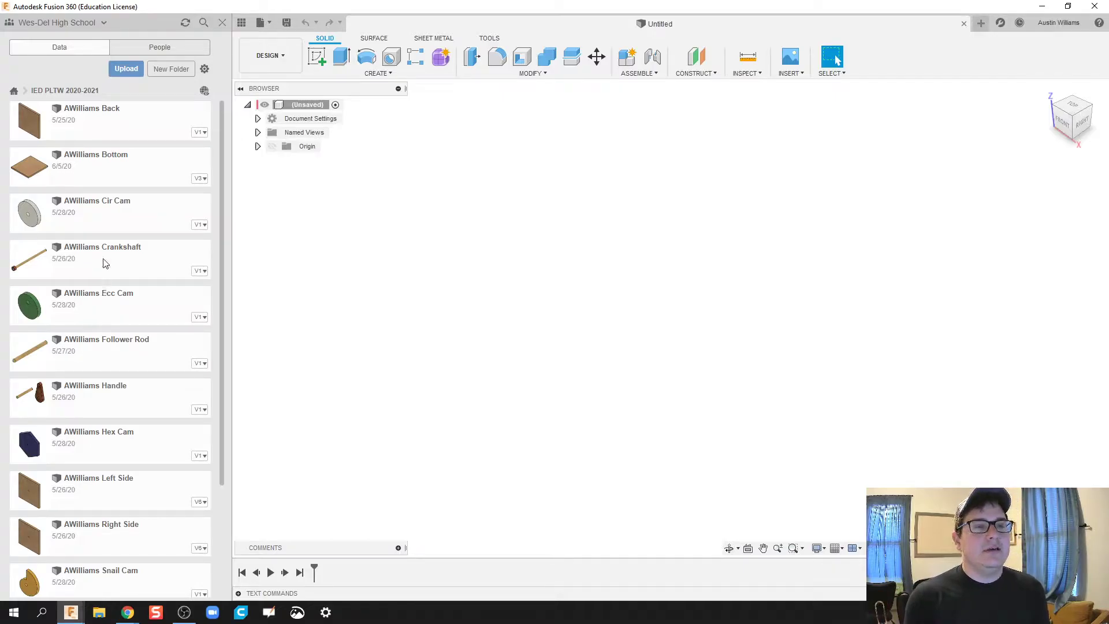
Go back to all projects and open the IED PLTW 2020-2021 project.
scroll(166, 292, "down", 3)
scroll(162, 282, "up", 3)
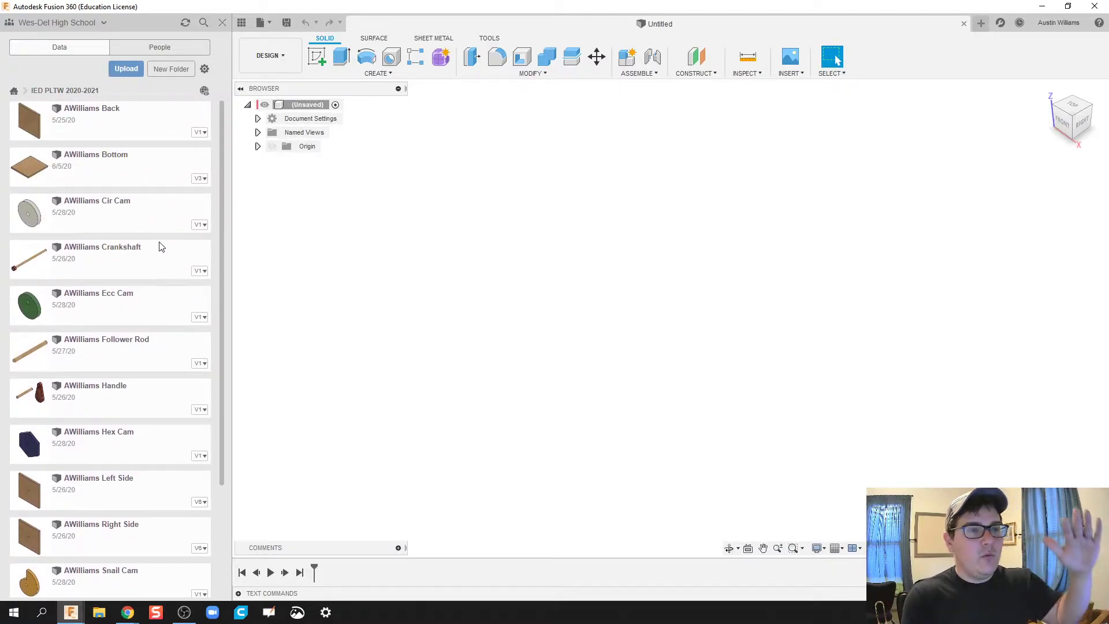
scroll(157, 245, "down", 3)
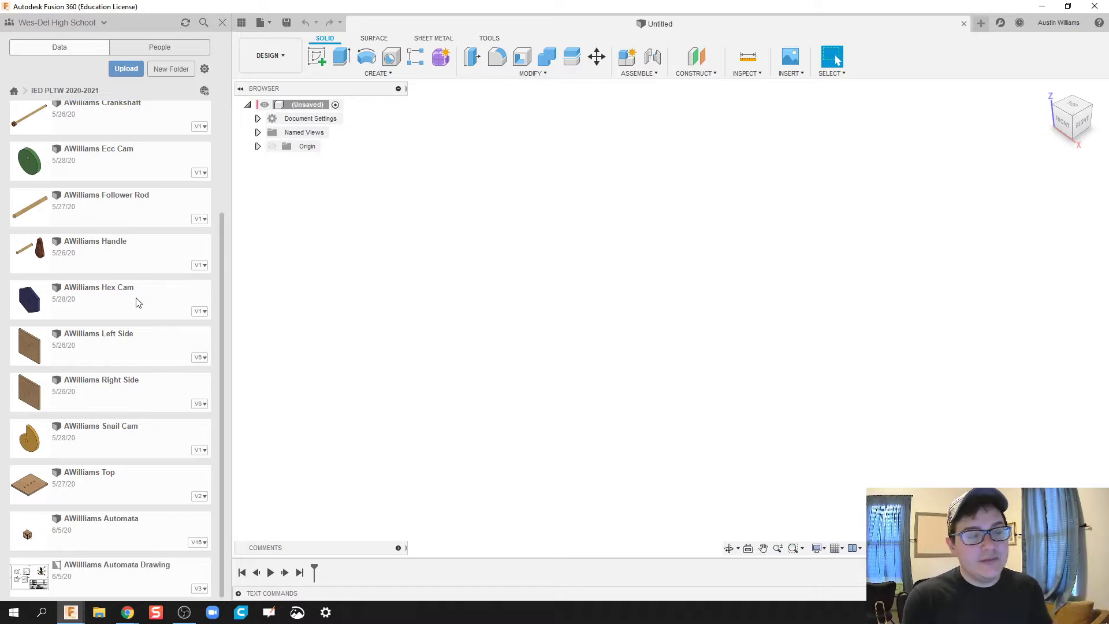
scroll(145, 292, "up", 3)
scroll(146, 295, "down", 3)
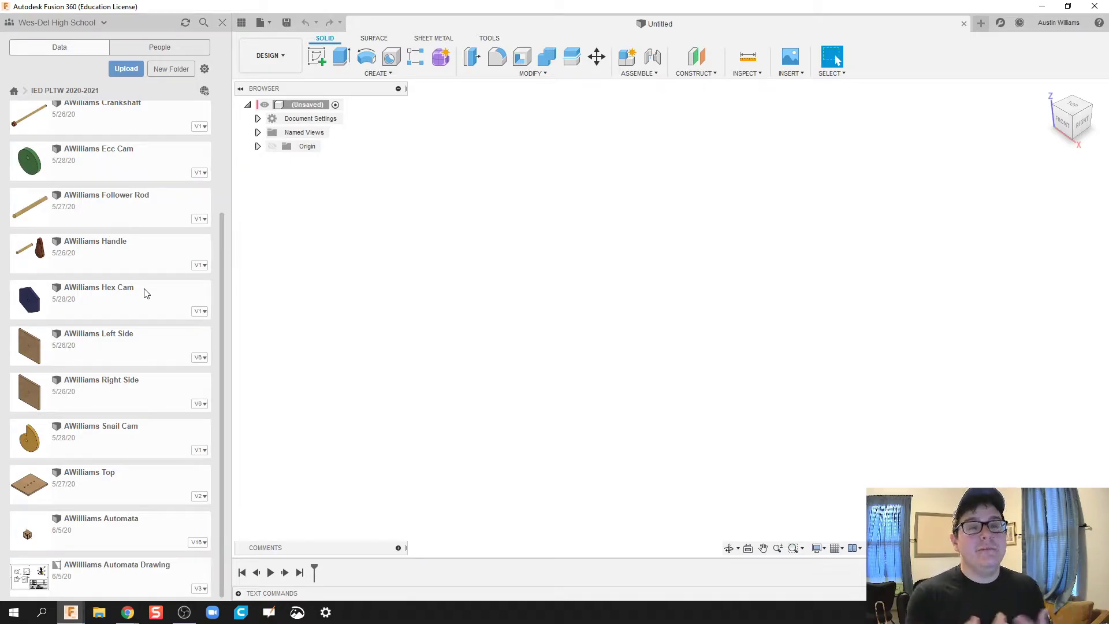
left_click(14, 91)
scroll(111, 168, "up", 2)
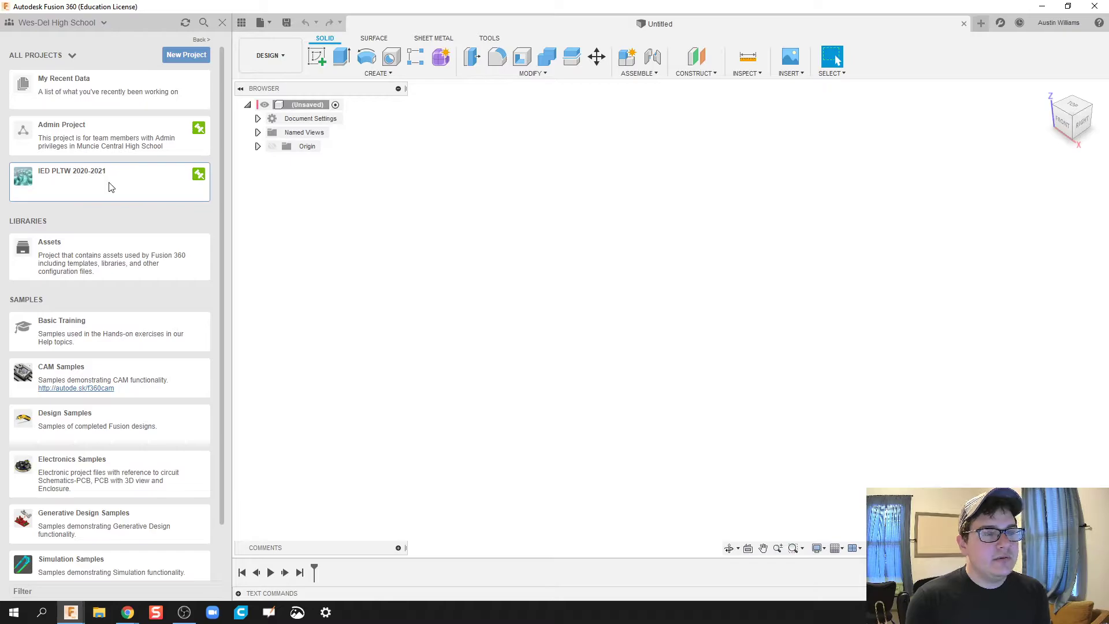
left_click(111, 187)
Append ' Bottom-Up' to the Automata folder name, retrying after a cancelled first attempt.
right_click(102, 264)
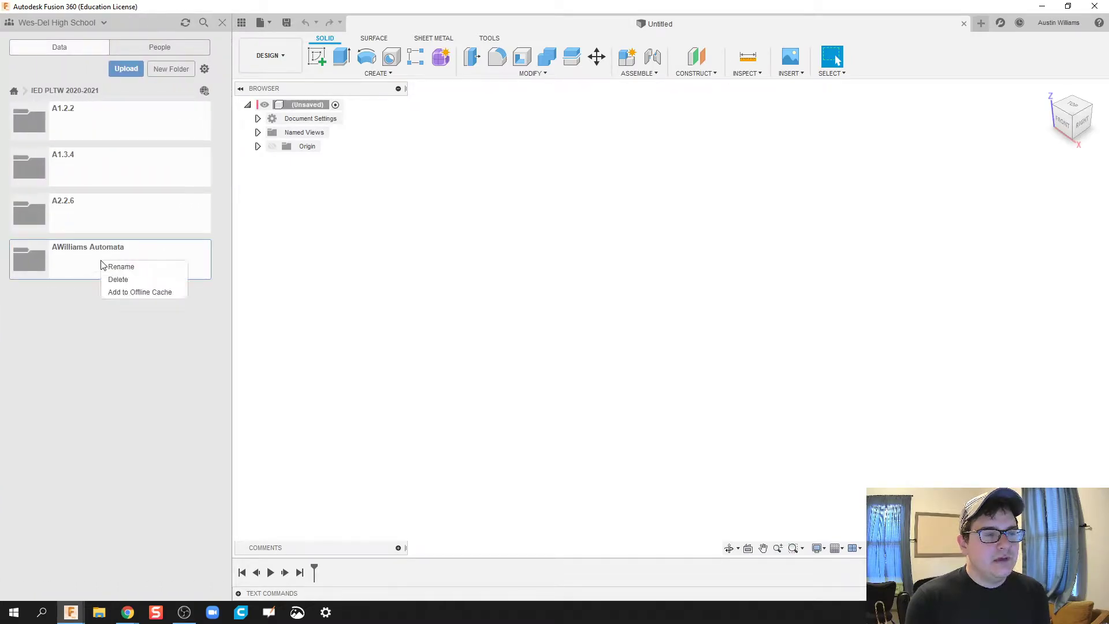
left_click(122, 266)
left_click(140, 248)
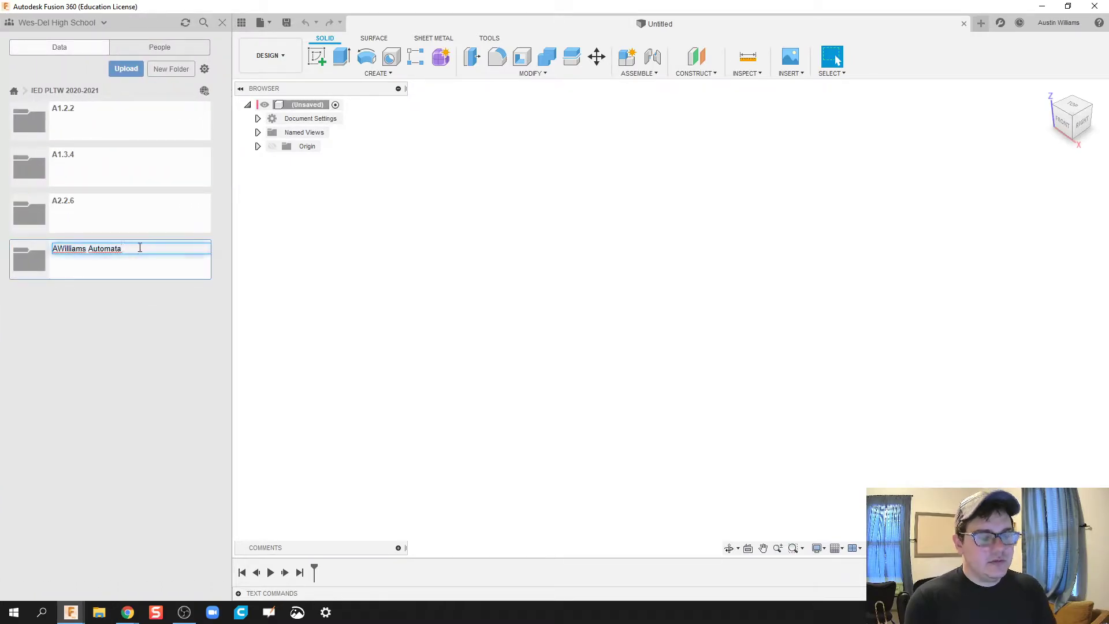
type("Bot")
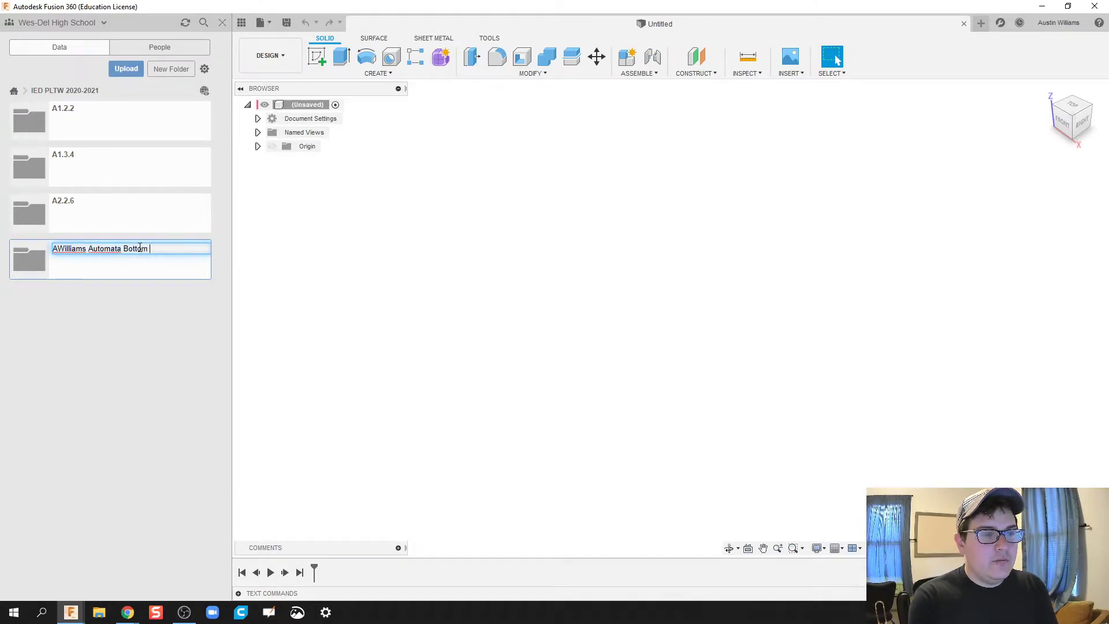
type("tom-Up")
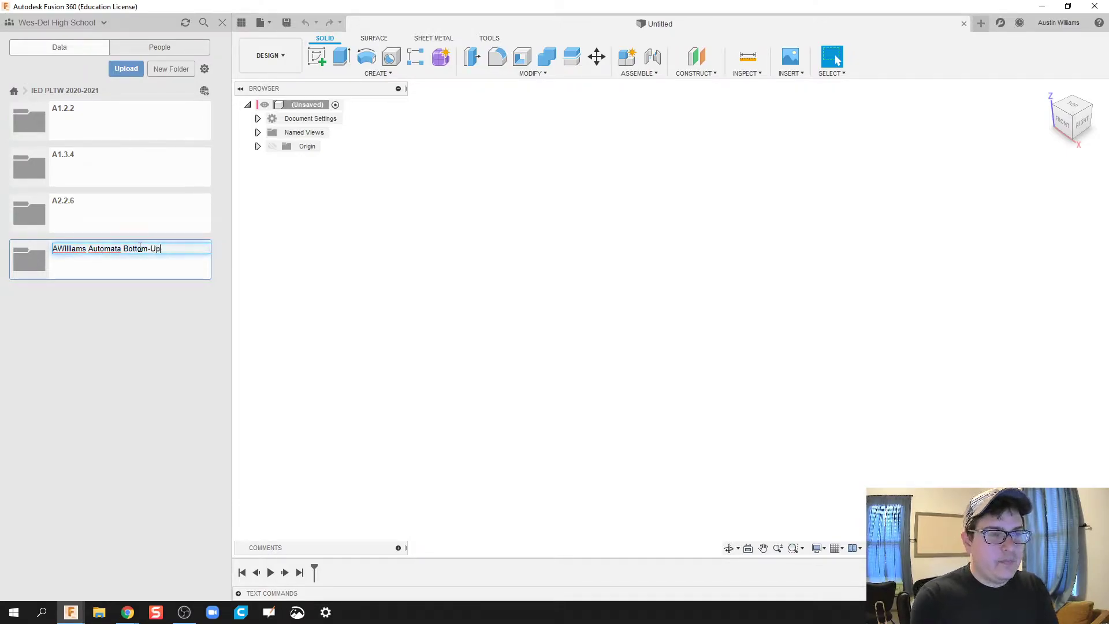
key("Return")
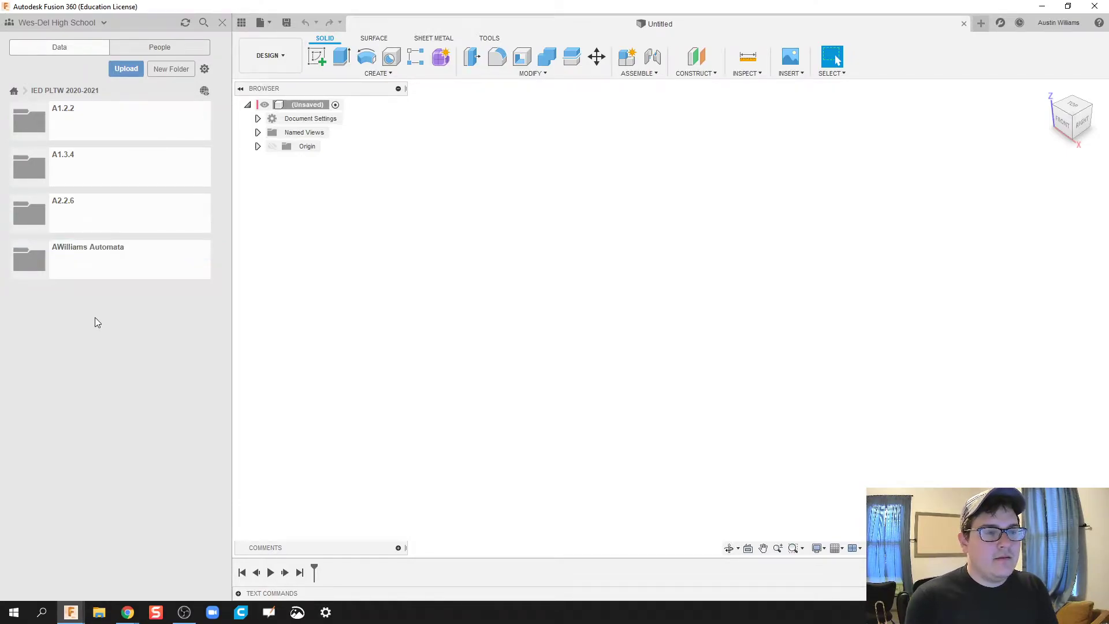
right_click(114, 270)
left_click(146, 279)
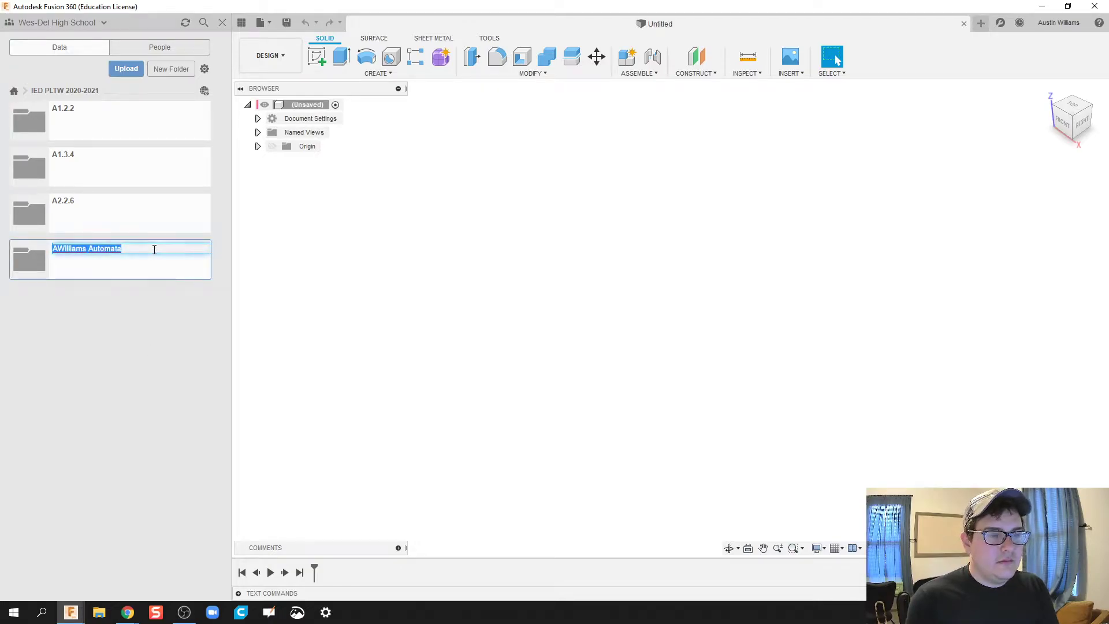
left_click(154, 249)
type("Bottom-Up")
key("Return")
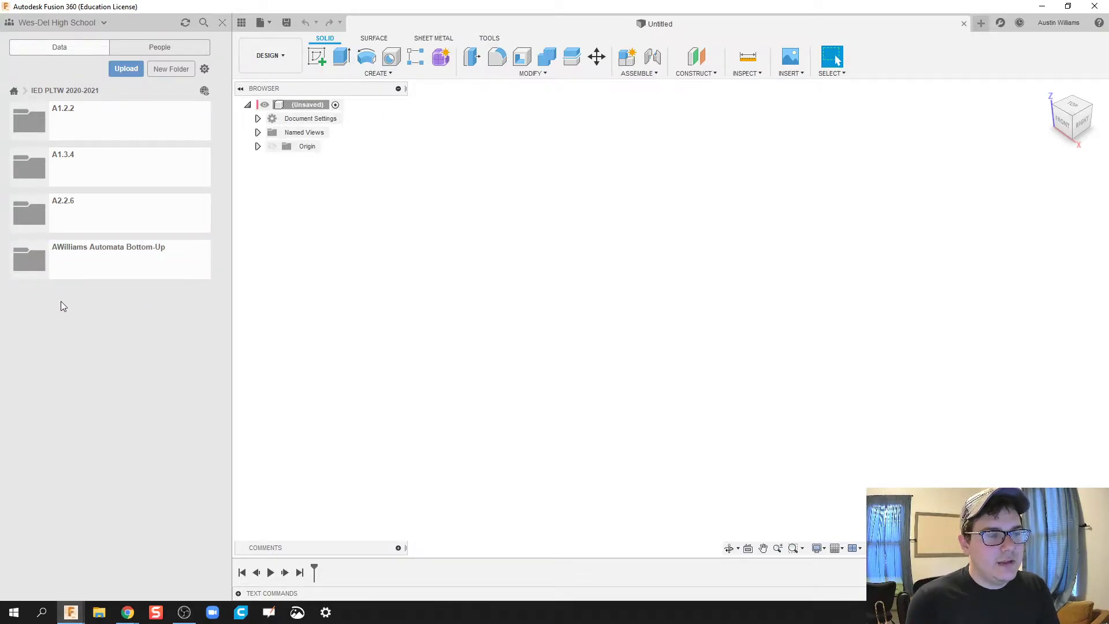
Create a folder named with the student's name prefix plus 'Automata Top-Down' and open it.
left_click(189, 72)
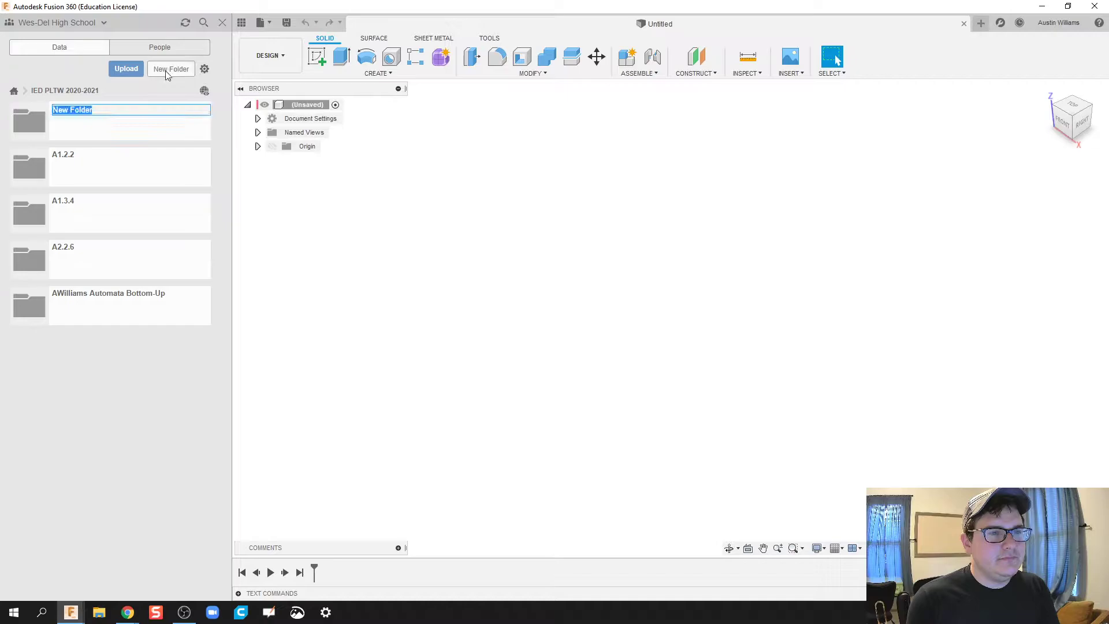
type("AWilliams S")
key("BackSpace")
type("Automata ")
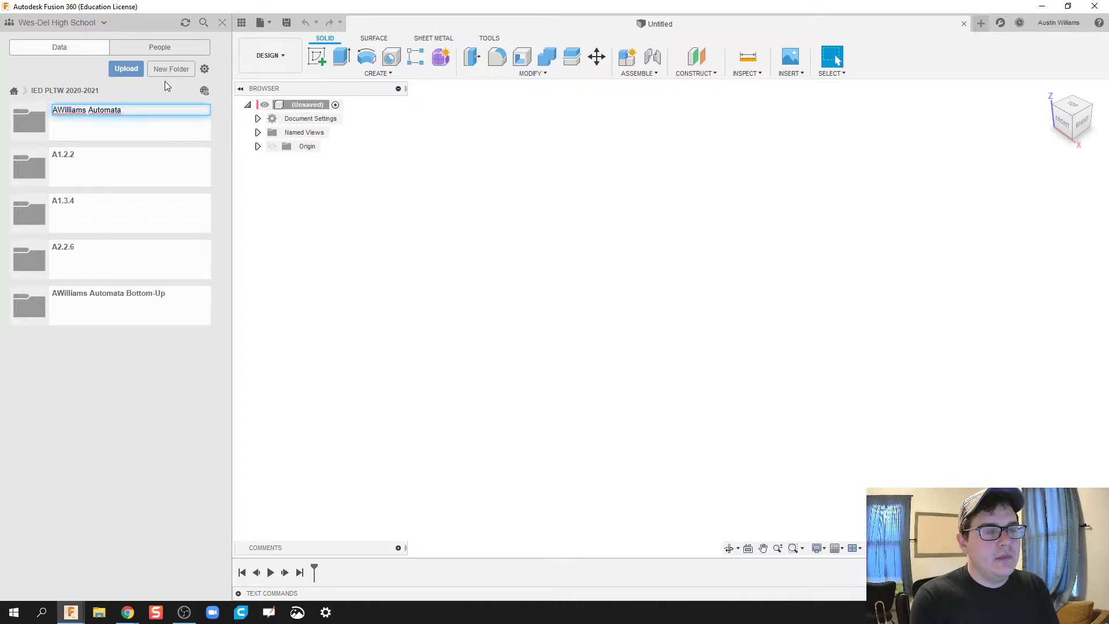
type("Top-Down")
key("Return")
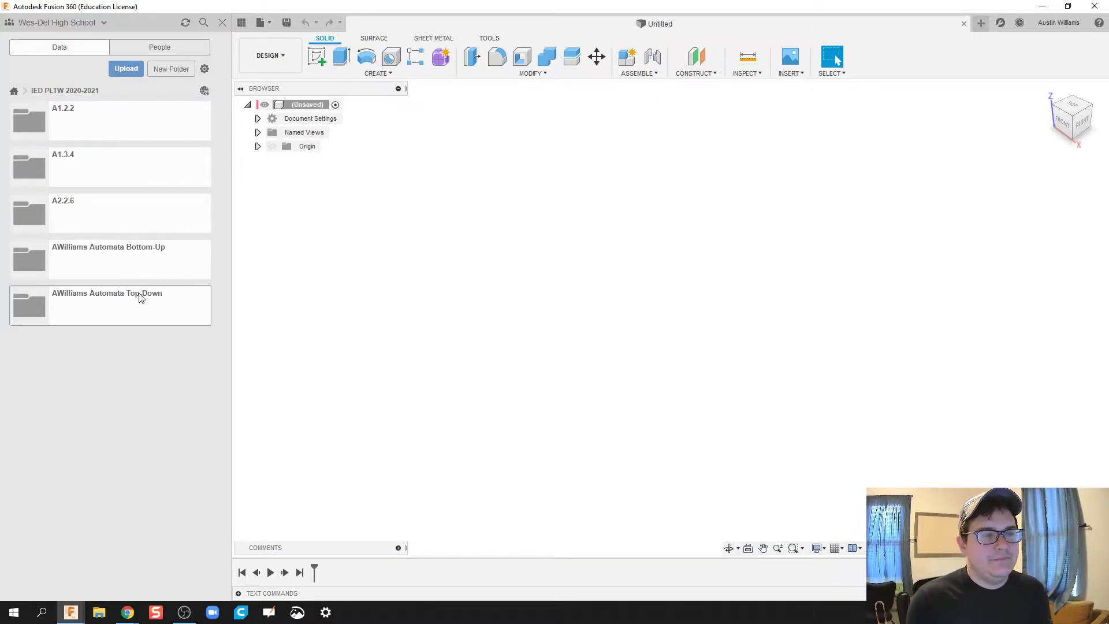
left_click(141, 298)
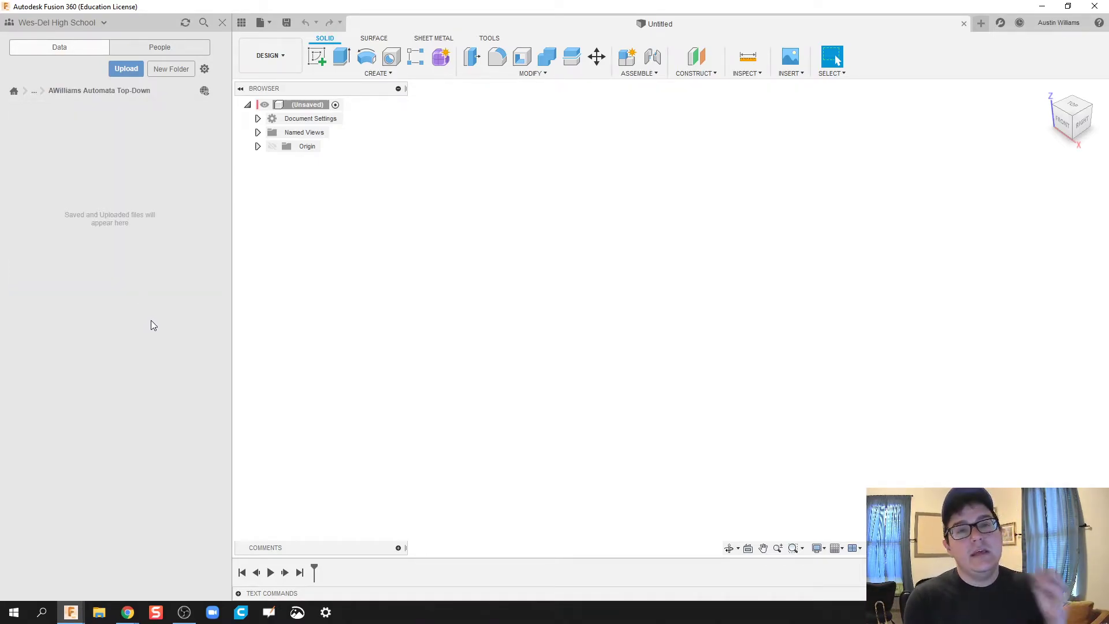
Close the Data panel and start a sketch on the horizontal XY ground plane.
left_click(227, 19)
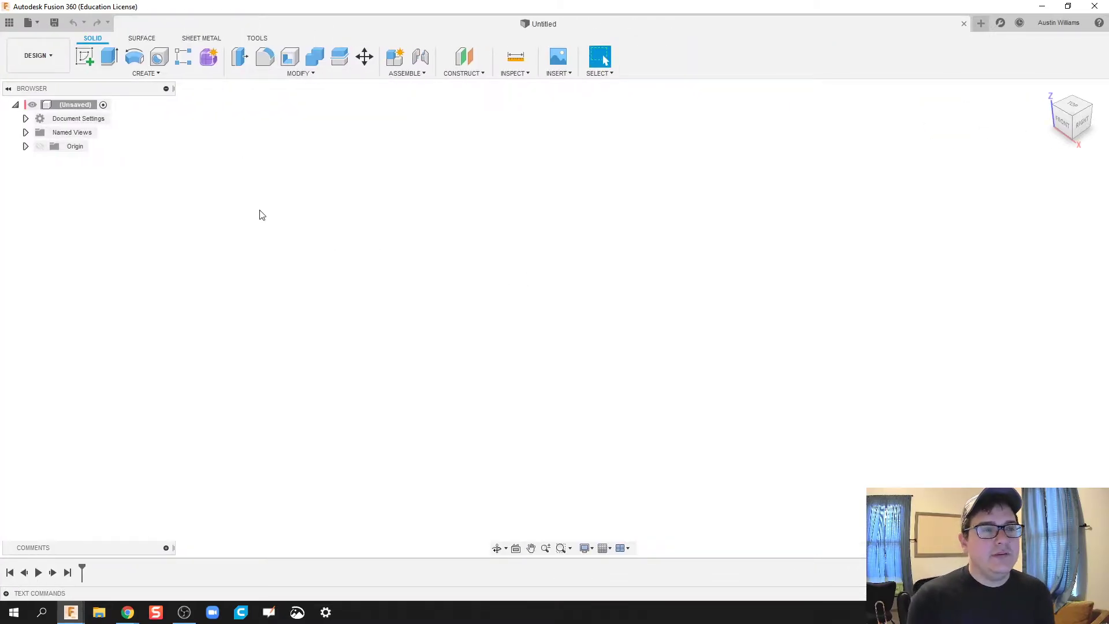
left_click(85, 59)
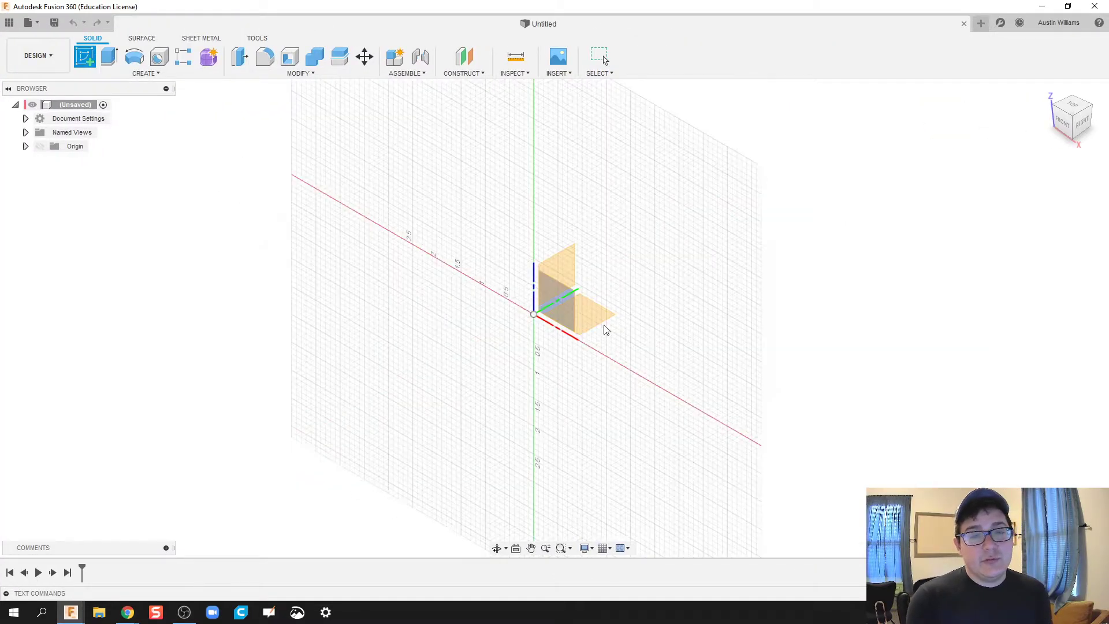
left_click(591, 310)
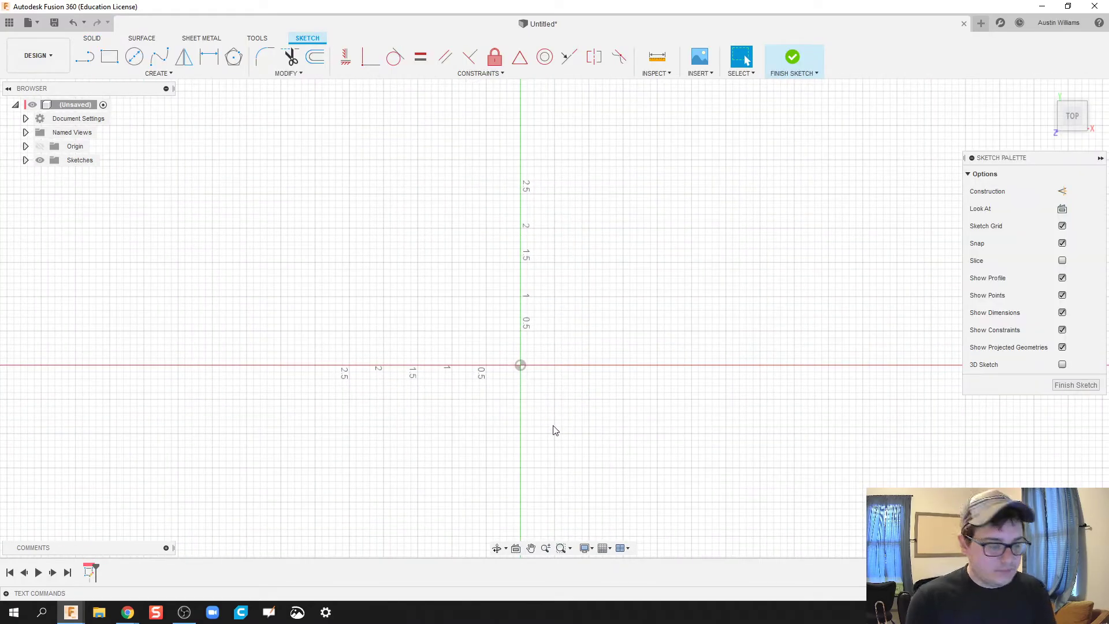
mouse_move(553, 431)
middle_mouse_down("shift")
mouse_move(535, 359)
mouse_move(525, 364)
mouse_move(555, 385)
mouse_move(549, 401)
middle_mouse_up("shift")
Draw a 4.5 by 4 in rectangle anchored at the origin.
key("r")
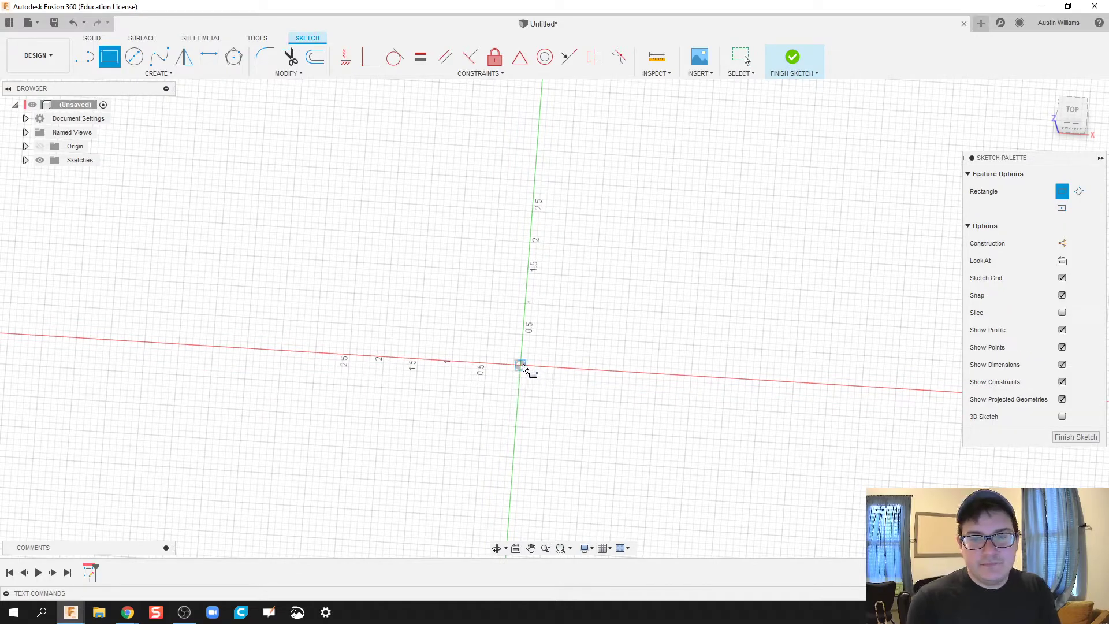
left_click(520, 365)
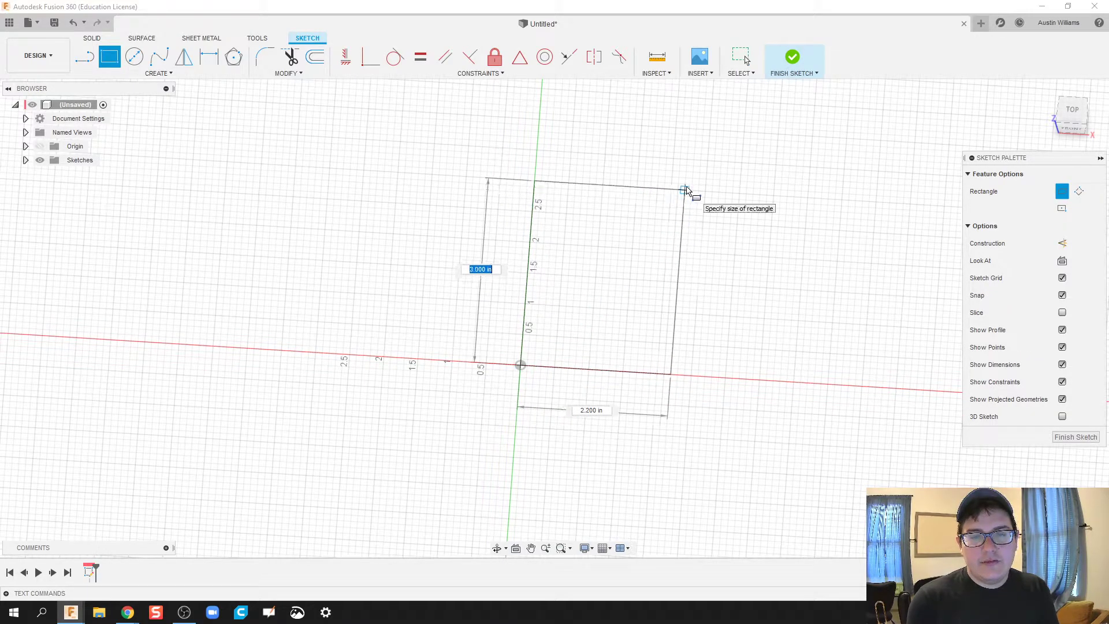
left_click(687, 189)
mouse_move(676, 215)
middle_mouse_down("shift")
mouse_move(686, 210)
mouse_move(669, 199)
mouse_move(707, 207)
mouse_move(693, 210)
middle_mouse_up("shift")
type("4.5")
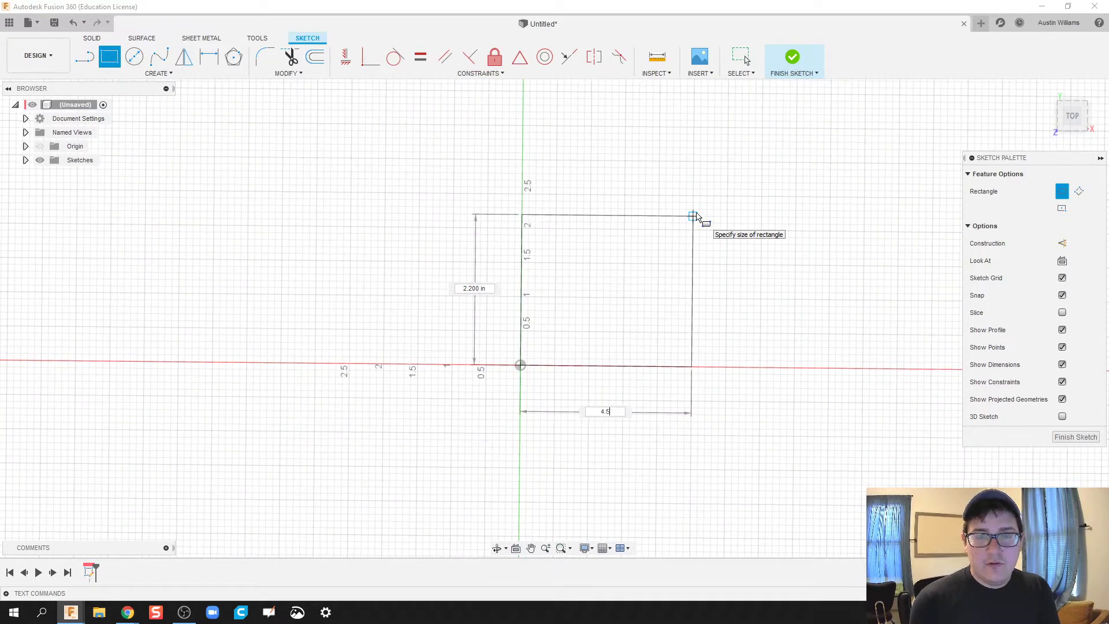
key("Tab")
key("Tab")
type("4")
key("Tab")
key("Return")
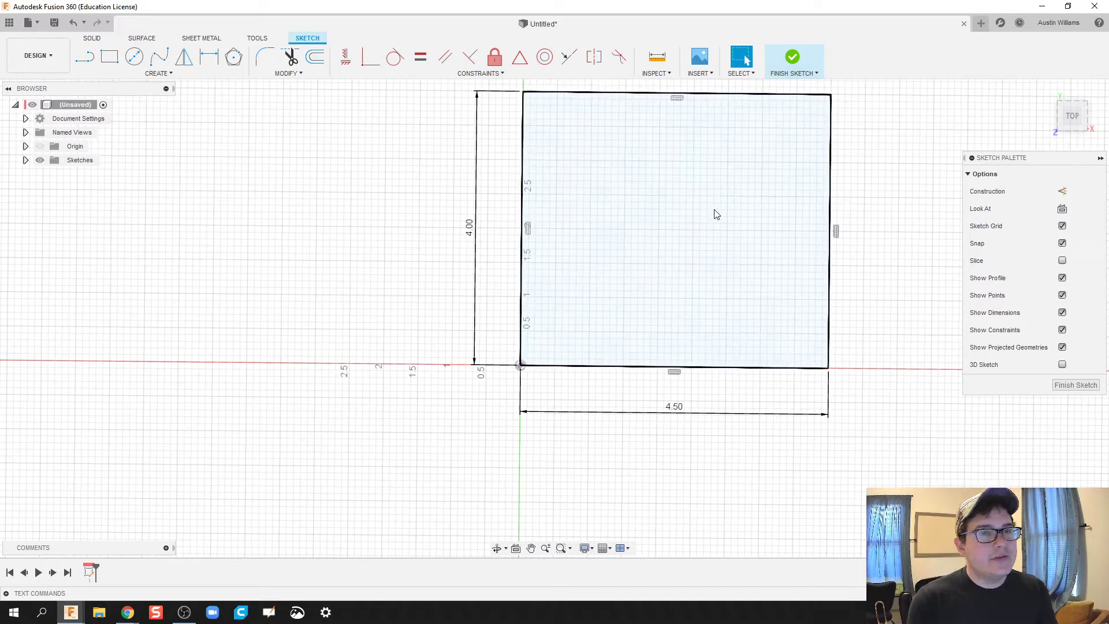
Finish the sketch and extrude the rectangle 0.25 in into a plate.
left_click(794, 58)
mouse_move(705, 318)
middle_mouse_down()
mouse_move(601, 365)
mouse_move(586, 308)
middle_mouse_up()
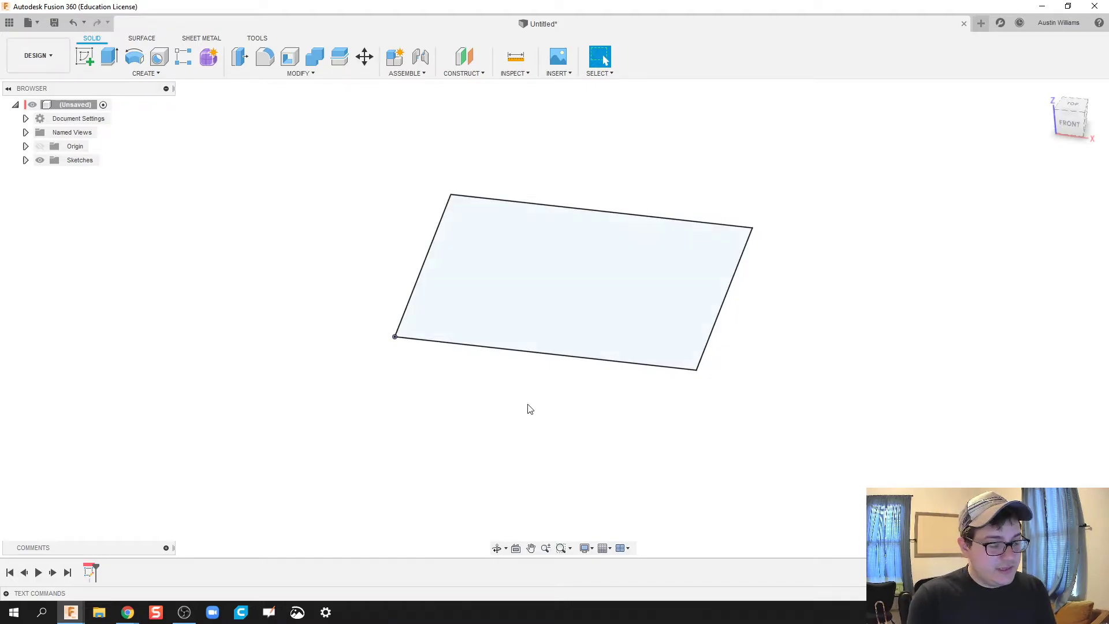
mouse_move(780, 341)
middle_mouse_down("shift")
mouse_move(777, 366)
mouse_move(757, 337)
mouse_move(775, 324)
mouse_move(770, 339)
mouse_move(760, 317)
mouse_move(782, 327)
mouse_move(745, 339)
mouse_move(772, 327)
middle_mouse_up("shift")
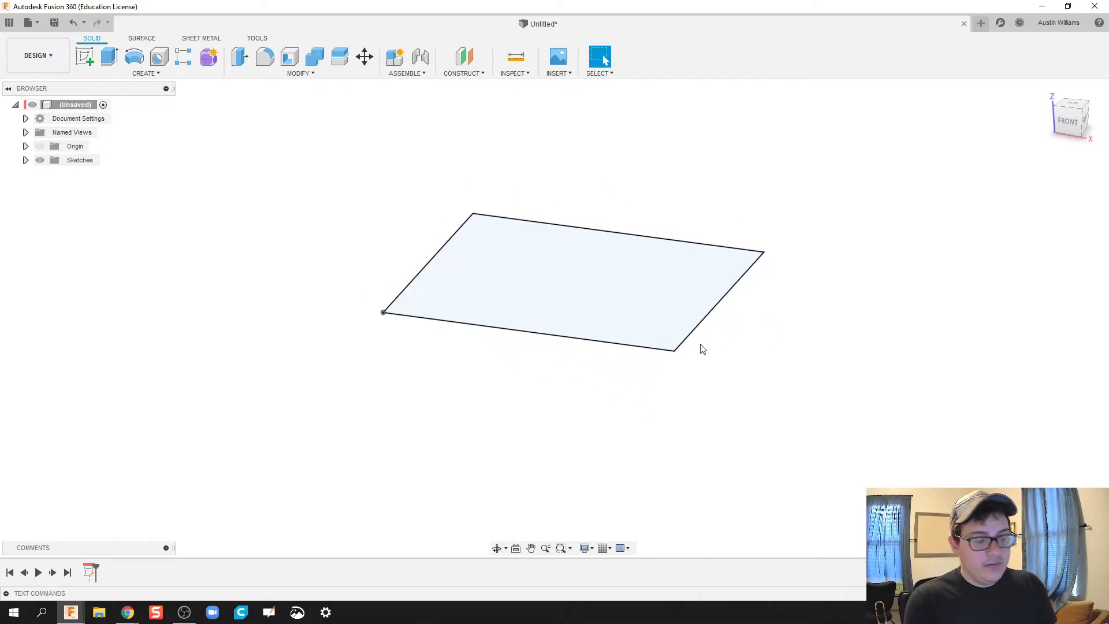
type("e")
type(".25")
key("Return")
middle_click_drag(362, 406, 349, 423)
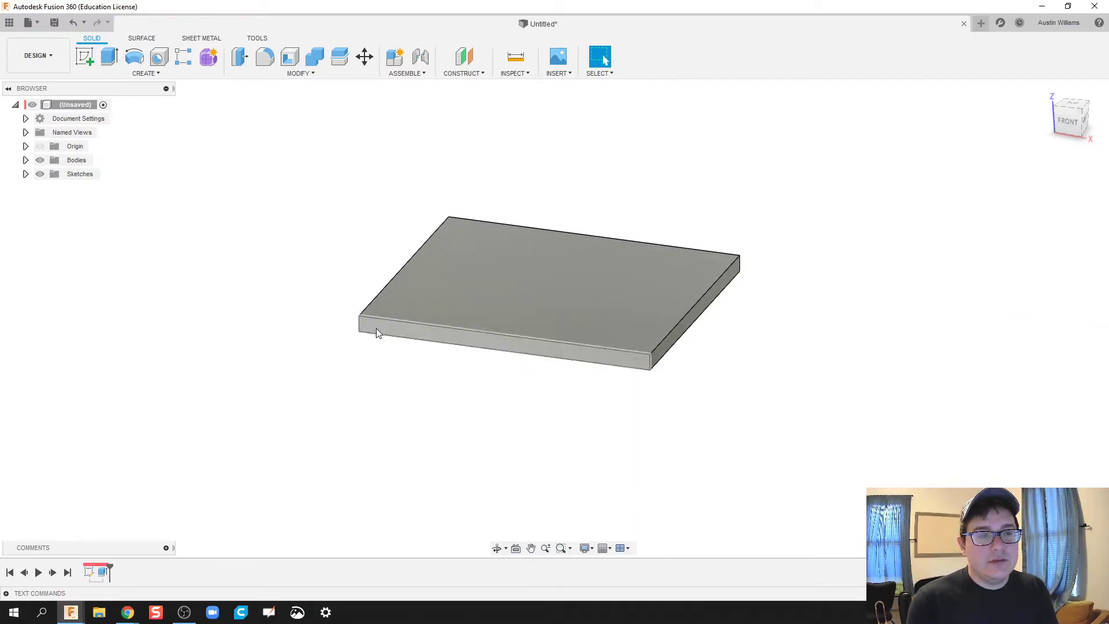
Re-edit the first extrude, keeping New Body as its operation.
right_click(101, 578)
left_click(147, 458)
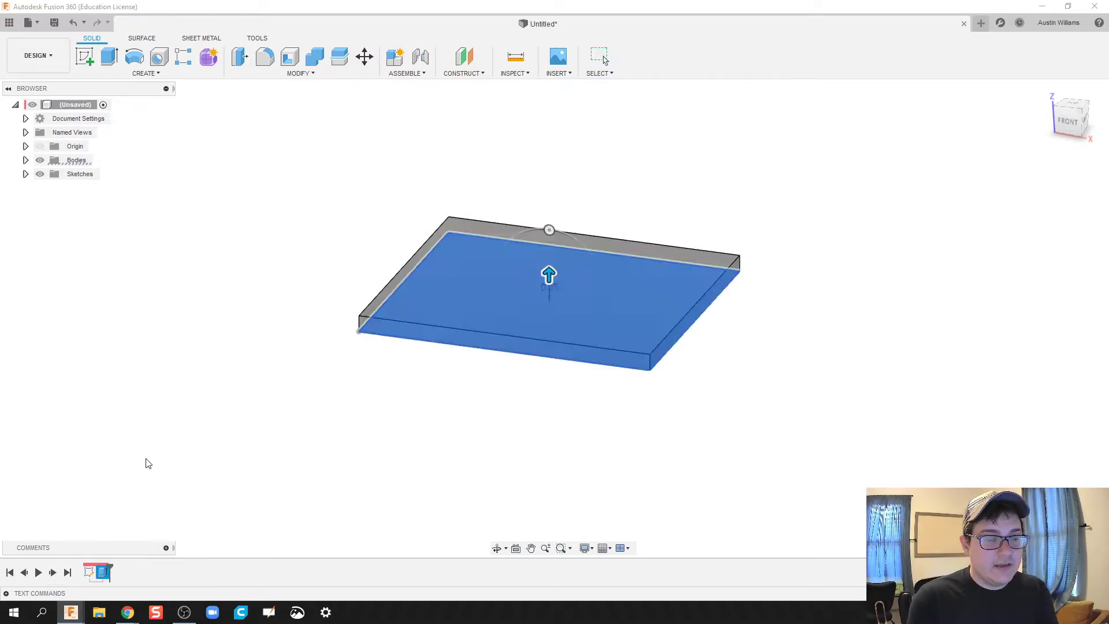
left_click(1042, 284)
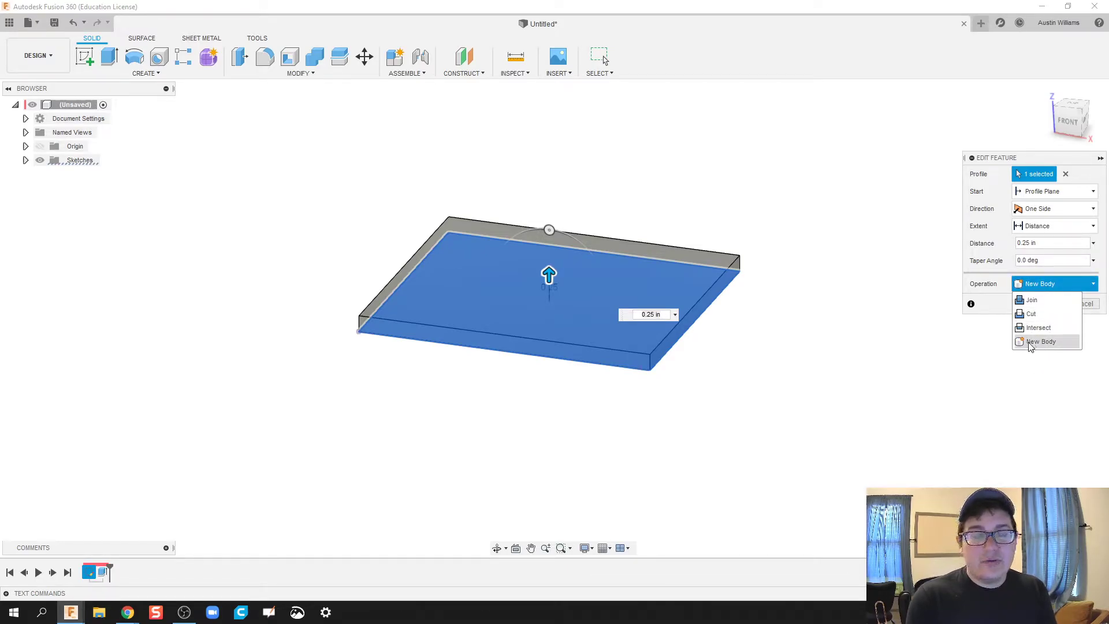
left_click(1005, 381)
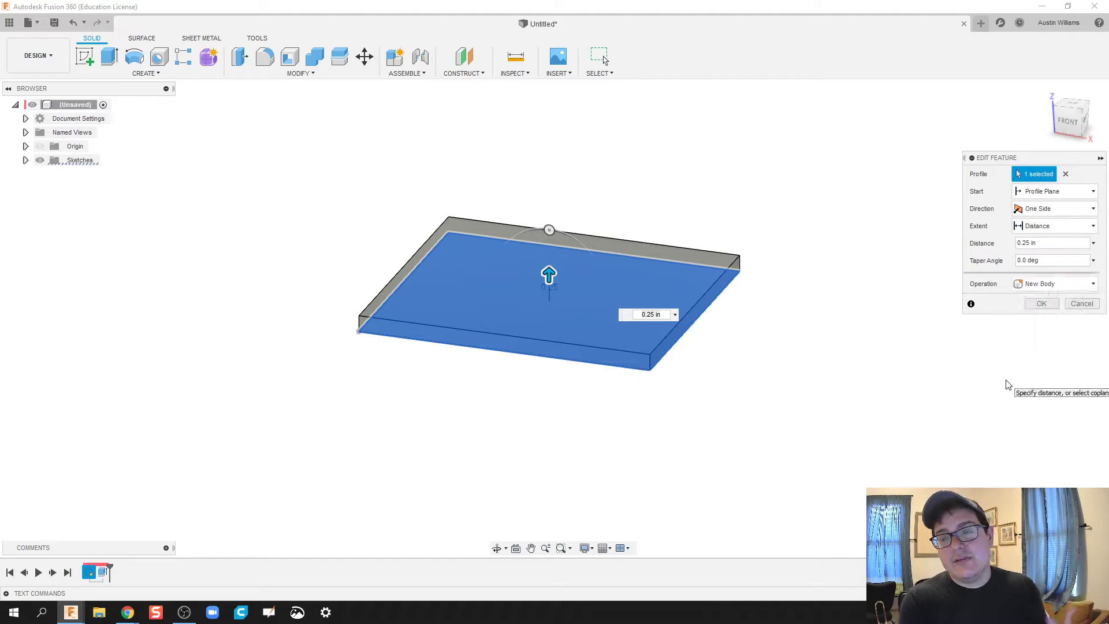
left_click(1042, 304)
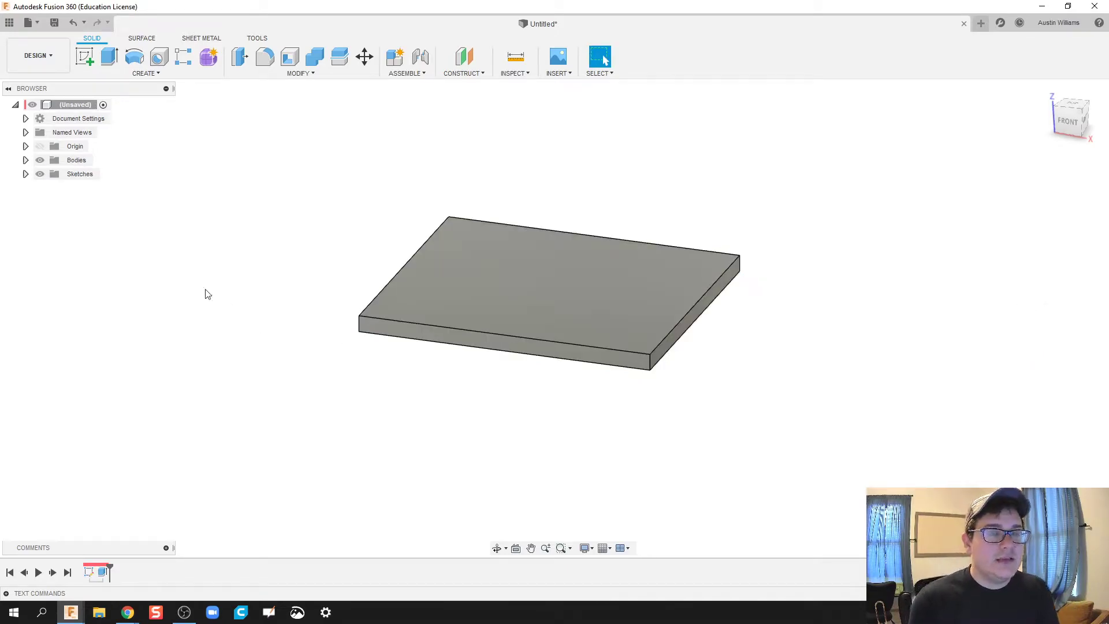
Convert Body1 into a new component and rename it Bottom.
left_click(26, 160)
left_click(83, 177)
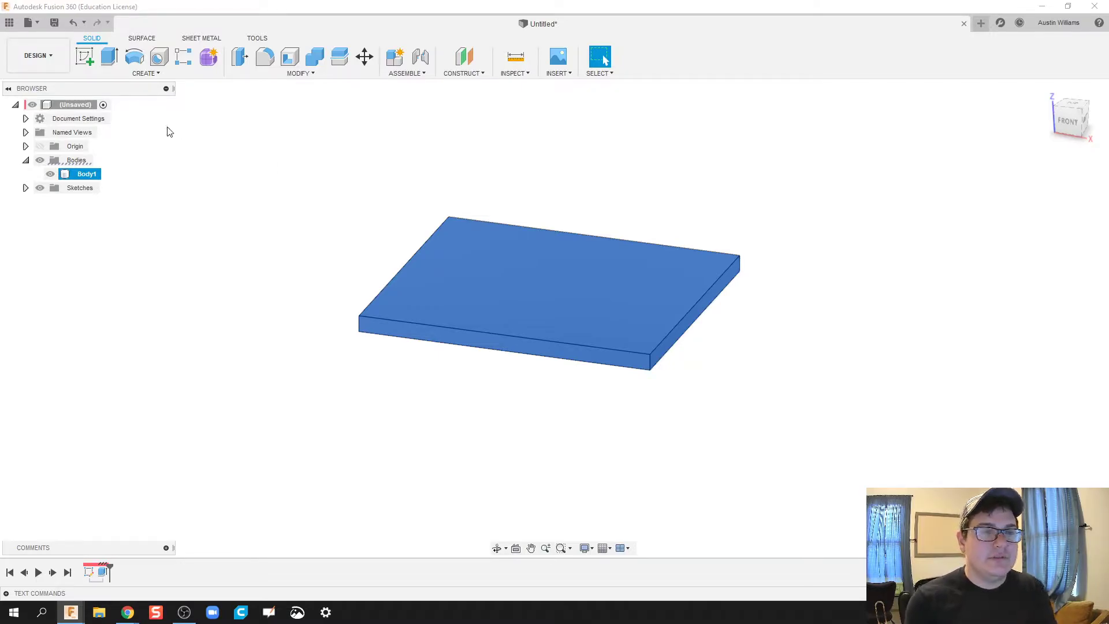
left_click(155, 72)
left_click(159, 82)
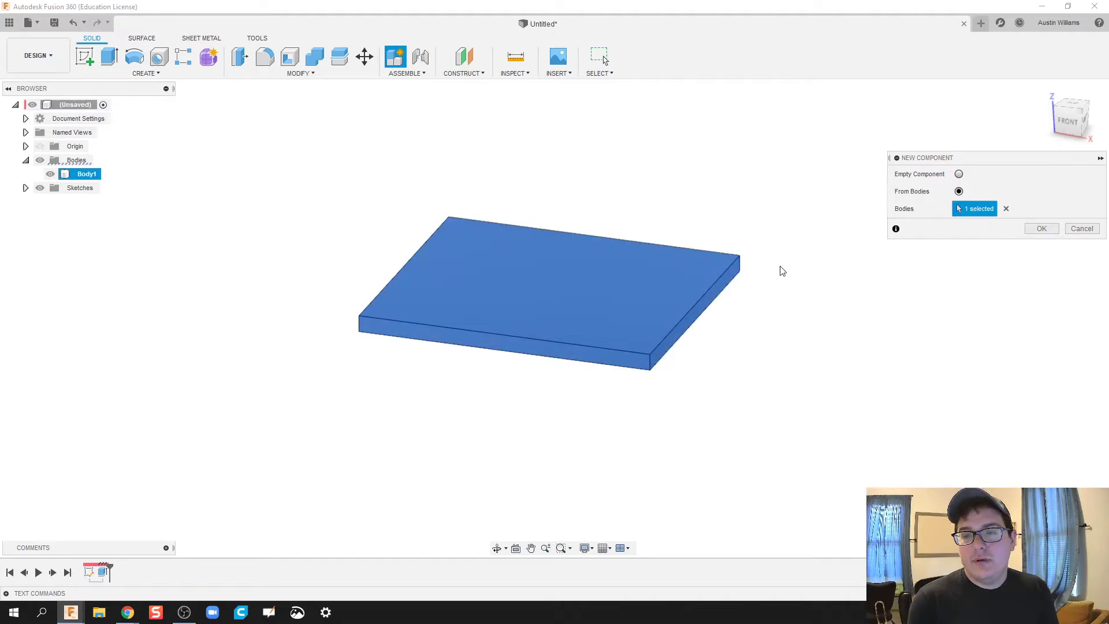
left_click(1035, 229)
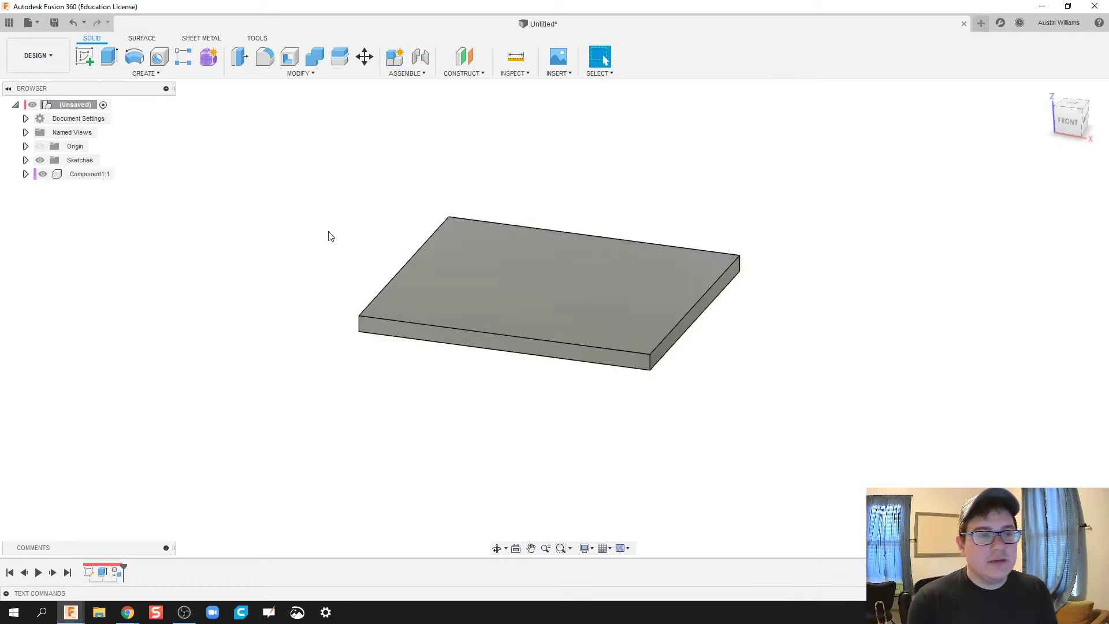
double_click(85, 174)
type("Bottom")
key("Return")
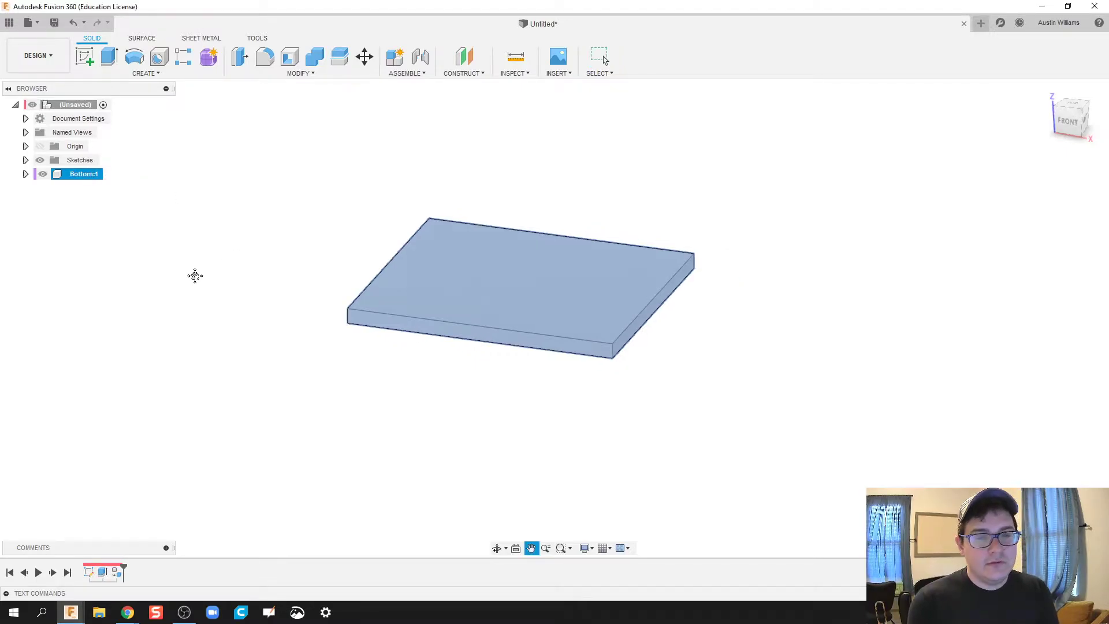
left_click(213, 309)
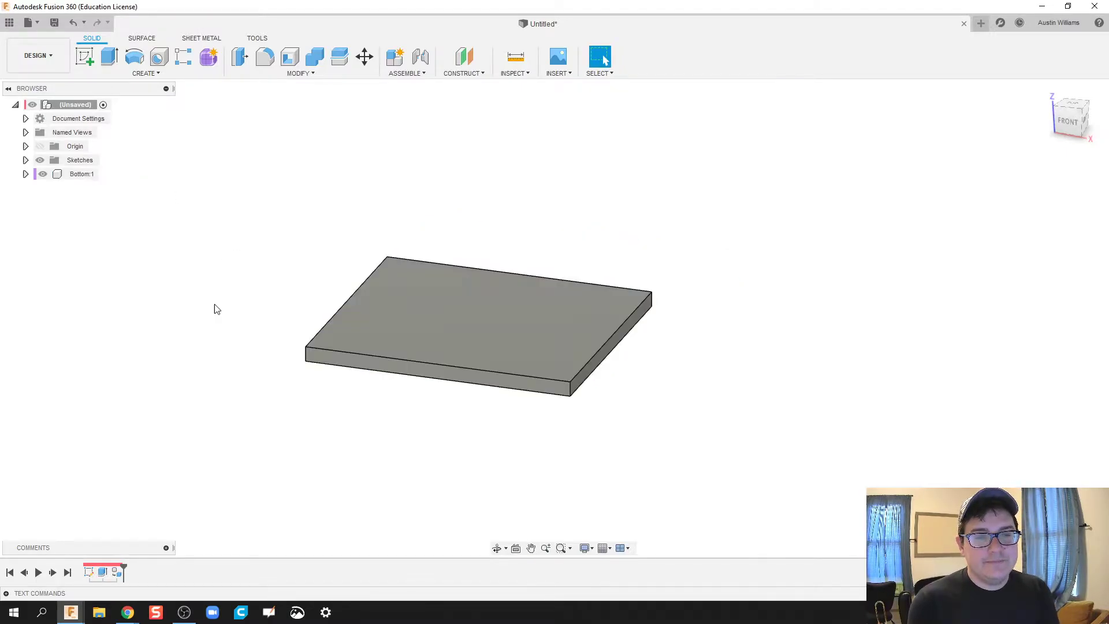
Sketch a 4 by 4 in rectangle on the plate's end face from its top corner.
left_click(86, 58)
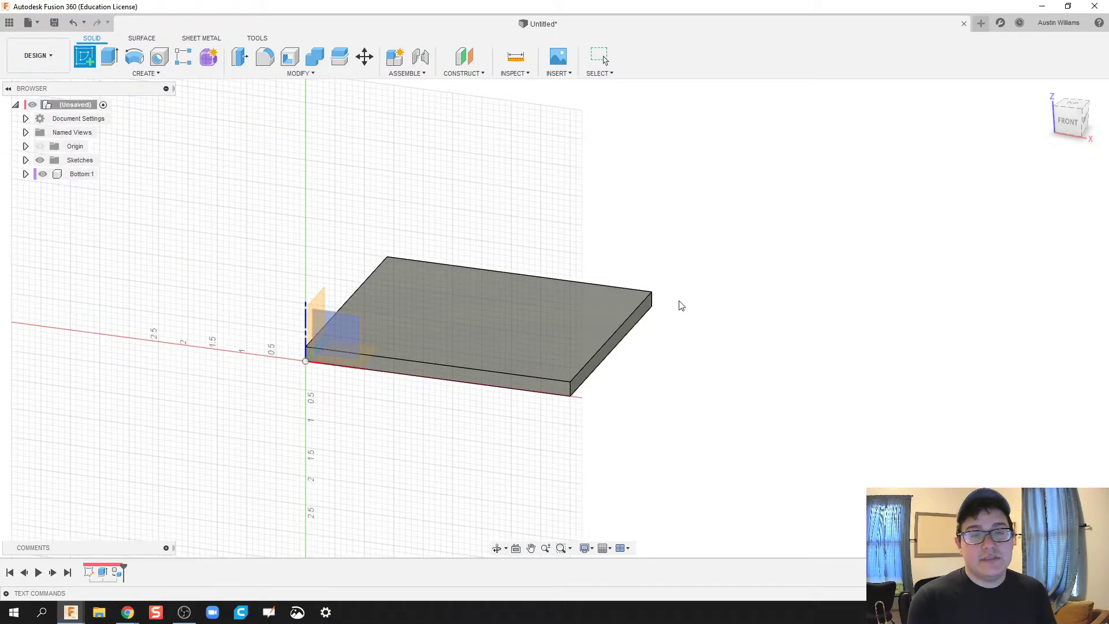
left_click(606, 352)
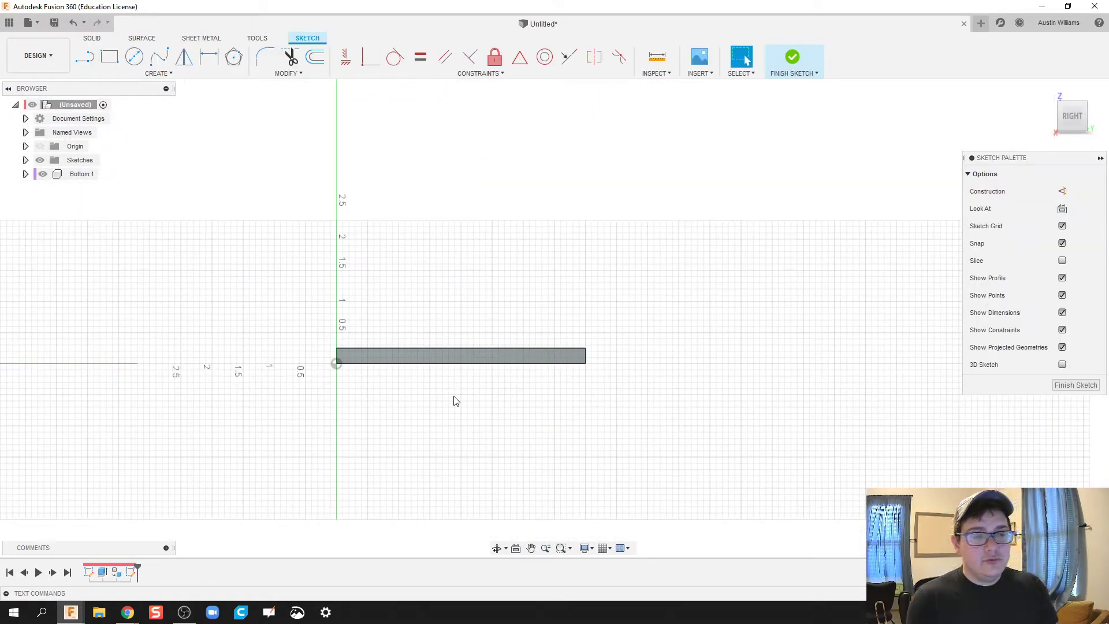
middle_click_drag(473, 379, 483, 414)
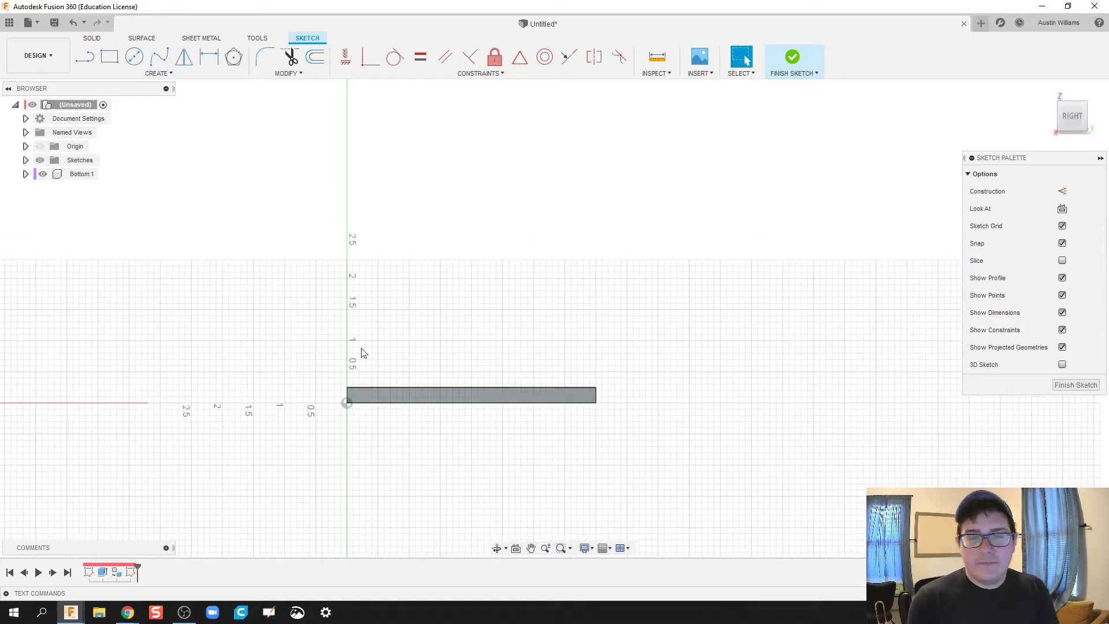
key("r")
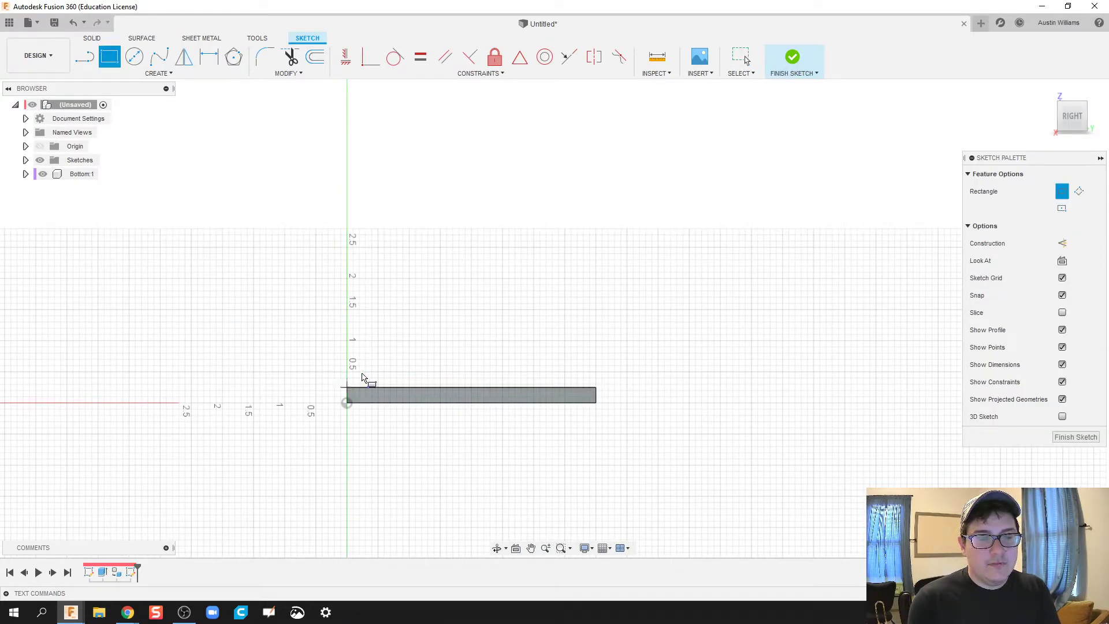
left_click(346, 387)
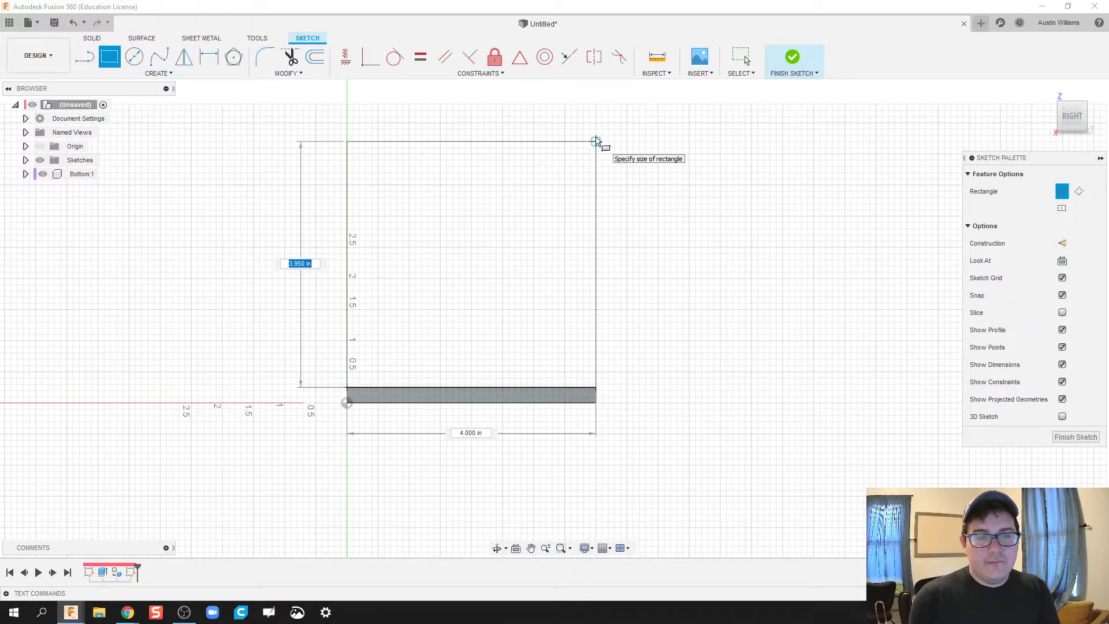
type("4")
key("Tab")
type("4")
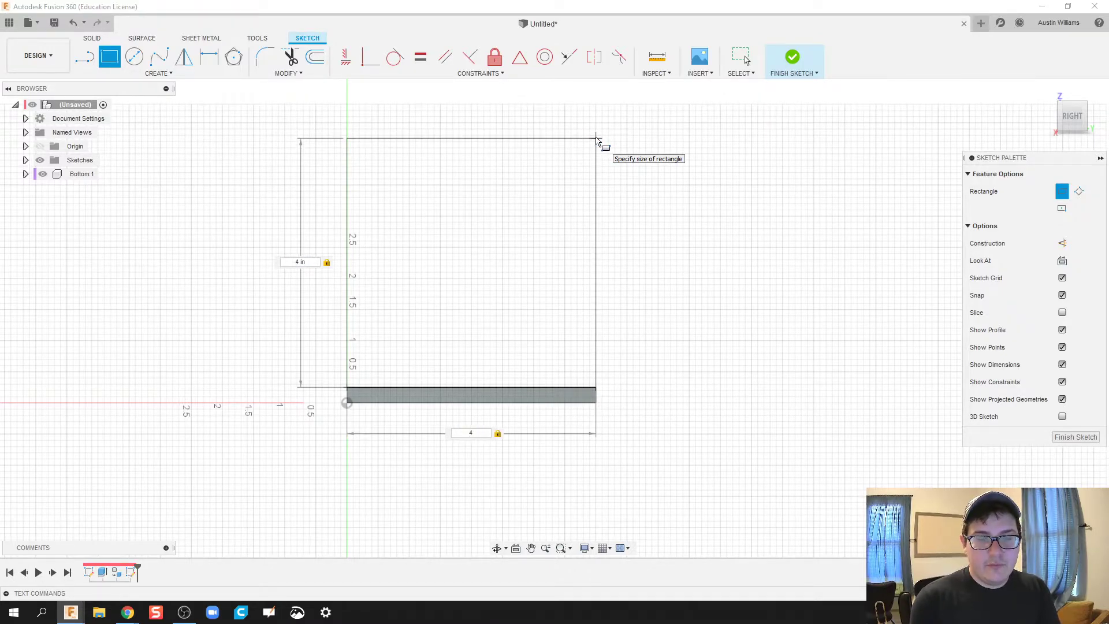
key("Return")
key("Escape")
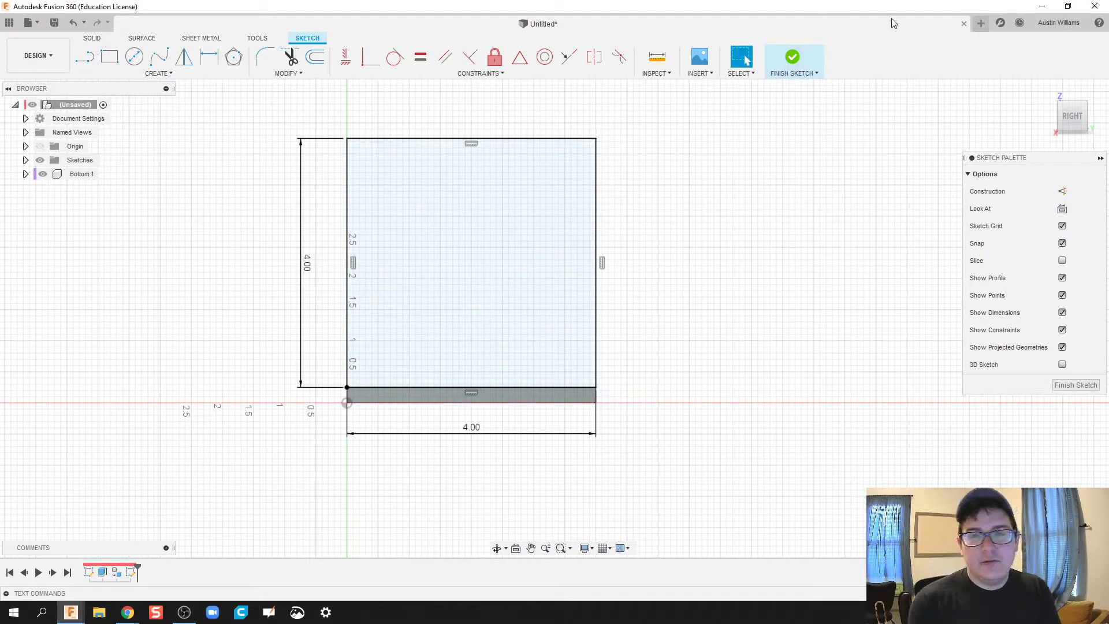
left_click(792, 58)
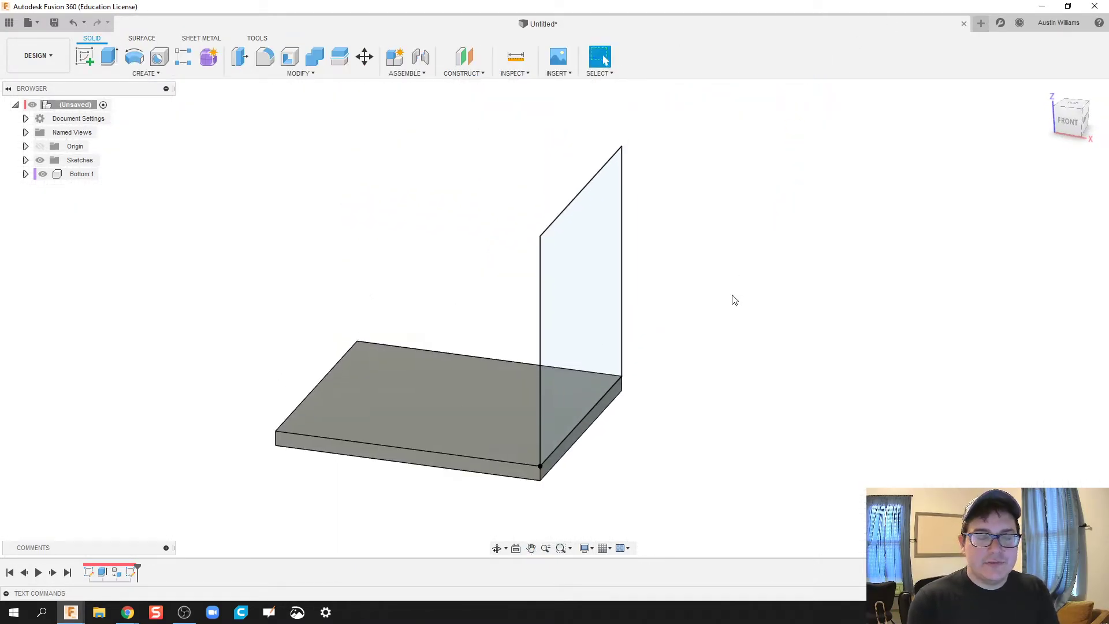
Extrude the square -0.25 in with the New Component operation.
key("e")
left_click(569, 297)
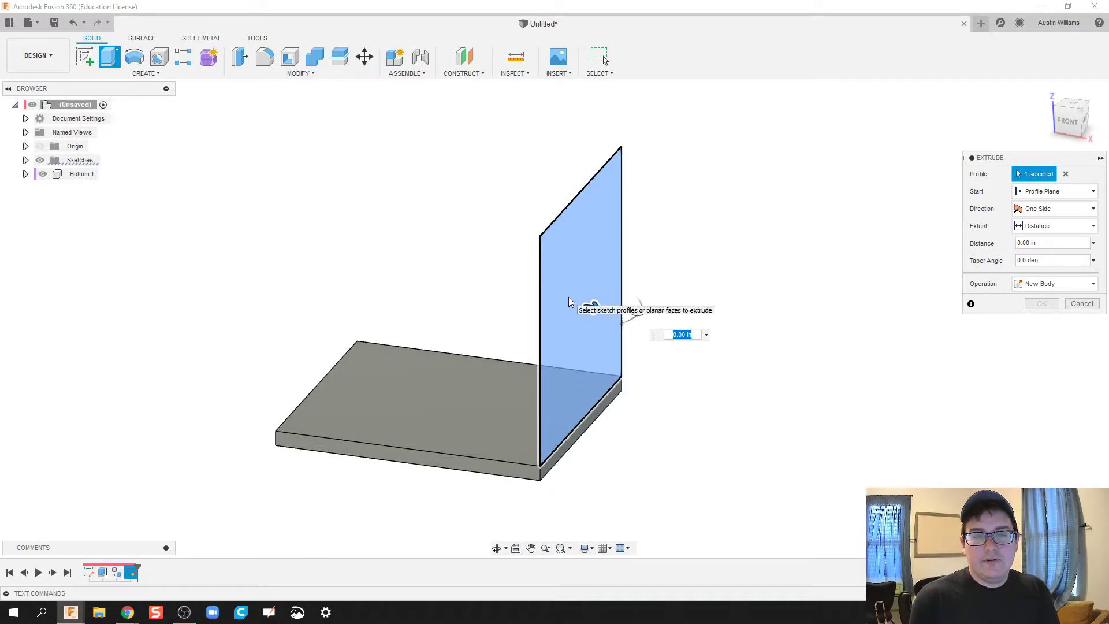
type("-.25")
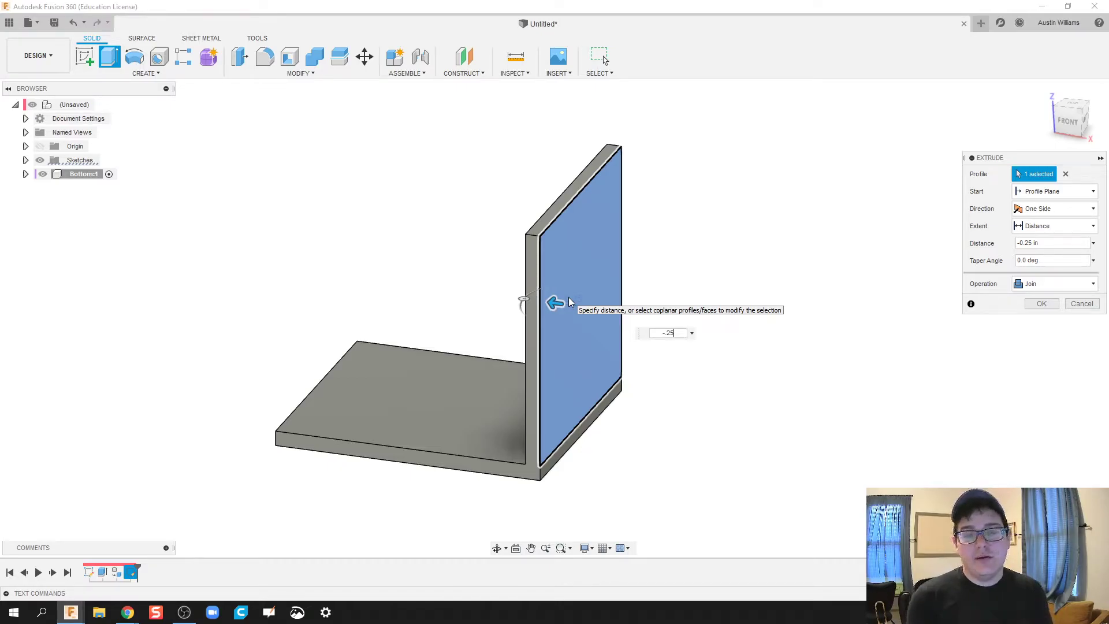
left_click(1079, 289)
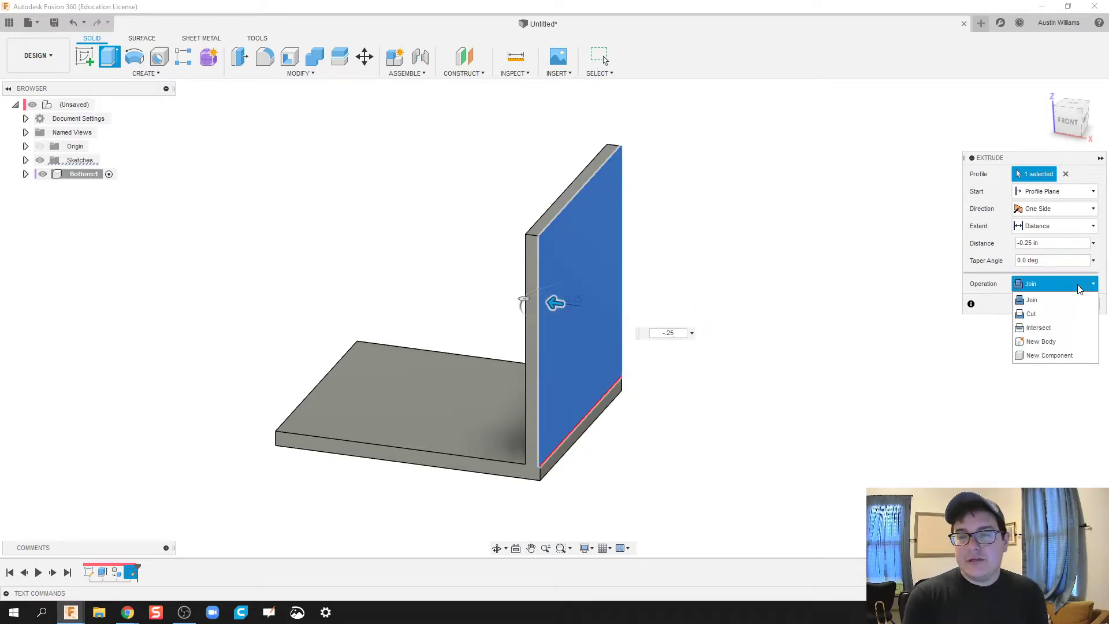
left_click(1049, 356)
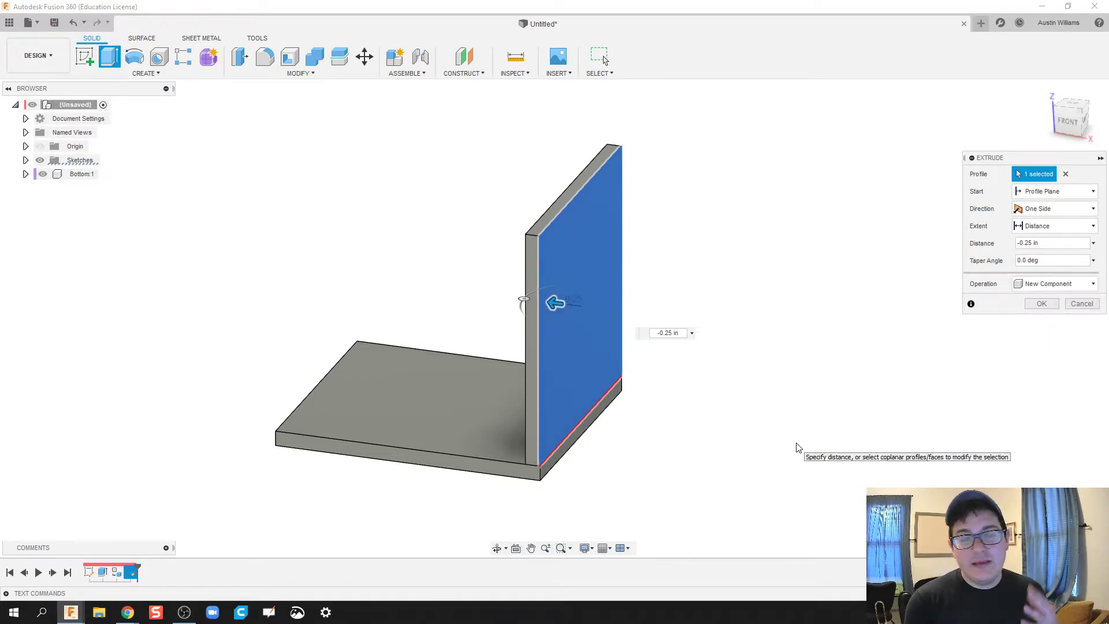
left_click(1042, 304)
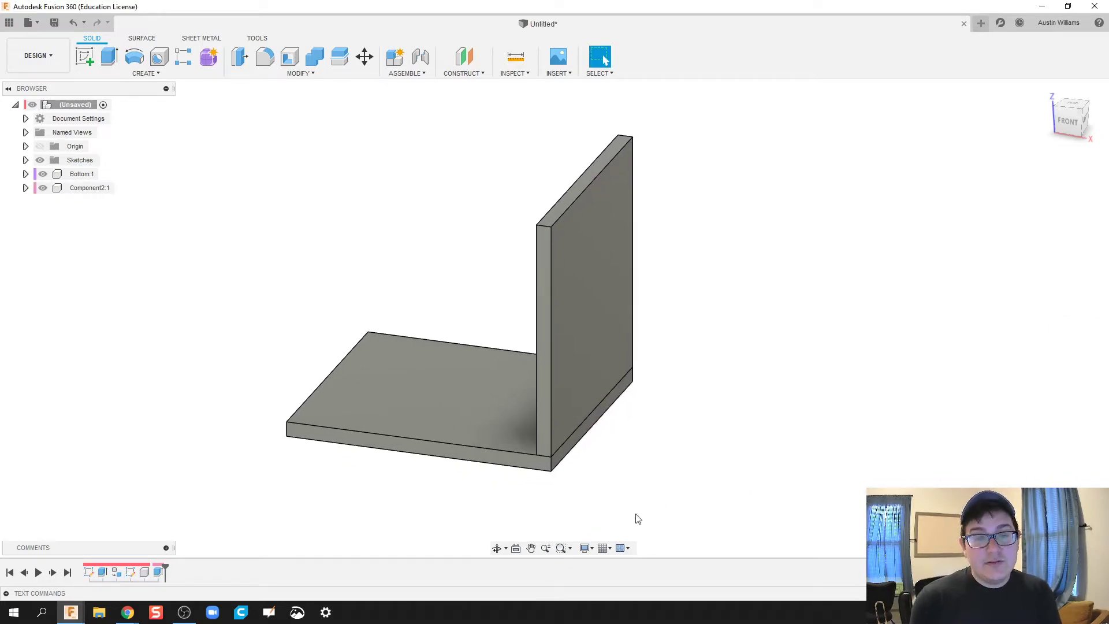
Re-edit the wall extrude, leaving its operation unchanged.
right_click(159, 576)
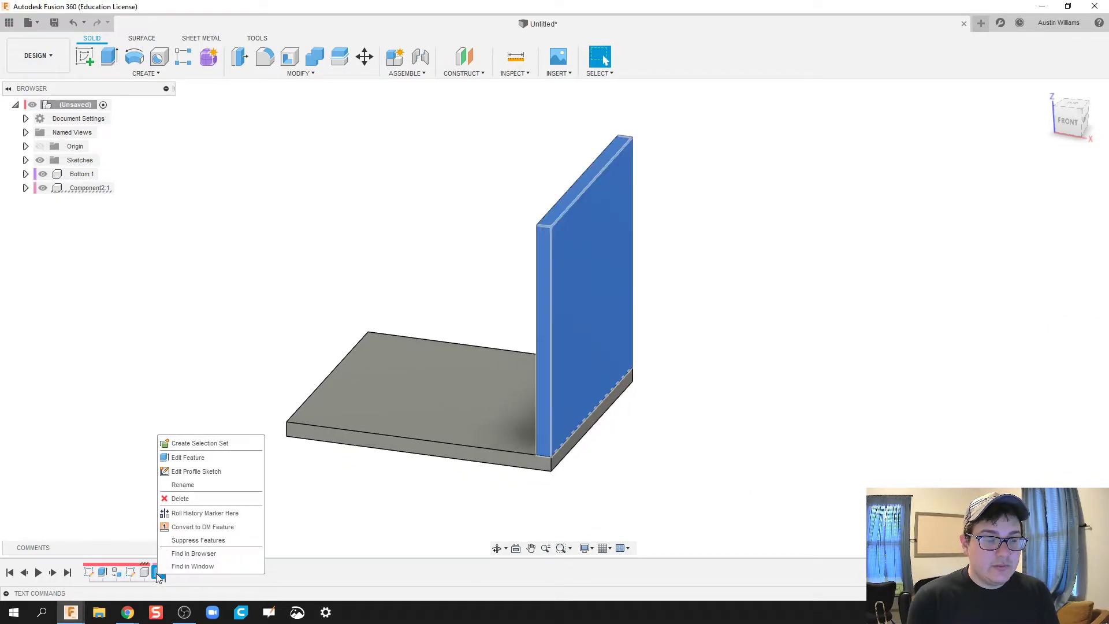
left_click(185, 457)
left_click(1052, 288)
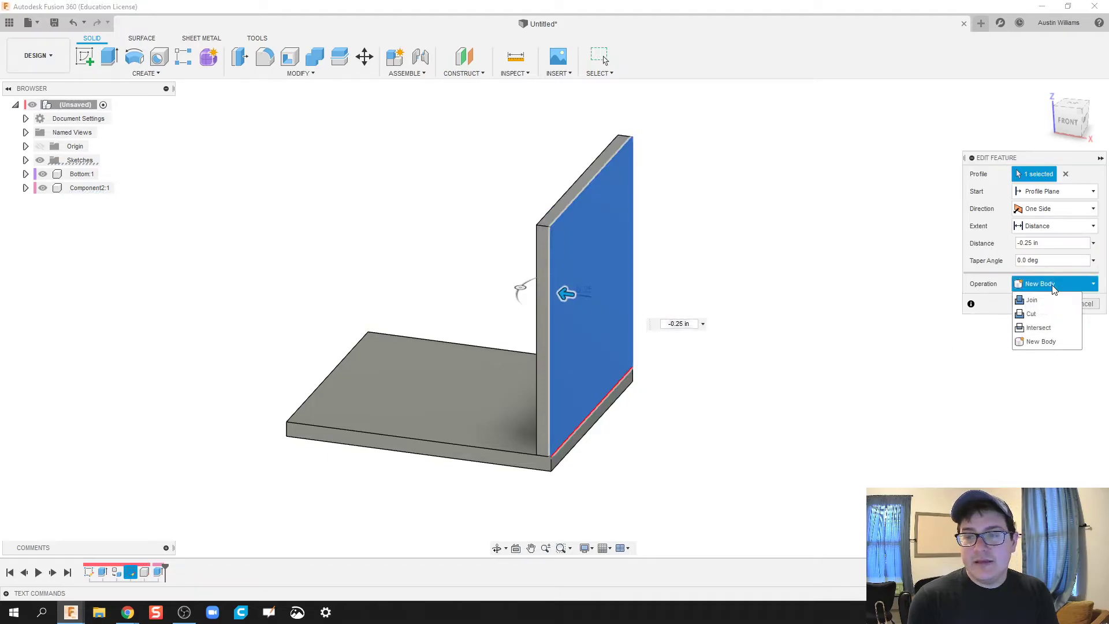
left_click(1037, 340)
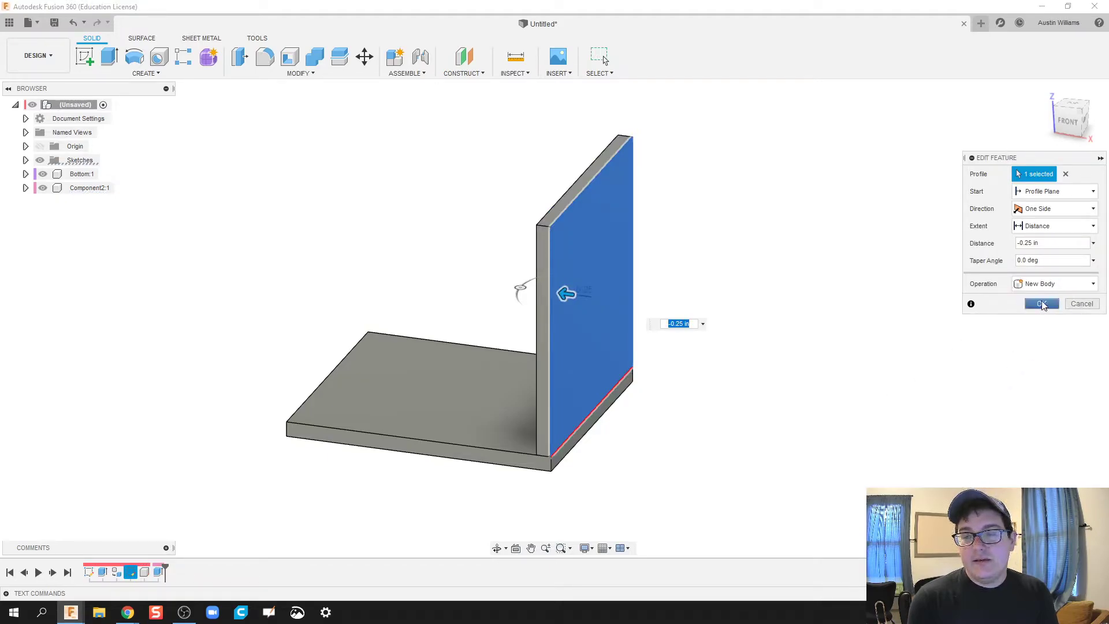
left_click(1044, 306)
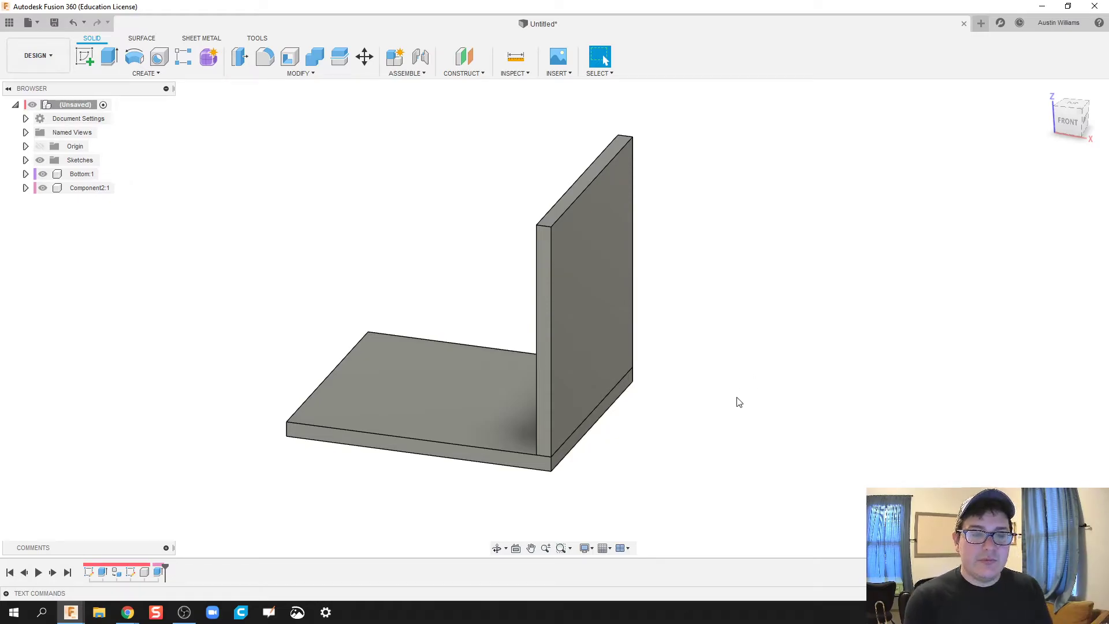
Rename the wall component Component2:1 to Side.
middle_click_drag(668, 448, 646, 403, "shift")
left_click(87, 188)
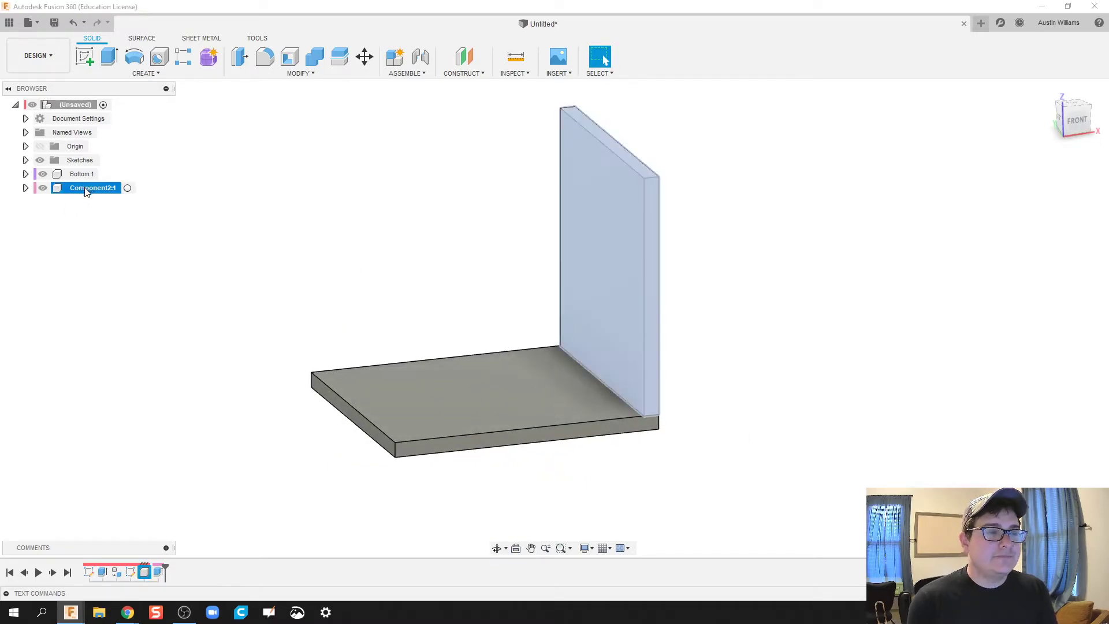
double_click(86, 192)
type("Side")
key("Return")
middle_click_drag(458, 250, 687, 305, "shift")
left_click(689, 303)
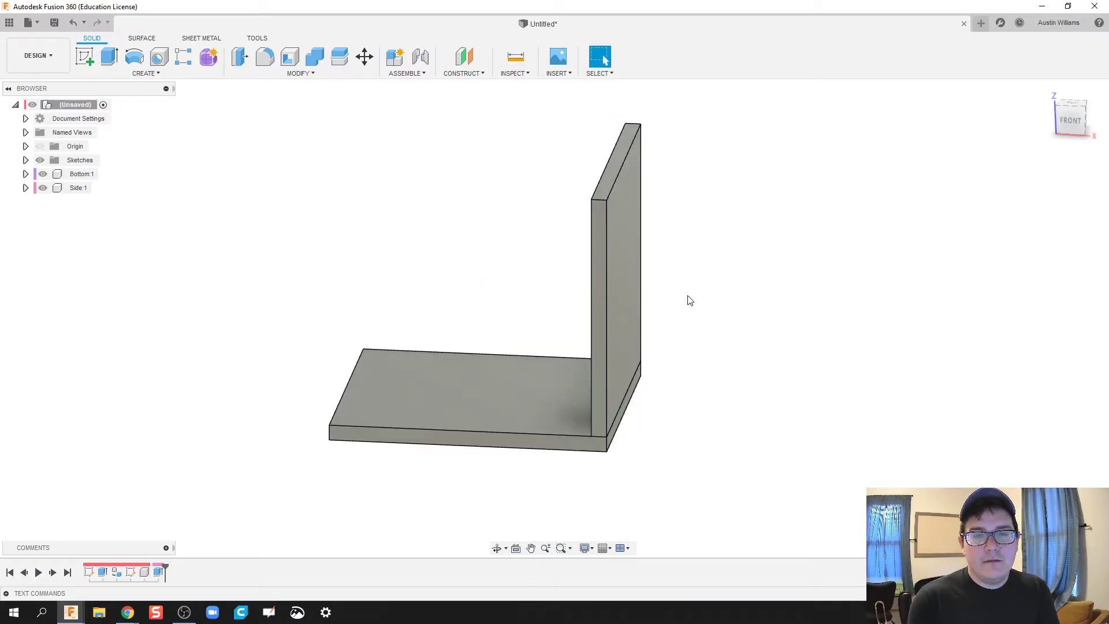
Move a copy of the side wall 4.25 in to the plate's opposite edge.
key("m")
left_click(618, 300)
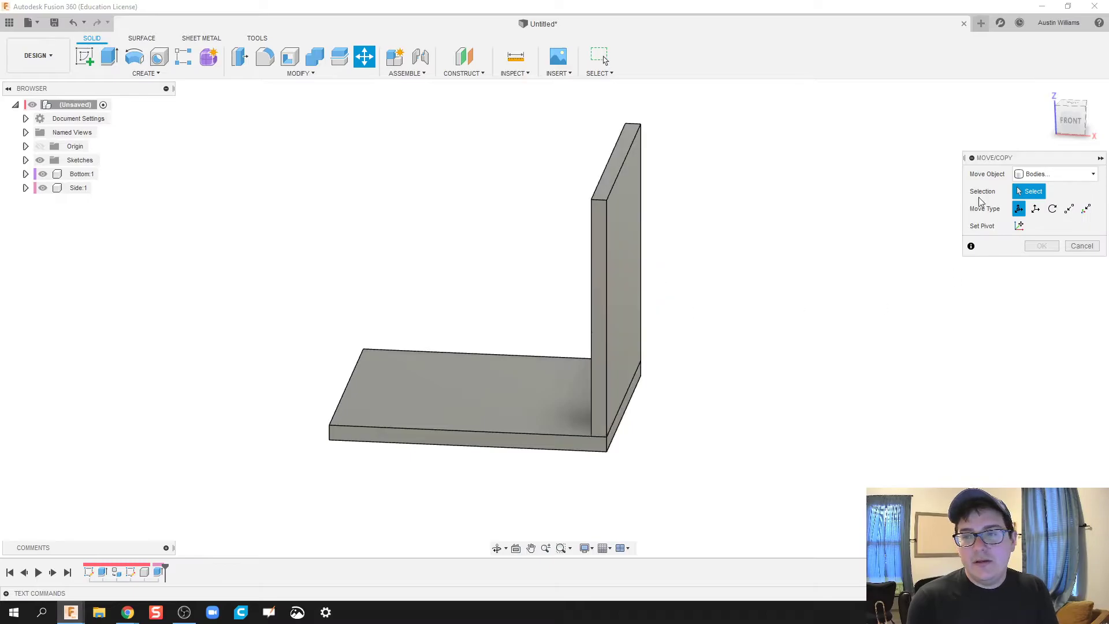
left_click(554, 336)
middle_click_drag(510, 213, 553, 216, "shift")
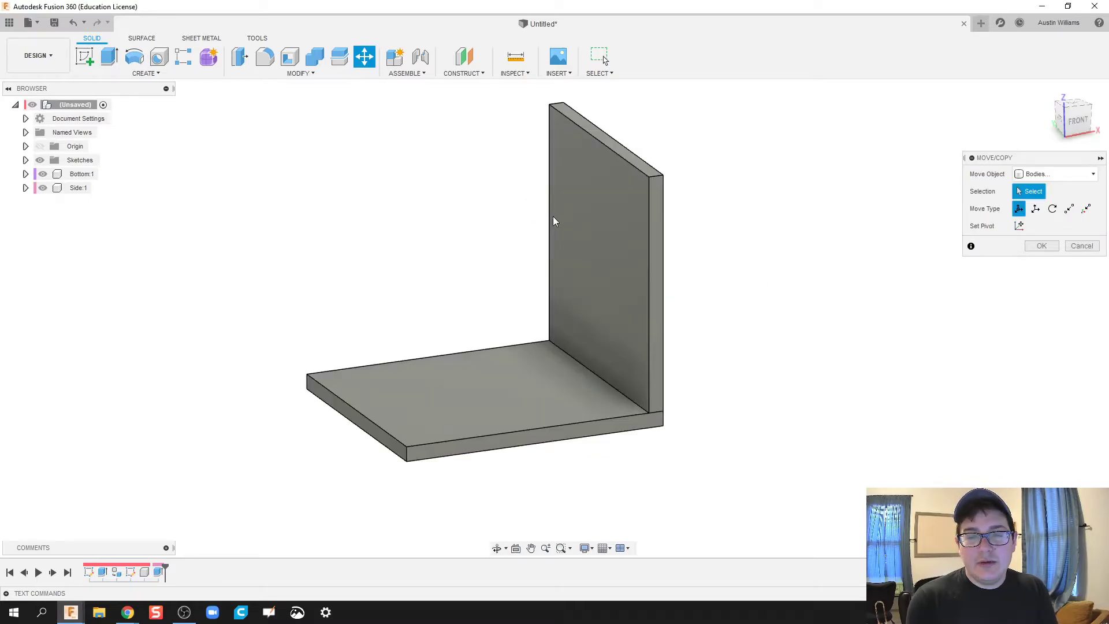
left_click(594, 244)
left_click(596, 248)
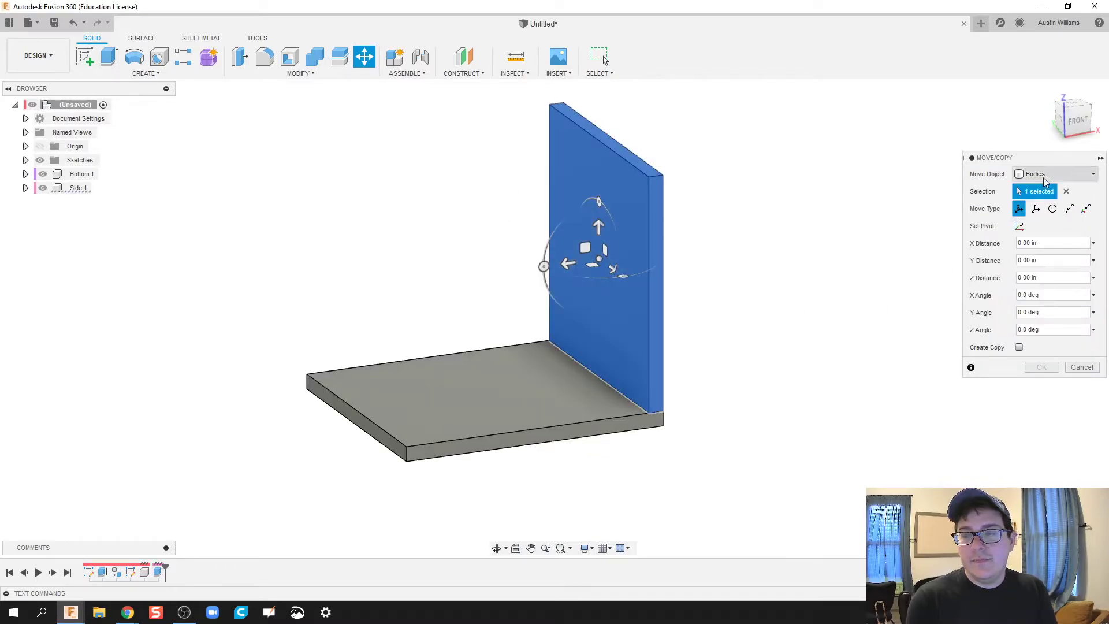
left_click(1018, 347)
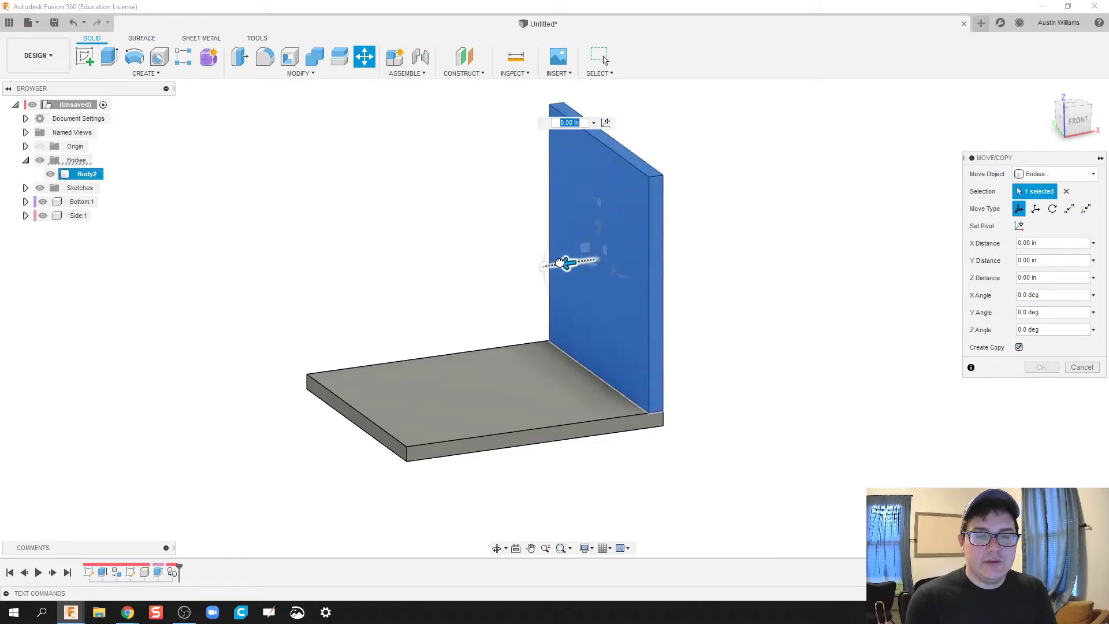
left_click_drag(568, 263, 327, 329)
type("4.25")
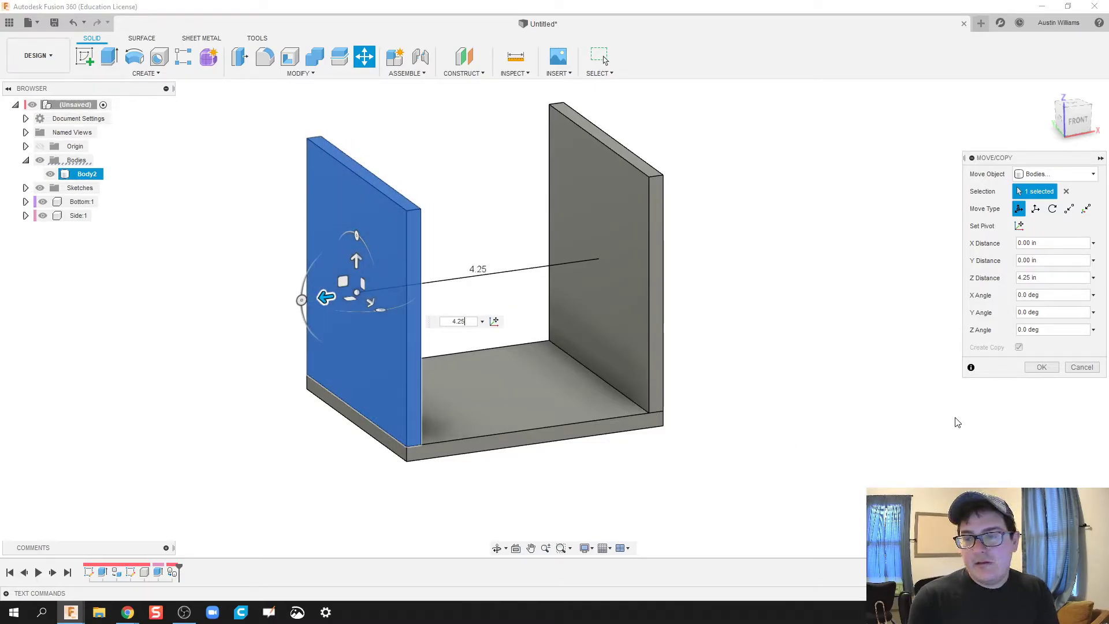
left_click(1042, 367)
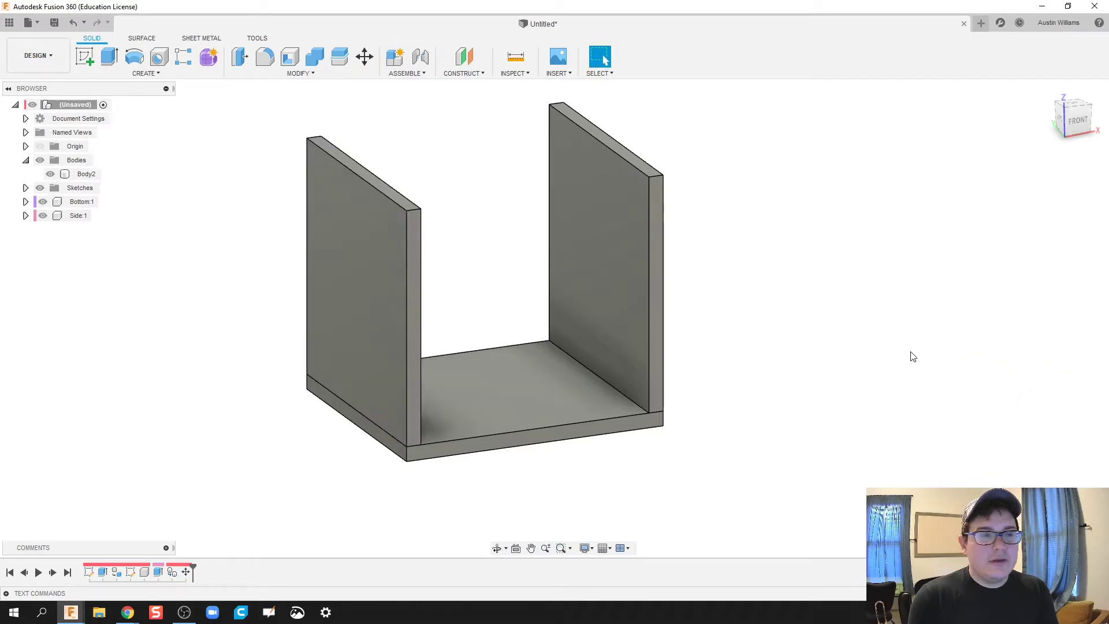
Turn the copied wall Body2 into its own component.
middle_click_drag(908, 353, 852, 349, "shift")
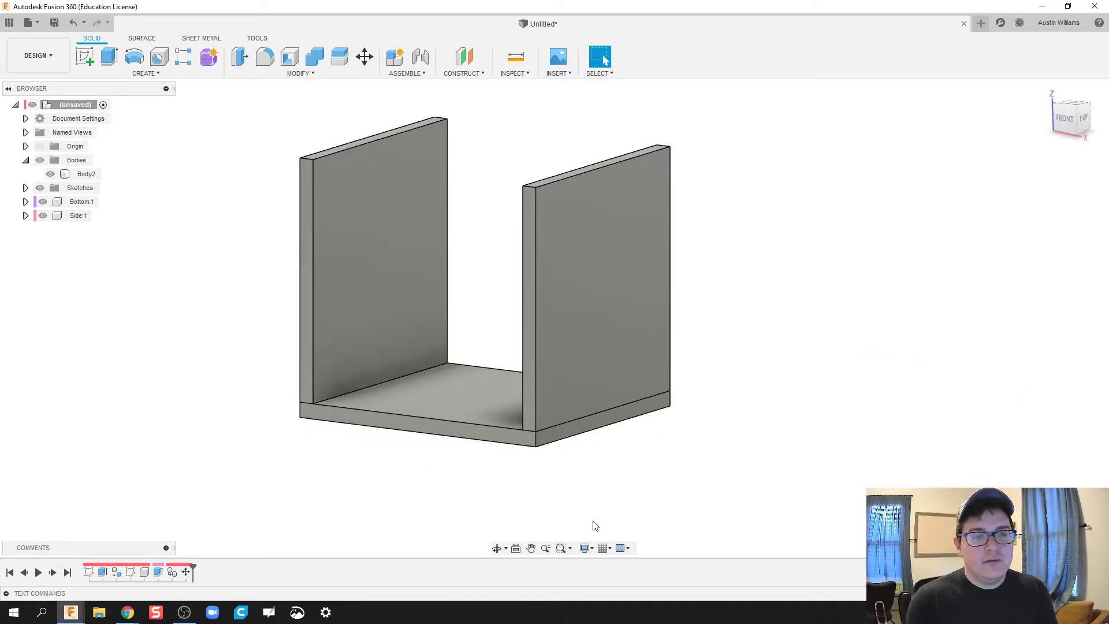
middle_click_drag(427, 476, 428, 401, "shift")
left_click(85, 174)
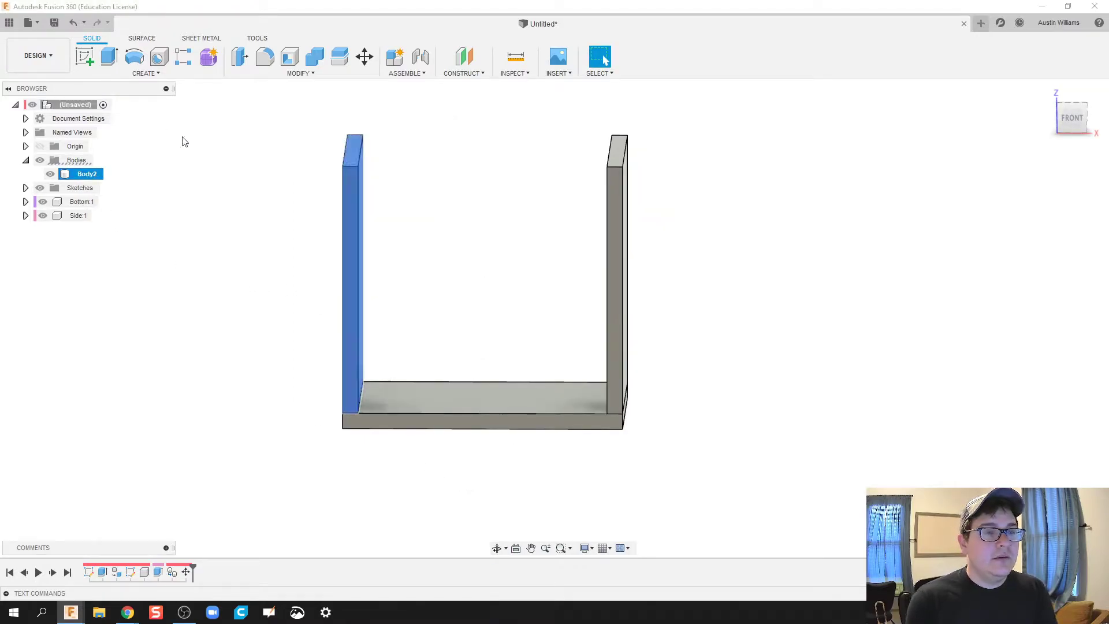
left_click(147, 73)
left_click(136, 86)
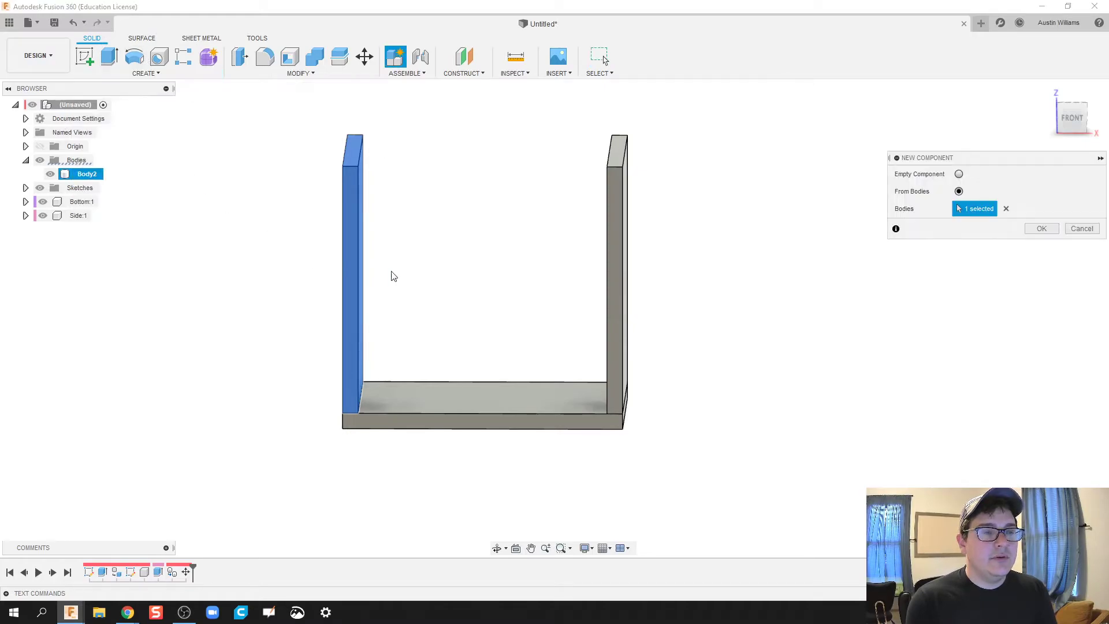
left_click(1041, 229)
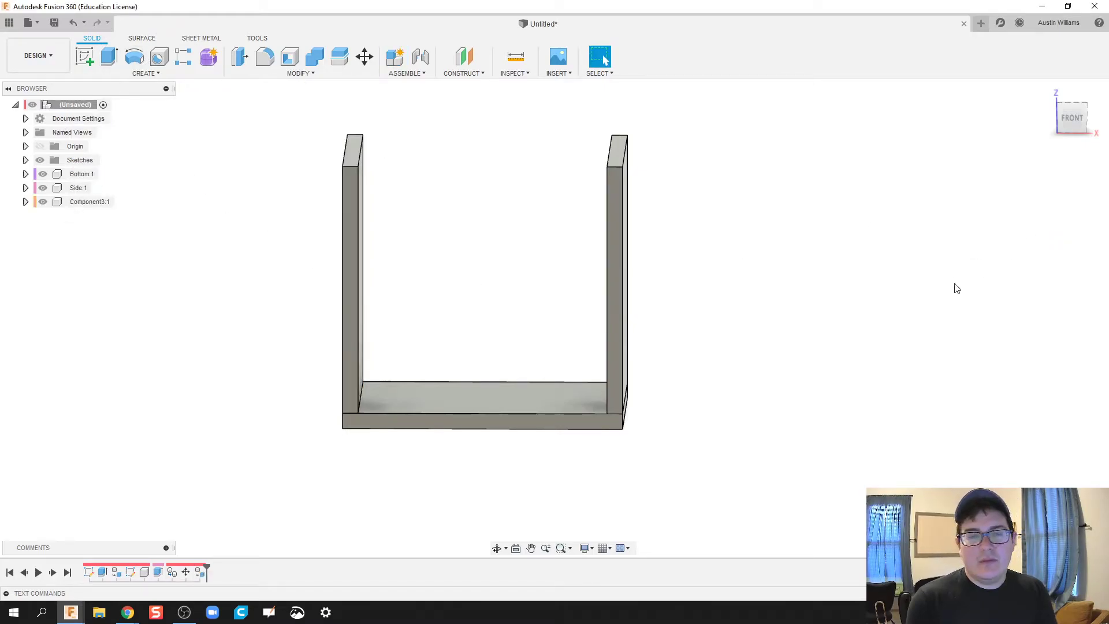
Rename the new wall component to Side.
middle_click_drag(948, 291, 843, 341, "shift")
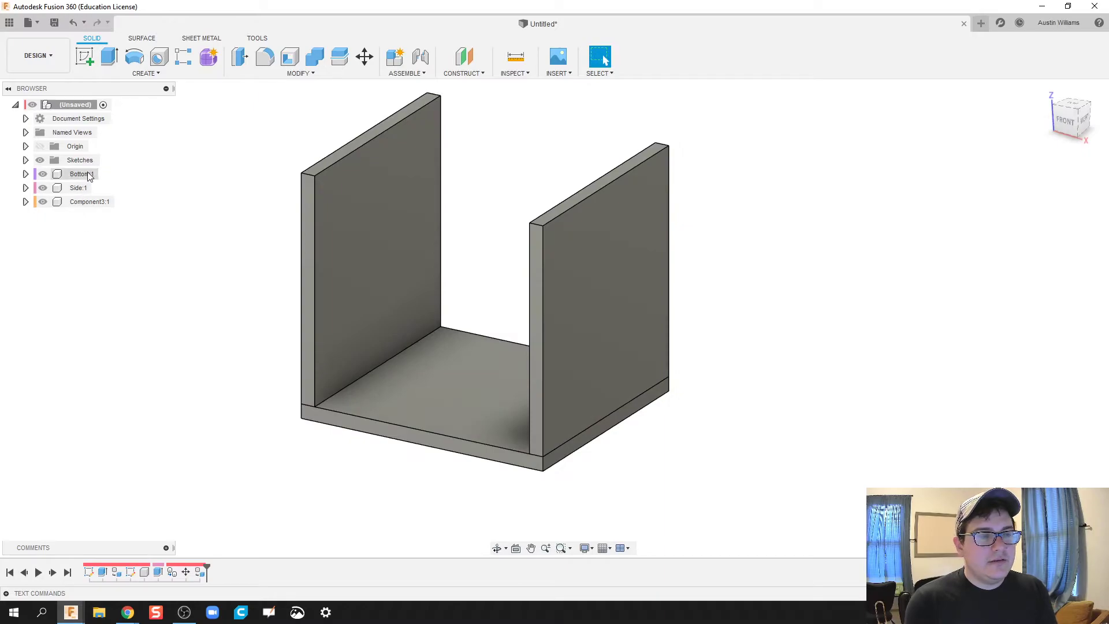
left_click(78, 202)
double_click(76, 202)
type("Side")
key("Return")
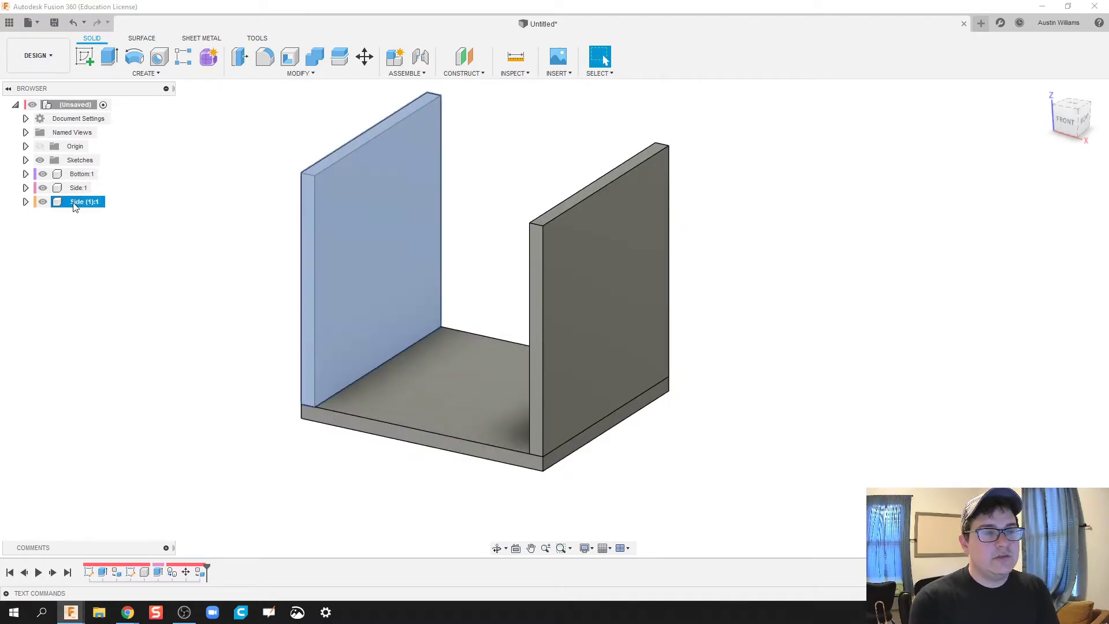
left_click(228, 323)
middle_click_drag(224, 330, 128, 299, "shift")
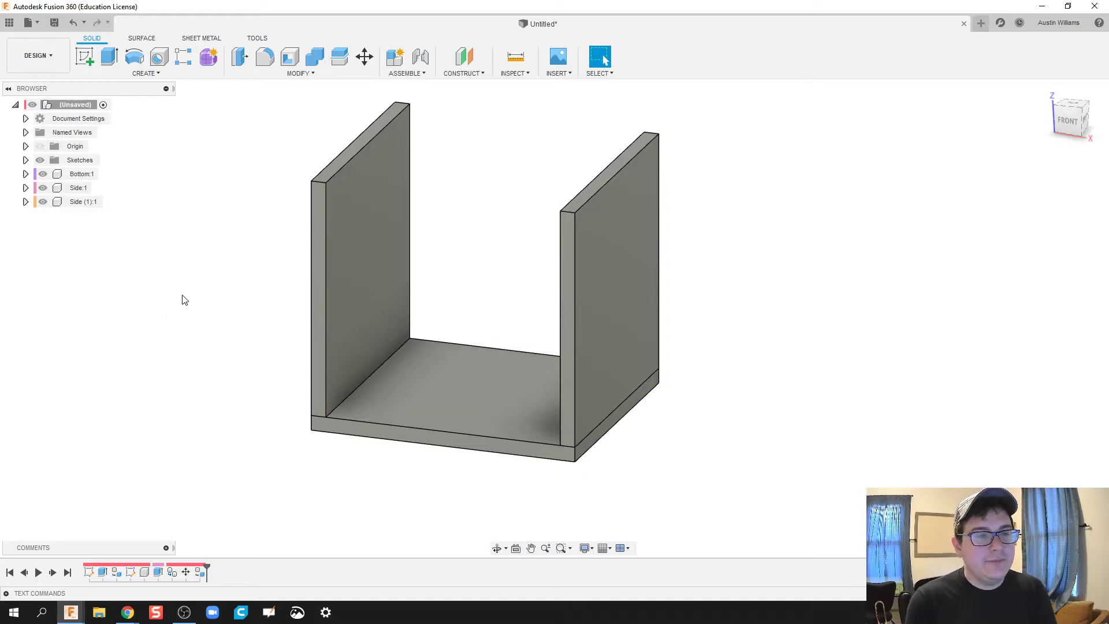
Sketch a rectangle on the left wall's top face spanning the box top.
left_click(85, 56)
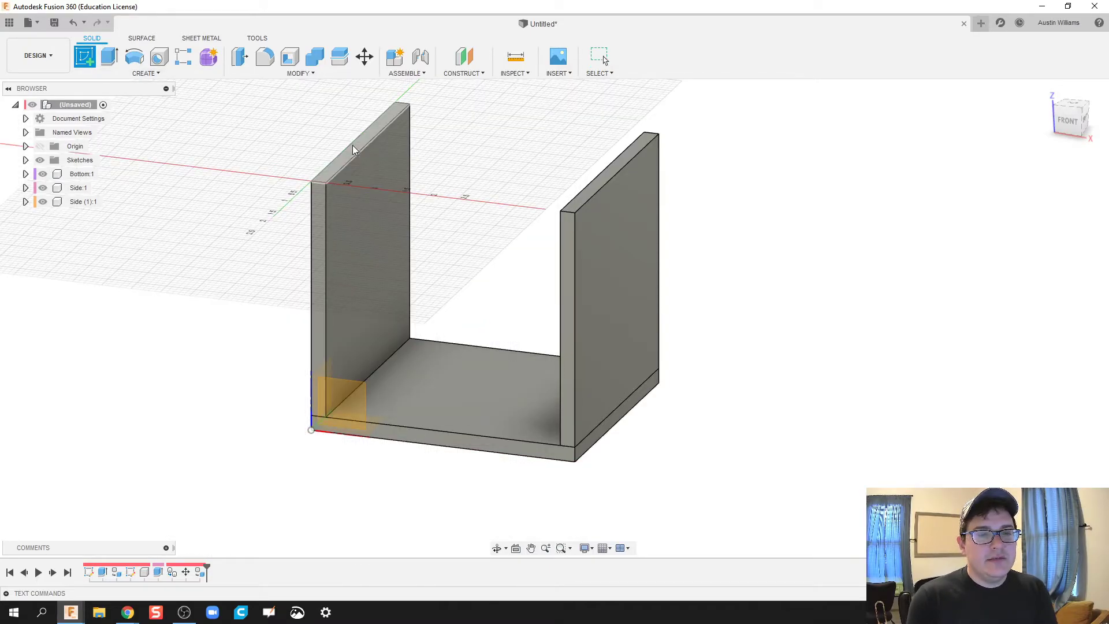
left_click(354, 149)
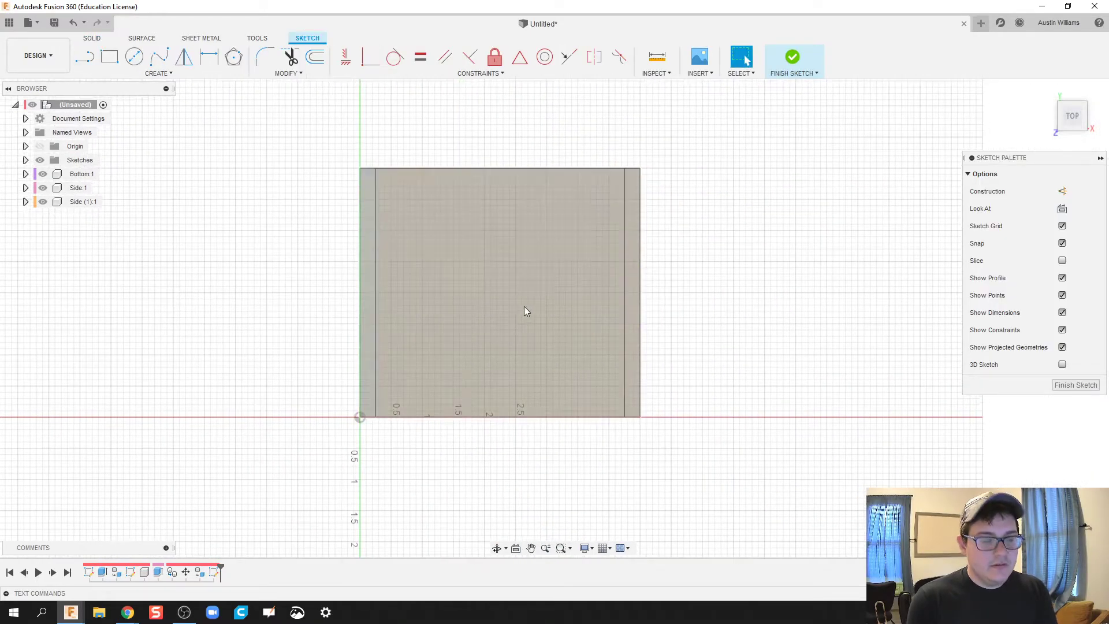
key("r")
left_click(359, 168)
left_click(640, 417)
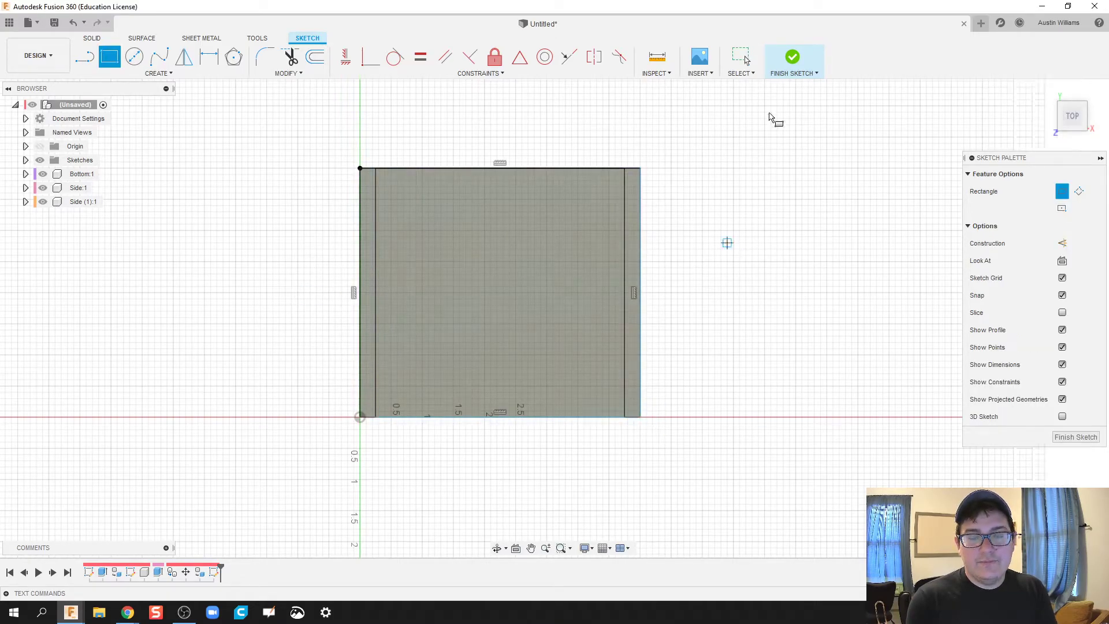
left_click(791, 56)
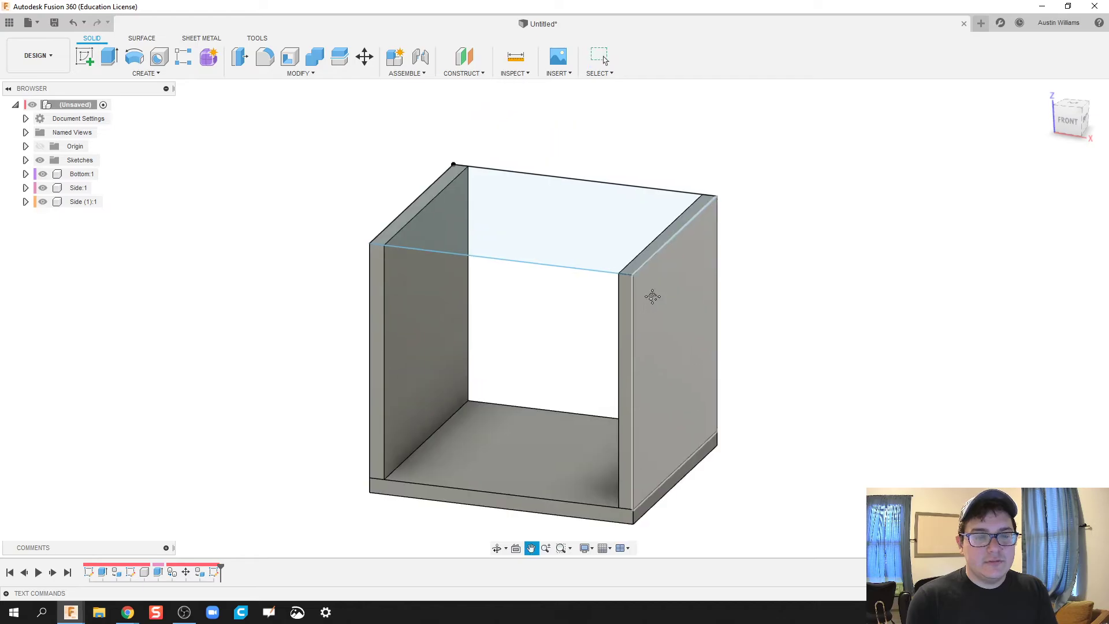
Extrude both top profiles 0.25 in as a new component.
key("e")
left_click(480, 216)
left_click(420, 200)
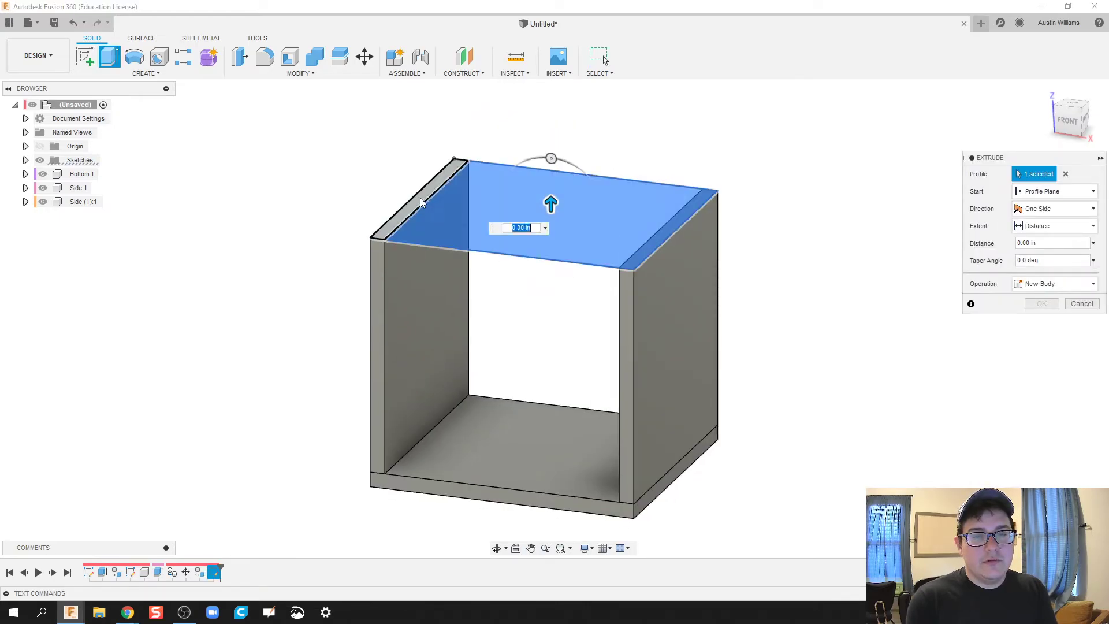
type("0.25")
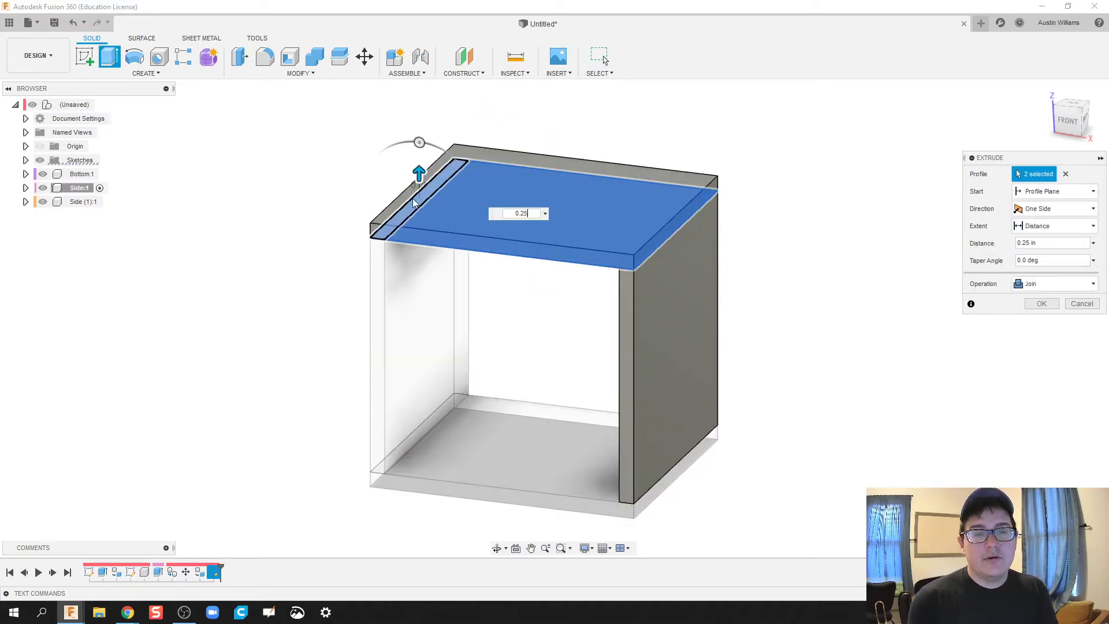
left_click(1025, 284)
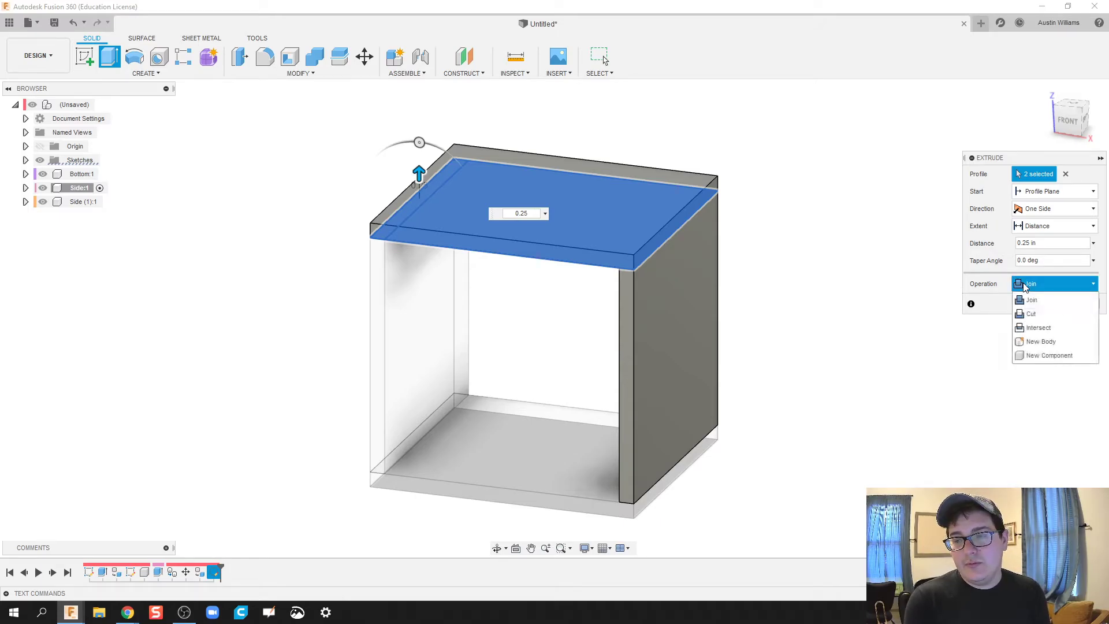
left_click(1043, 356)
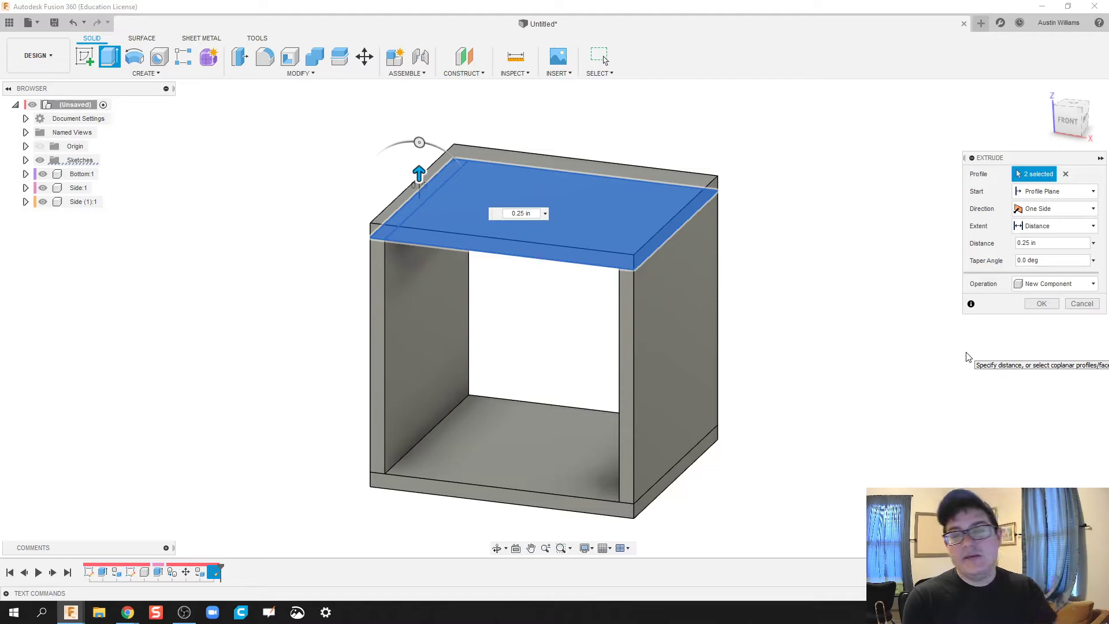
left_click(1041, 303)
Rename the new top component to Top.
double_click(79, 217)
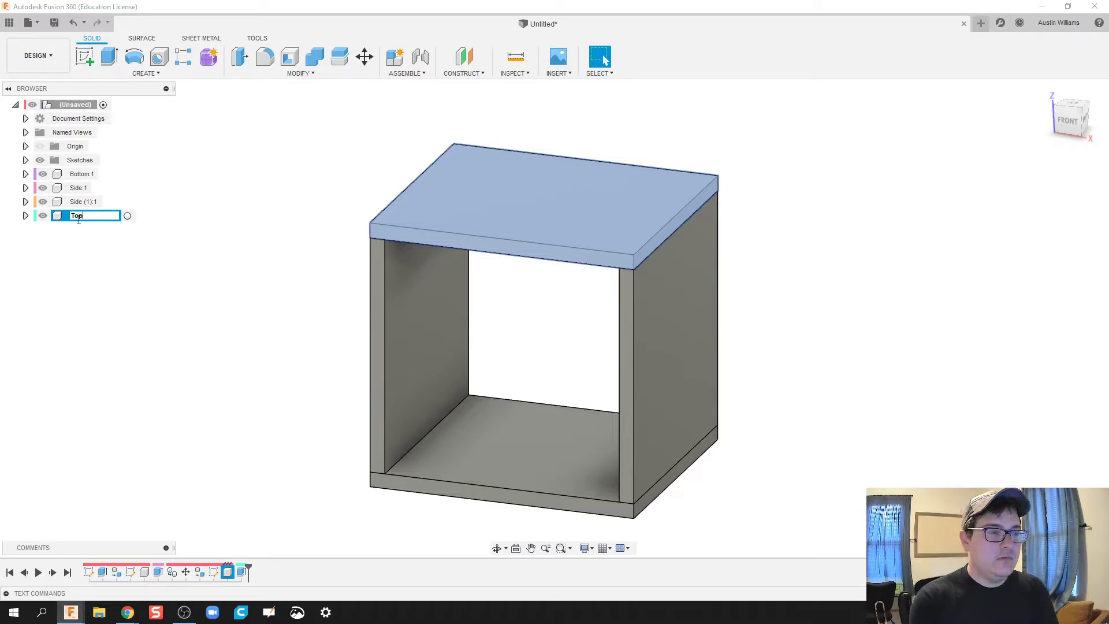
type("Top")
key("Return")
middle_click_drag(281, 297, 141, 297, "shift")
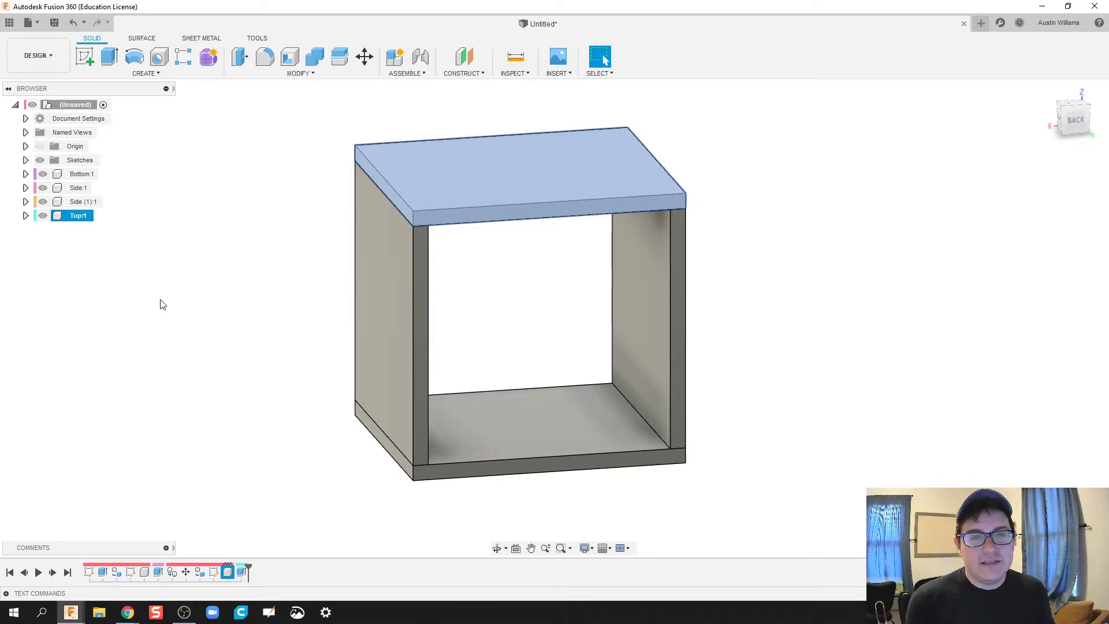
On the box's back face, sketch a 4 in by 4 in rectangle from the opening's inner corner.
left_click(175, 300)
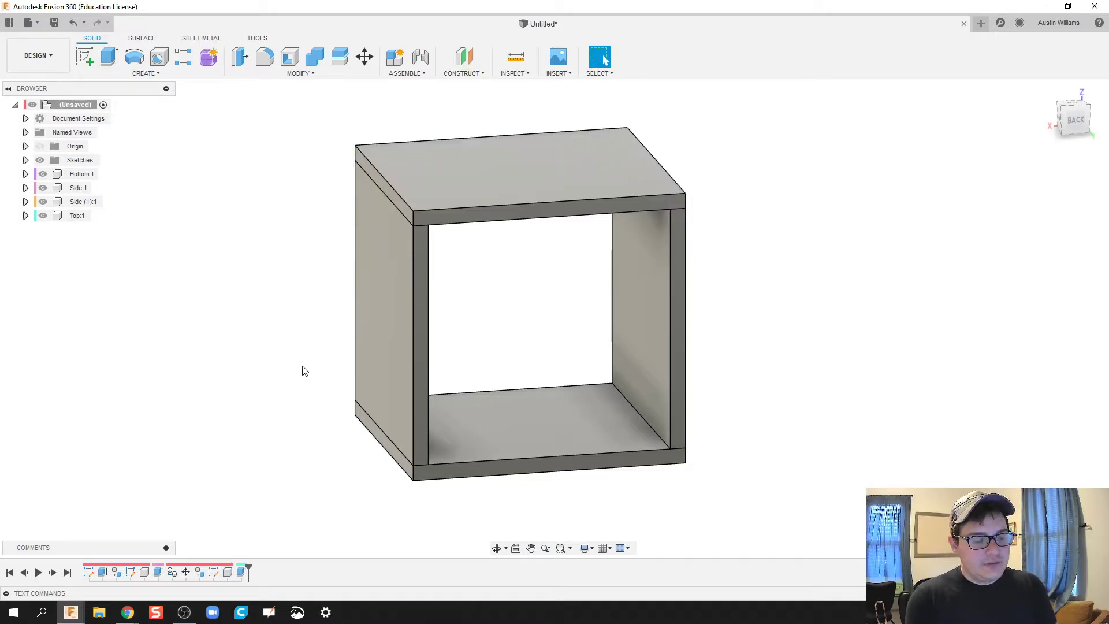
left_click(85, 56)
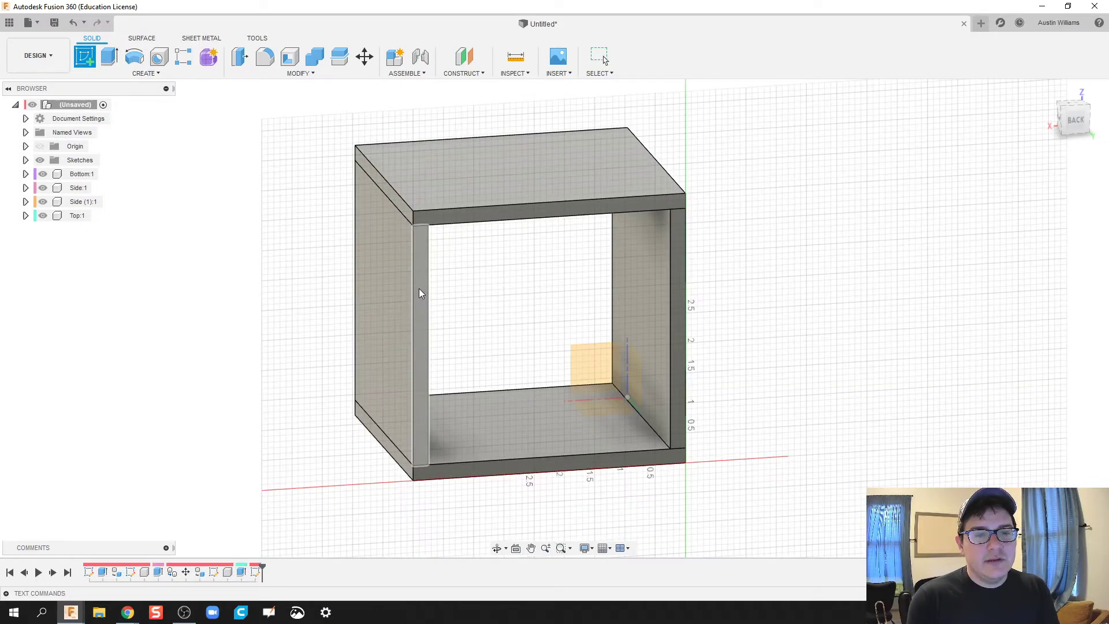
left_click(419, 290)
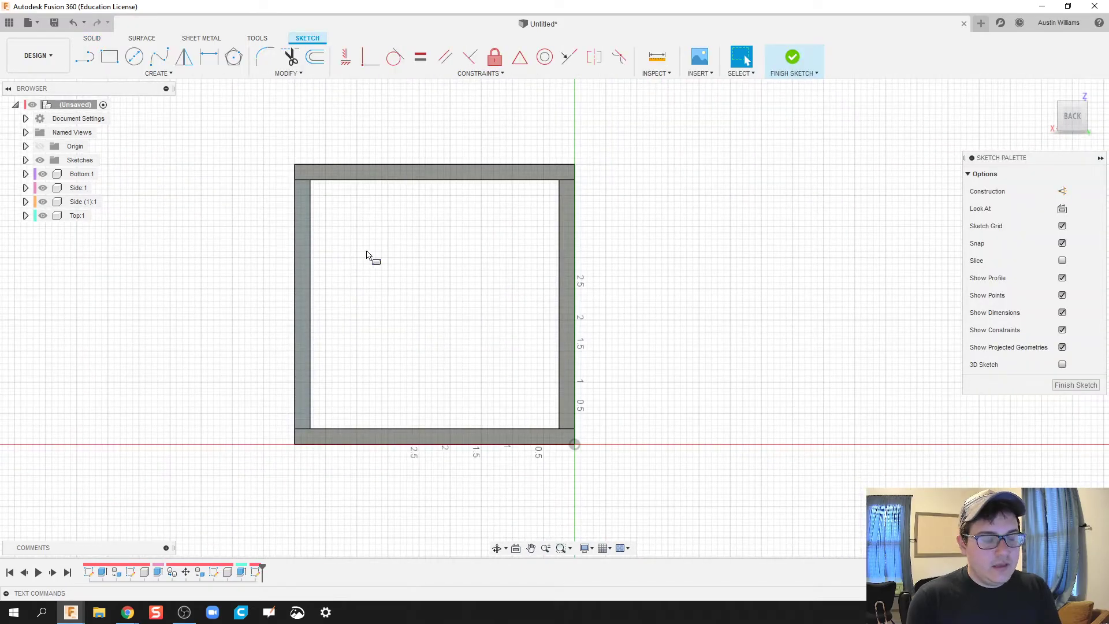
key("r")
left_click(310, 180)
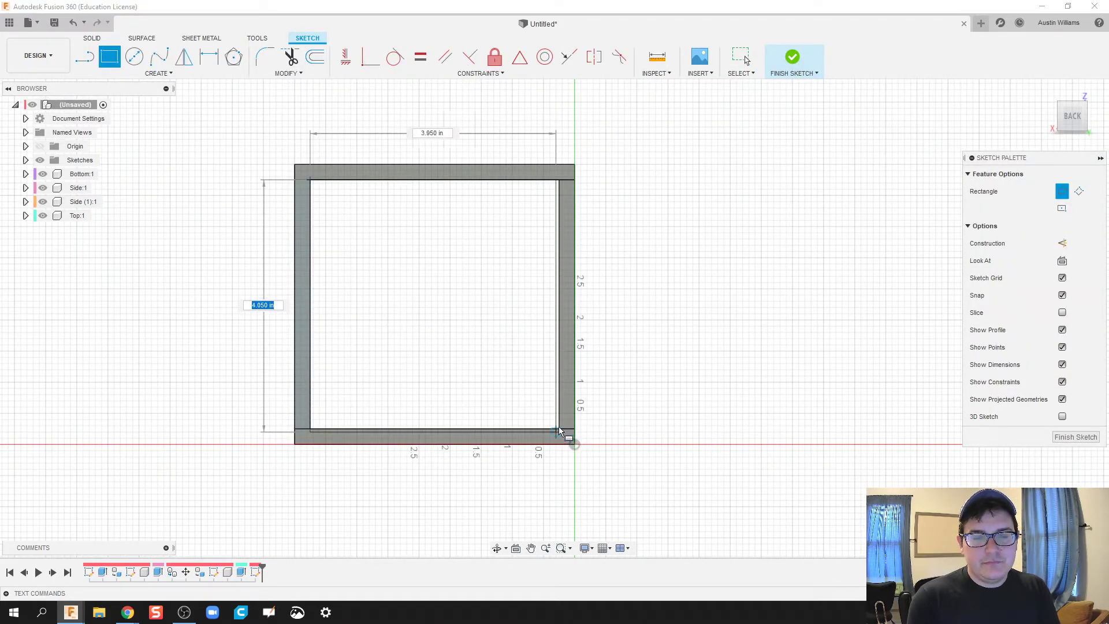
scroll(559, 430, "up", 3)
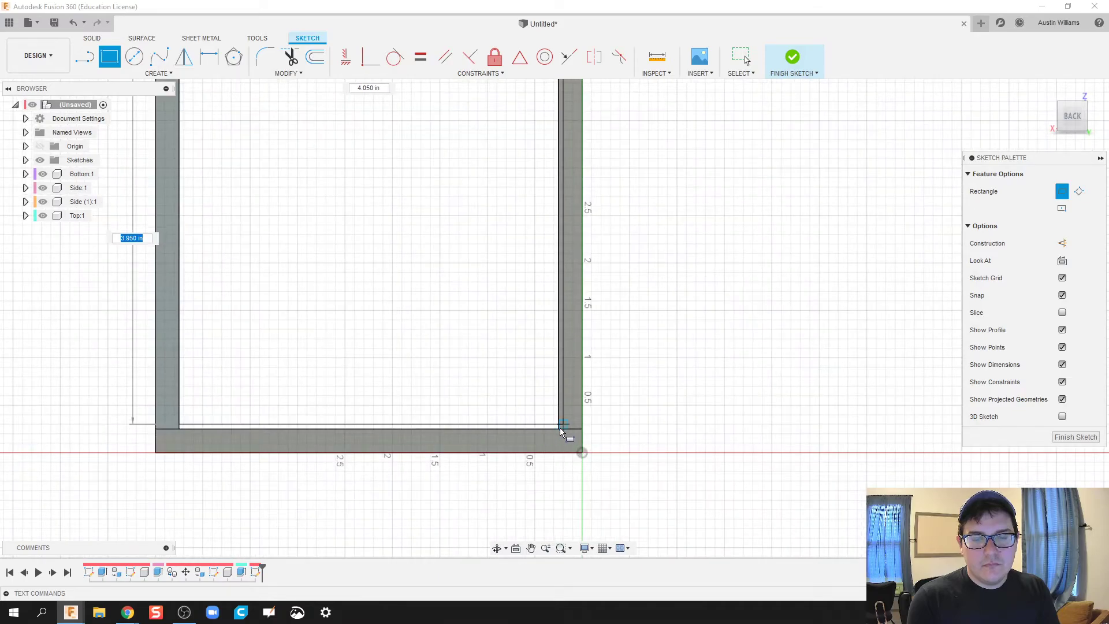
key("Tab")
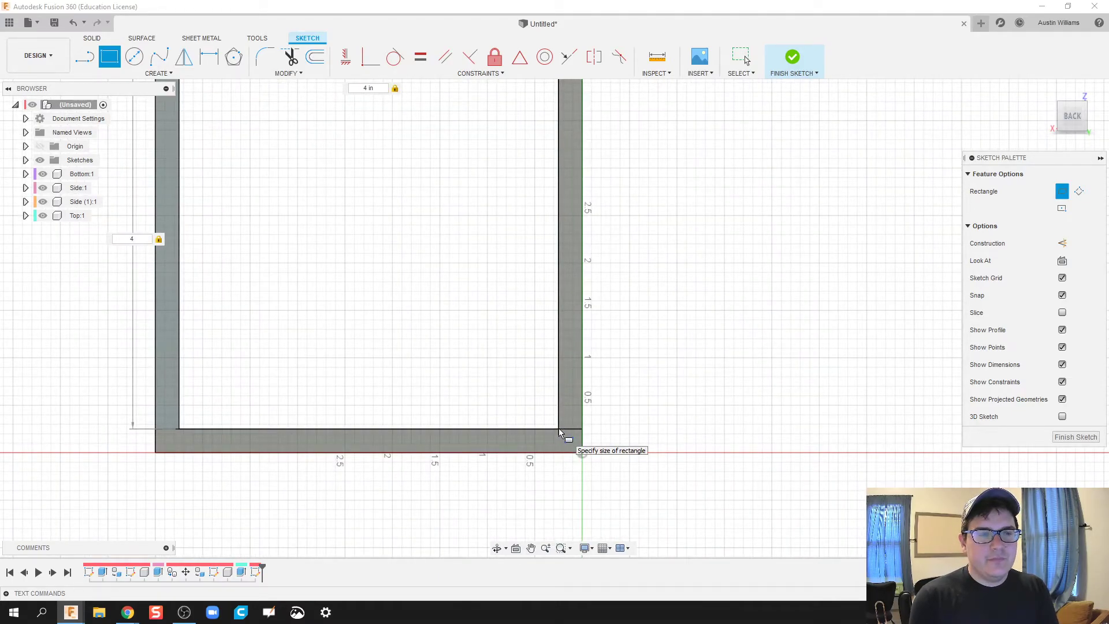
key("Return")
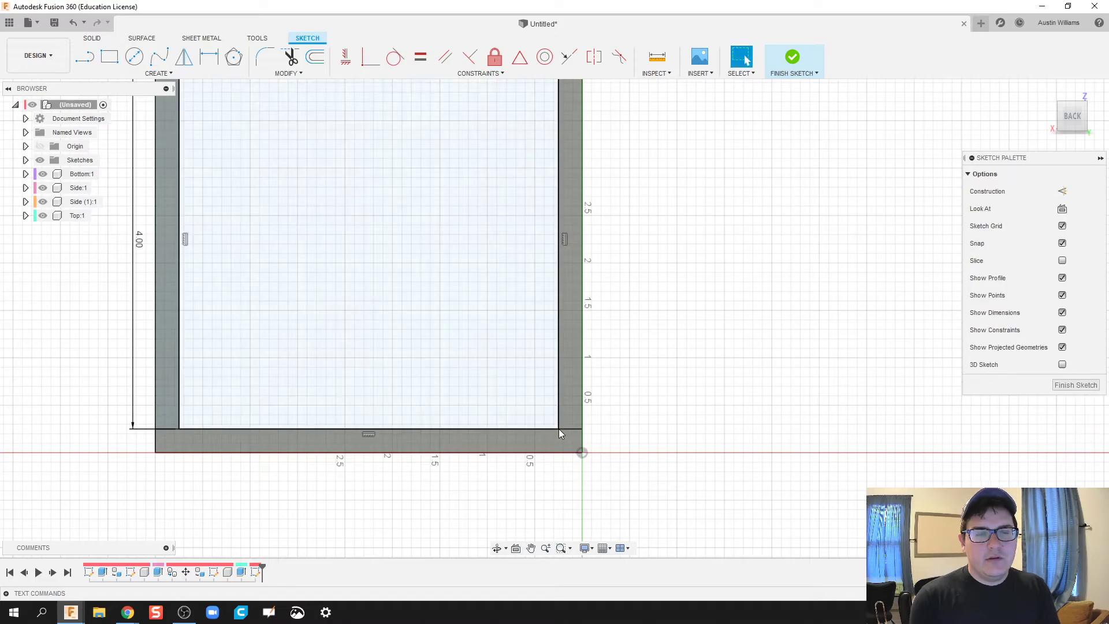
left_click(792, 57)
middle_click_drag(709, 270, 735, 292, "shift")
Extrude the back square profile -0.25 in inward with the Join operation.
key("e")
left_click(527, 304)
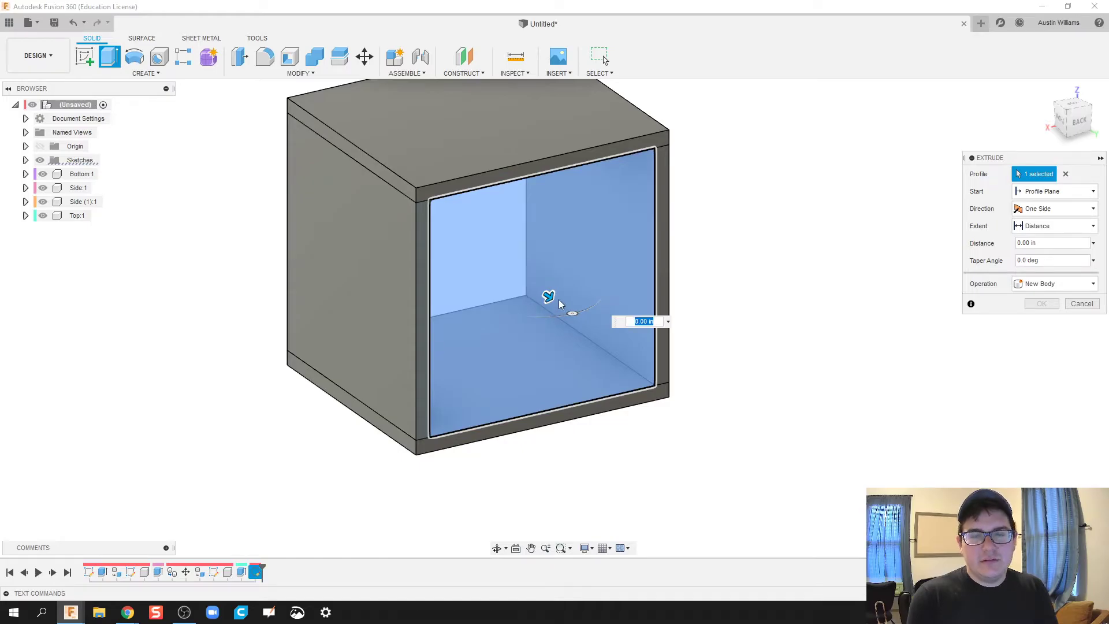
type("0.25 in")
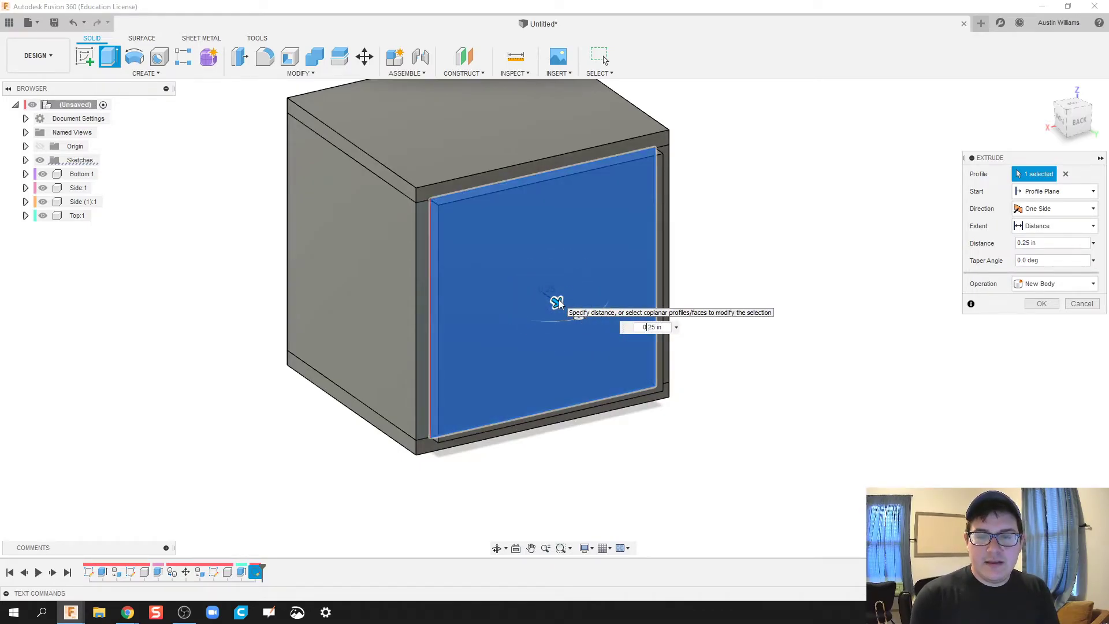
type("-")
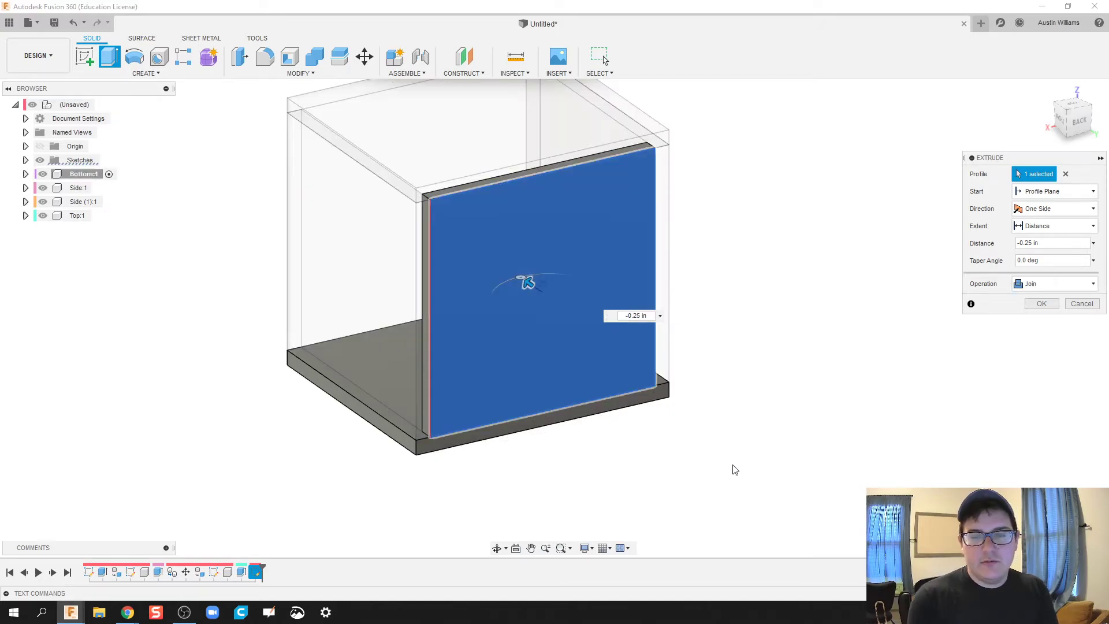
key("Return")
middle_click_drag(746, 466, 768, 454, "shift")
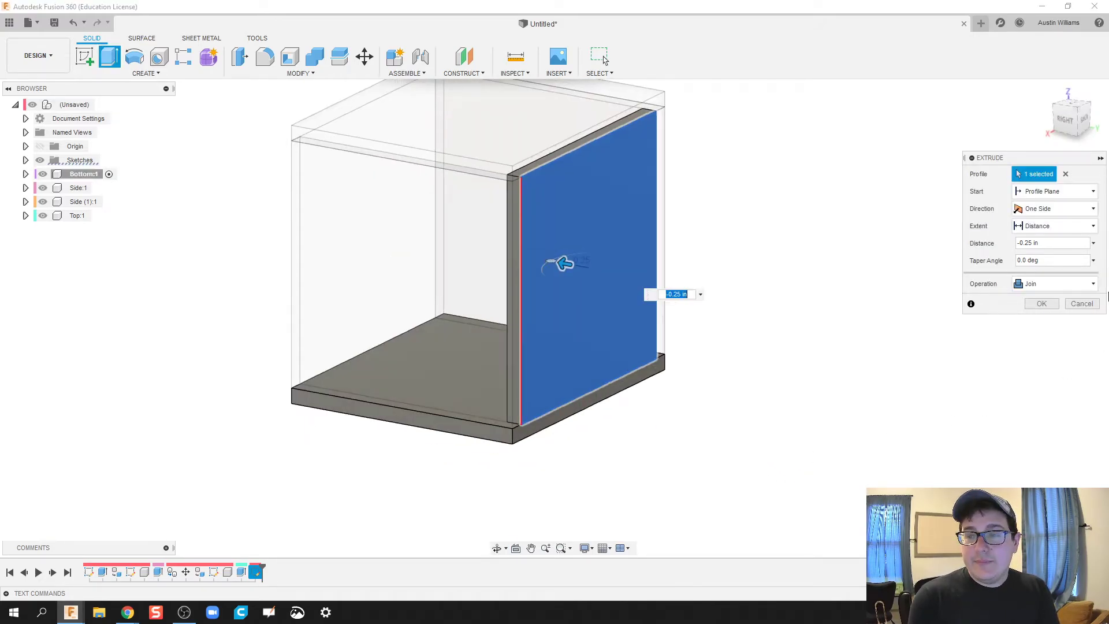
Confirm the back panel extrusion, then drag the top and a side panel away from the box.
left_click(1040, 304)
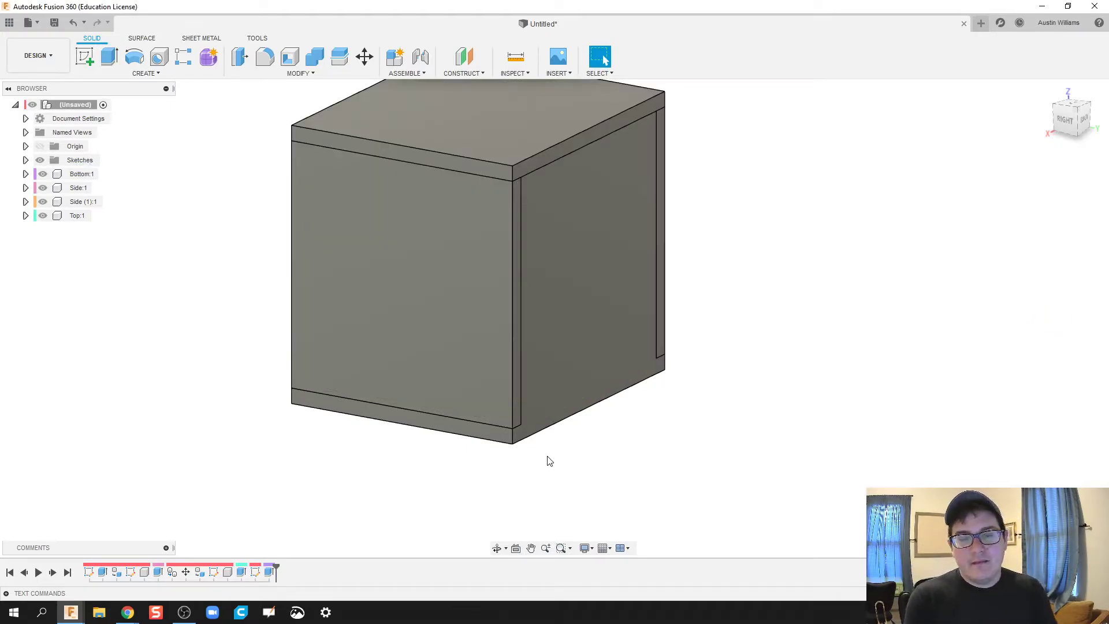
middle_click_drag(599, 425, 461, 322)
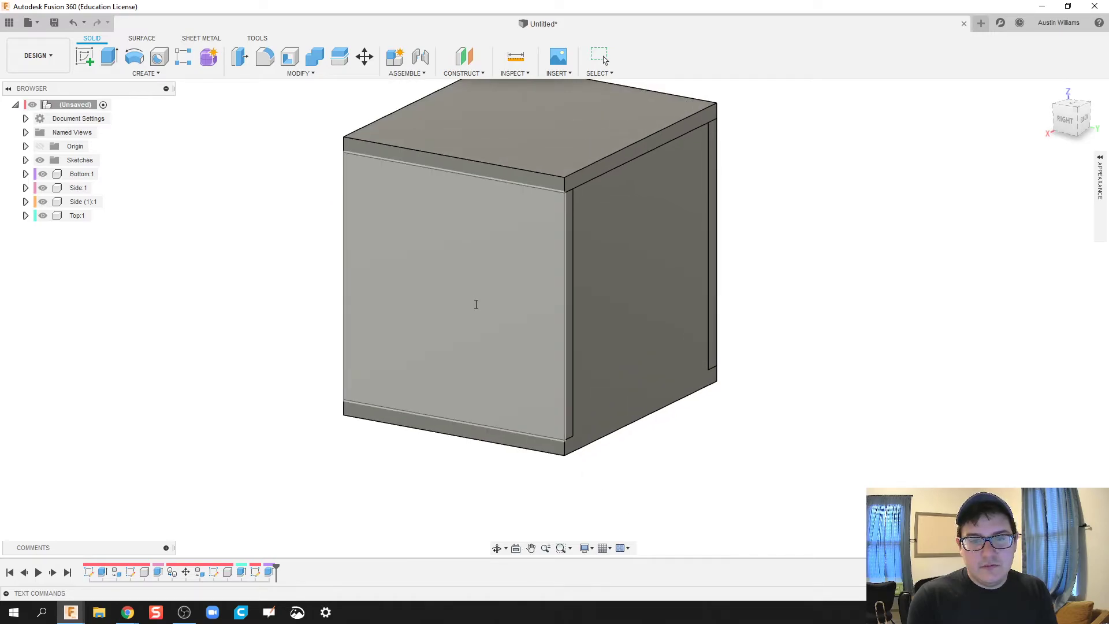
left_click_drag(476, 278, 342, 161)
left_click_drag(496, 209, 844, 173)
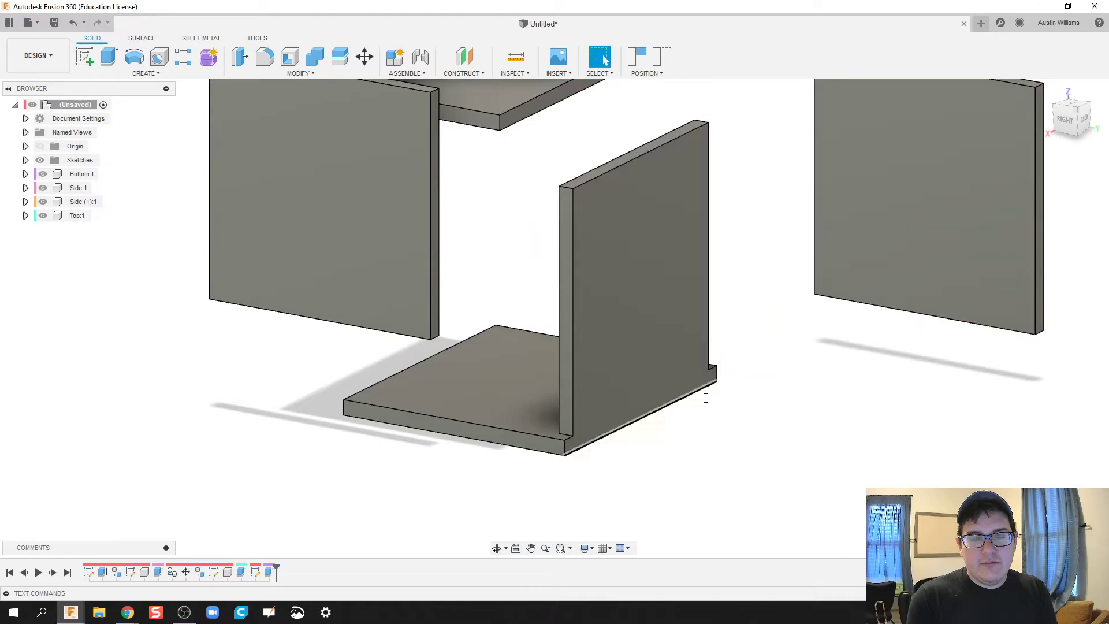
mouse_move(703, 437)
middle_mouse_down("shift")
mouse_move(760, 422)
mouse_move(703, 445)
middle_mouse_up("shift")
key("Escape")
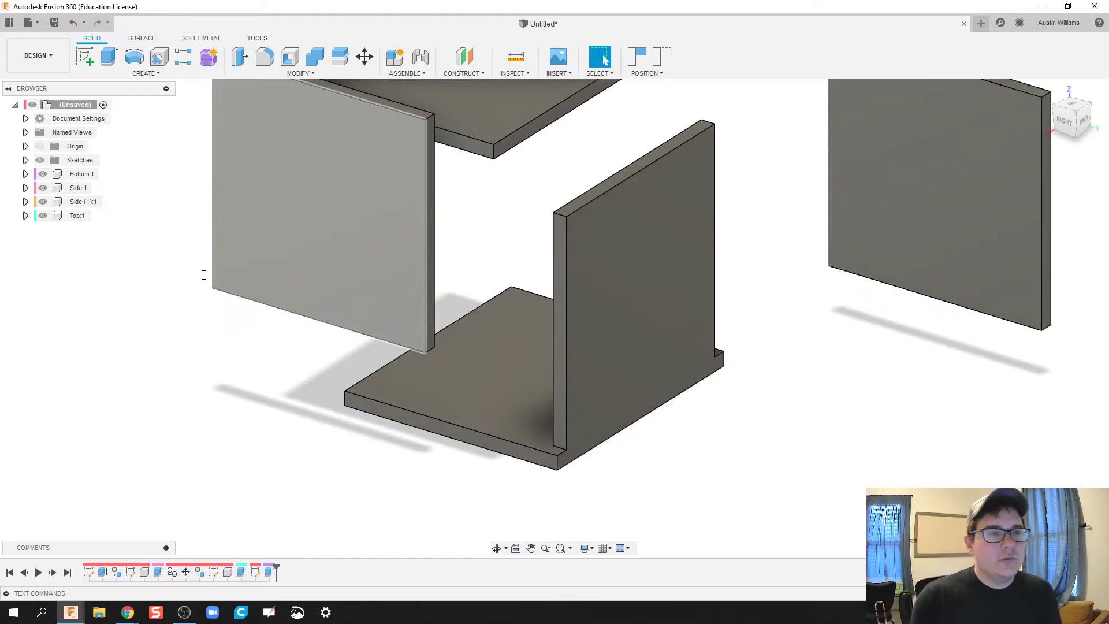
Edit the back panel extrude feature so its operation is New Body.
right_click(272, 572)
left_click(297, 459)
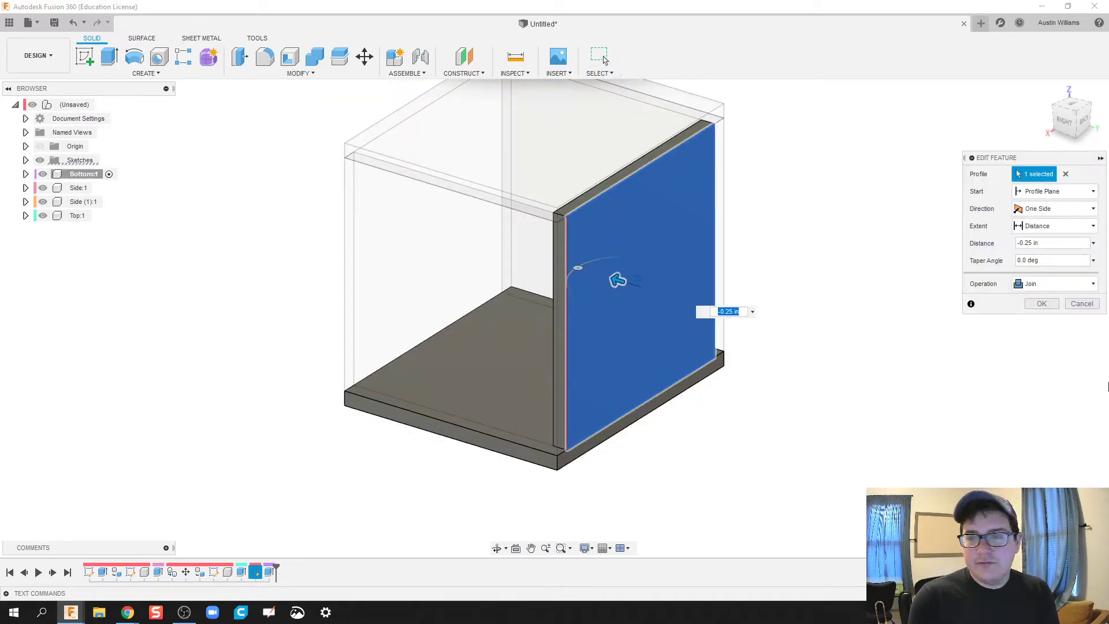
left_click(1086, 284)
left_click(1043, 342)
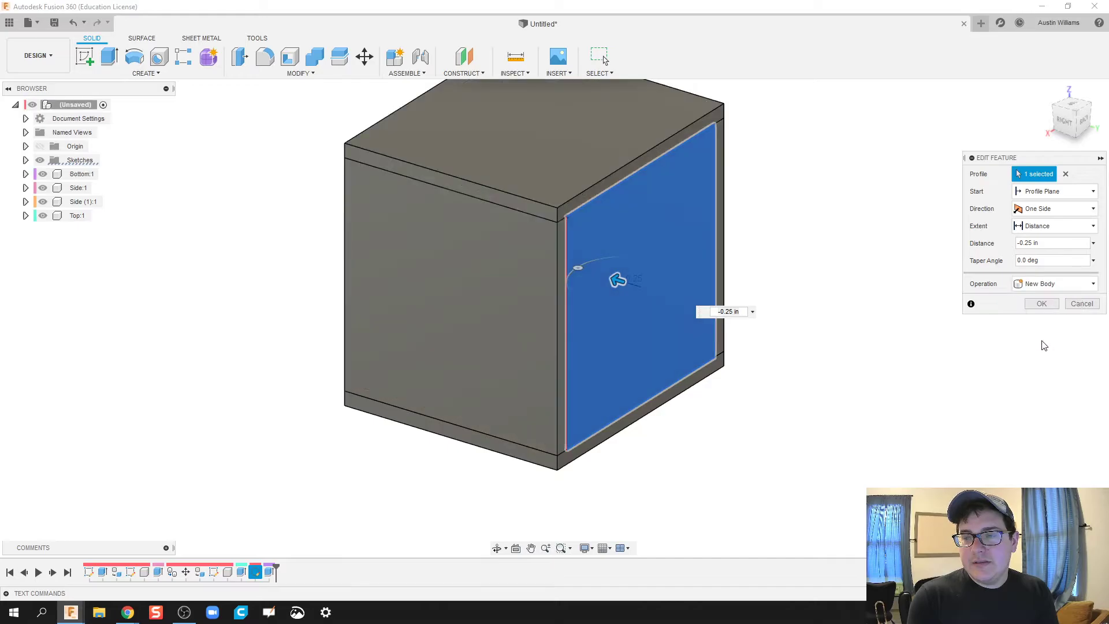
left_click(1039, 304)
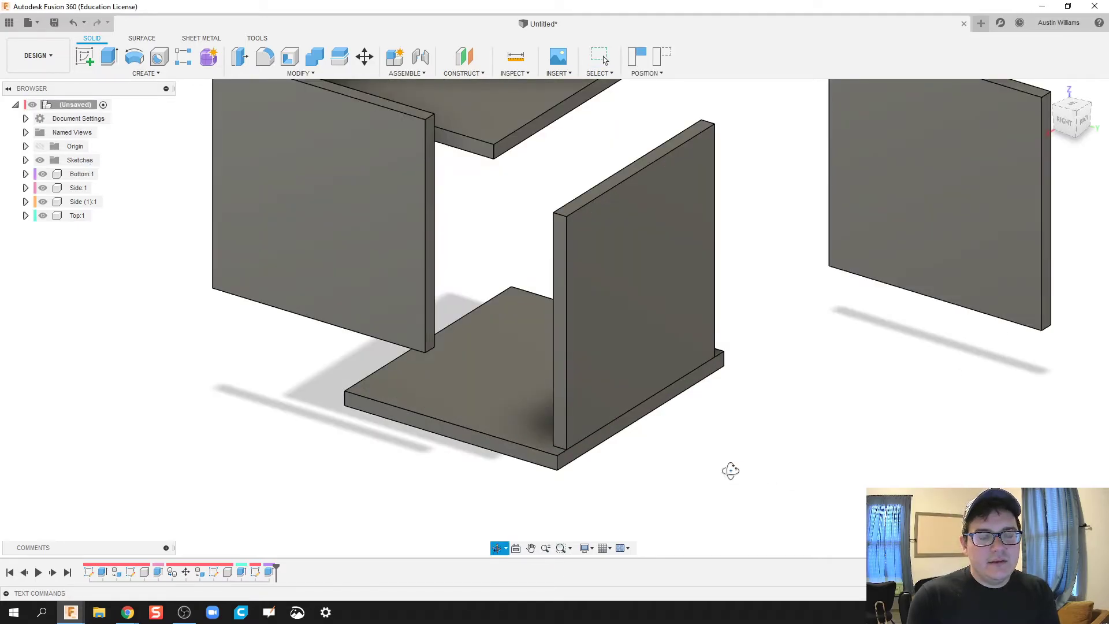
Move the bottom assembly aside and expand Bottom:1 Bodies to find the back panel body.
middle_click_drag(731, 468, 770, 440, "shift")
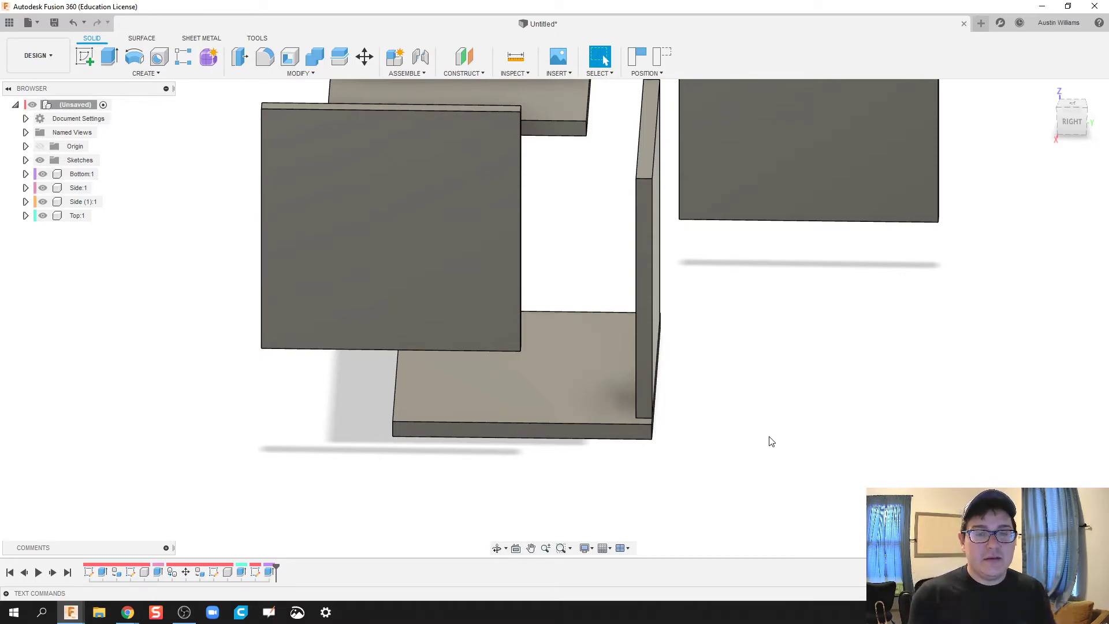
left_click_drag(647, 316, 621, 305)
middle_click_drag(744, 399, 720, 380, "shift")
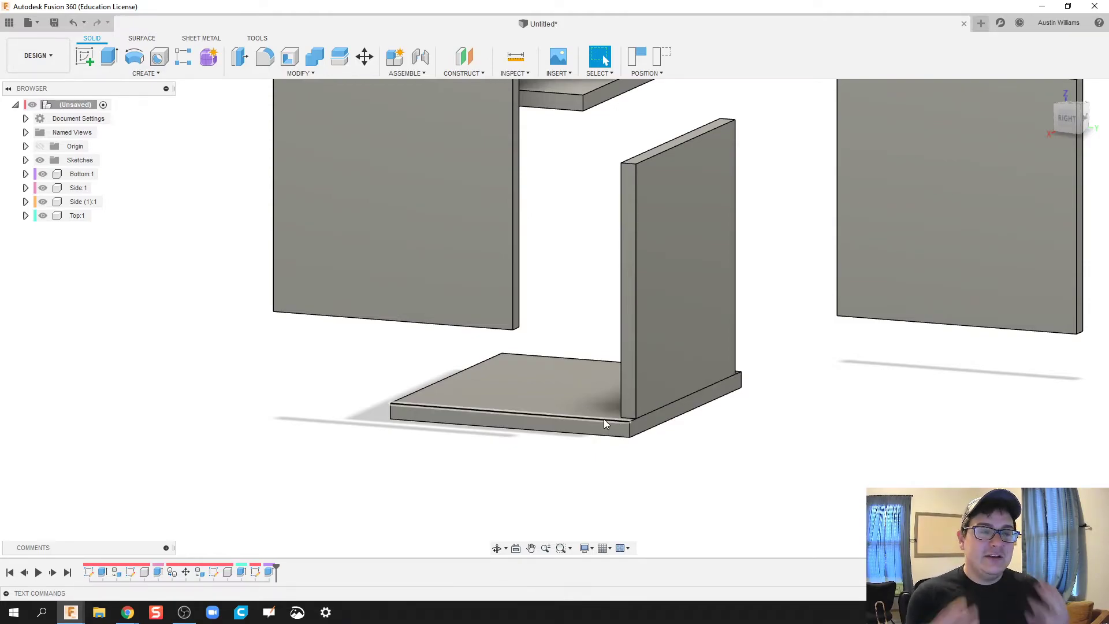
left_click(26, 174)
left_click(36, 201)
left_click(36, 202)
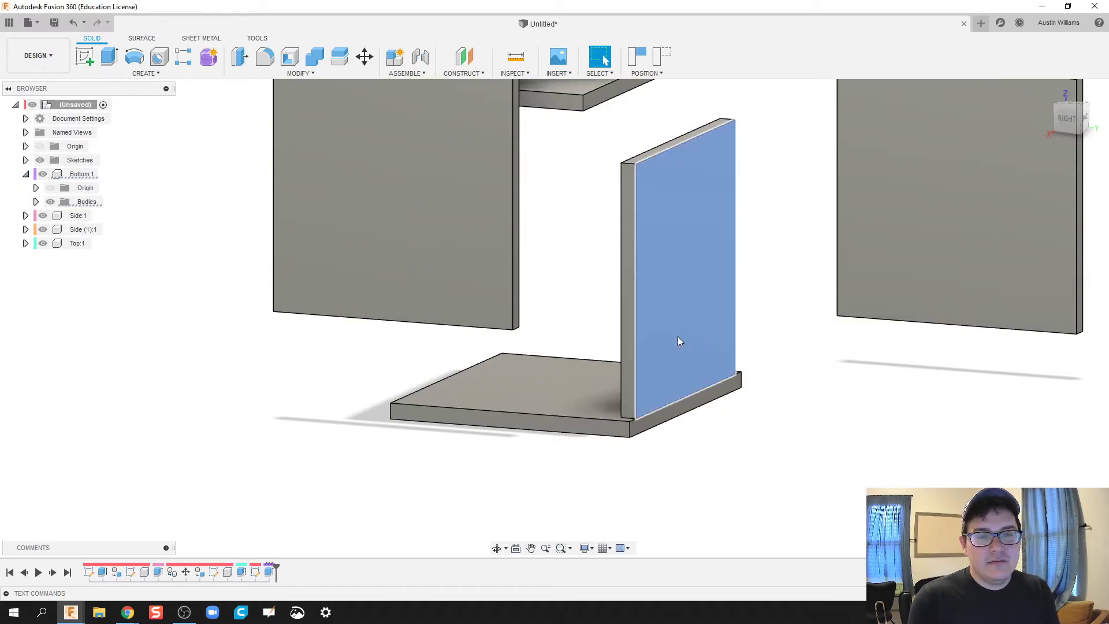
Select the upright back panel and turn the view to face the front.
left_click(663, 305)
middle_click_drag(468, 437, 581, 456, "shift")
middle_click_drag(101, 428, 376, 450)
Create a new component From Bodies using the back panel body.
left_click(25, 174)
left_click(295, 245)
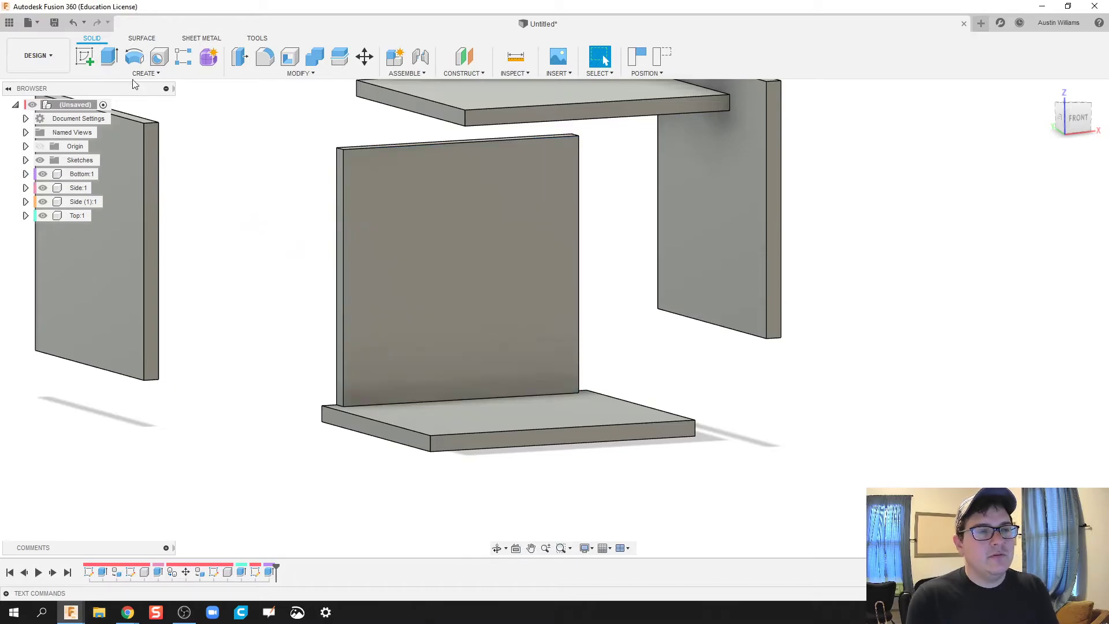
left_click(130, 76)
left_click(129, 88)
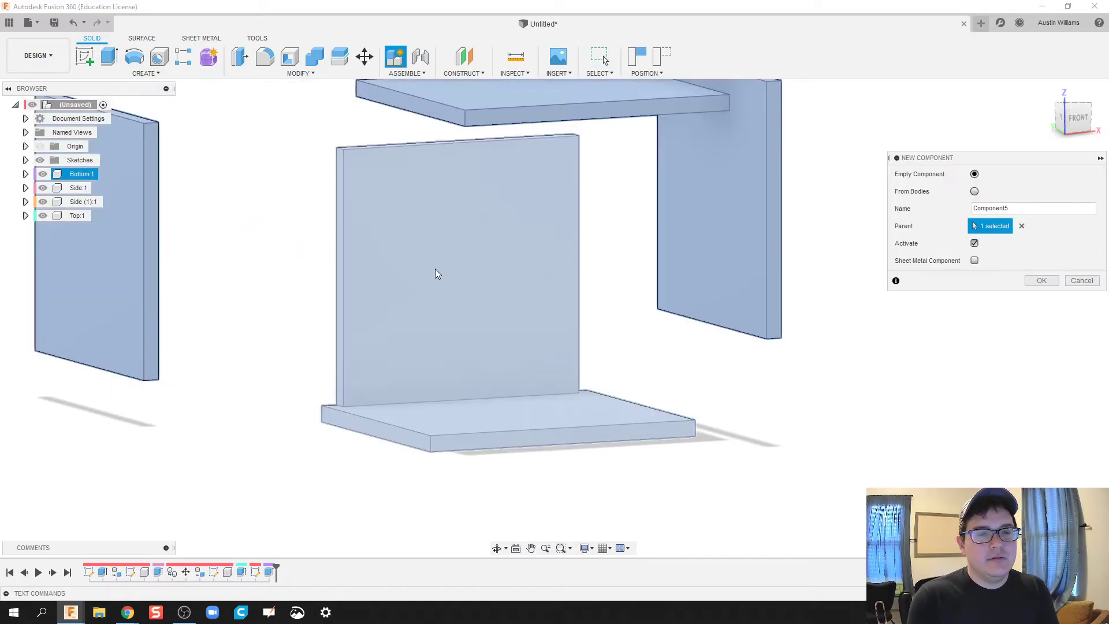
left_click(974, 191)
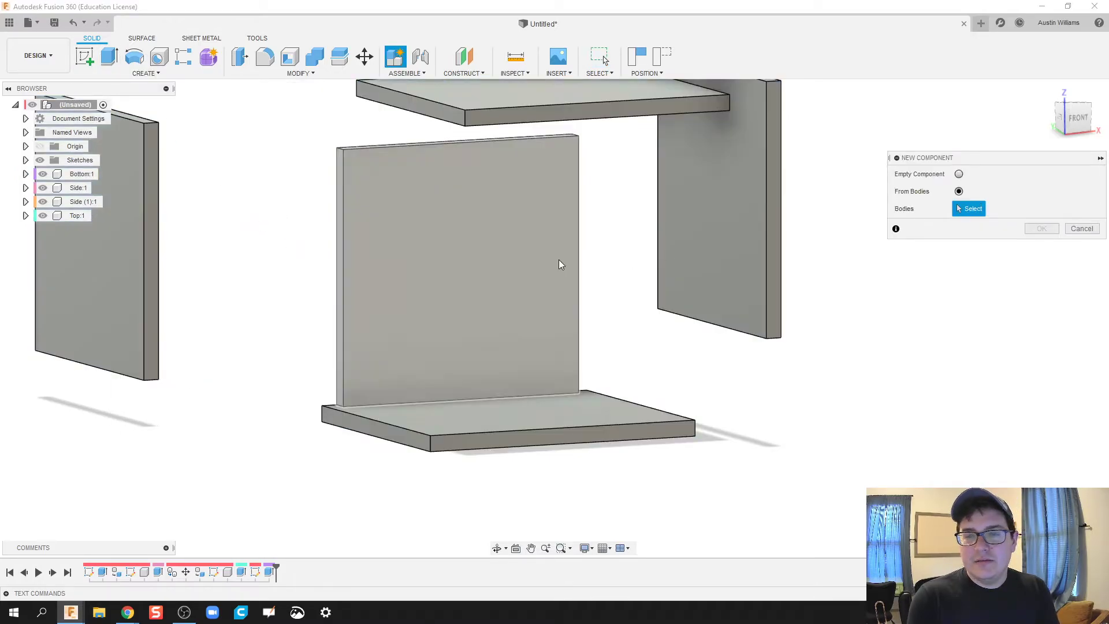
left_click(508, 262)
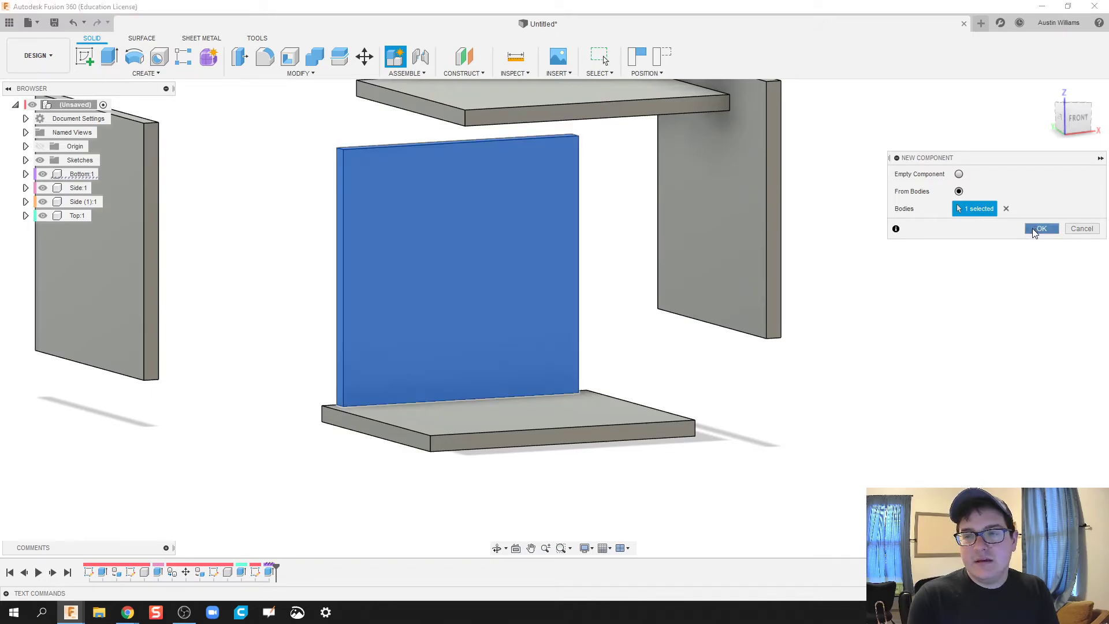
left_click(1040, 228)
Lift the new back panel component off the bottom board and select it.
middle_click_drag(271, 507, 332, 511)
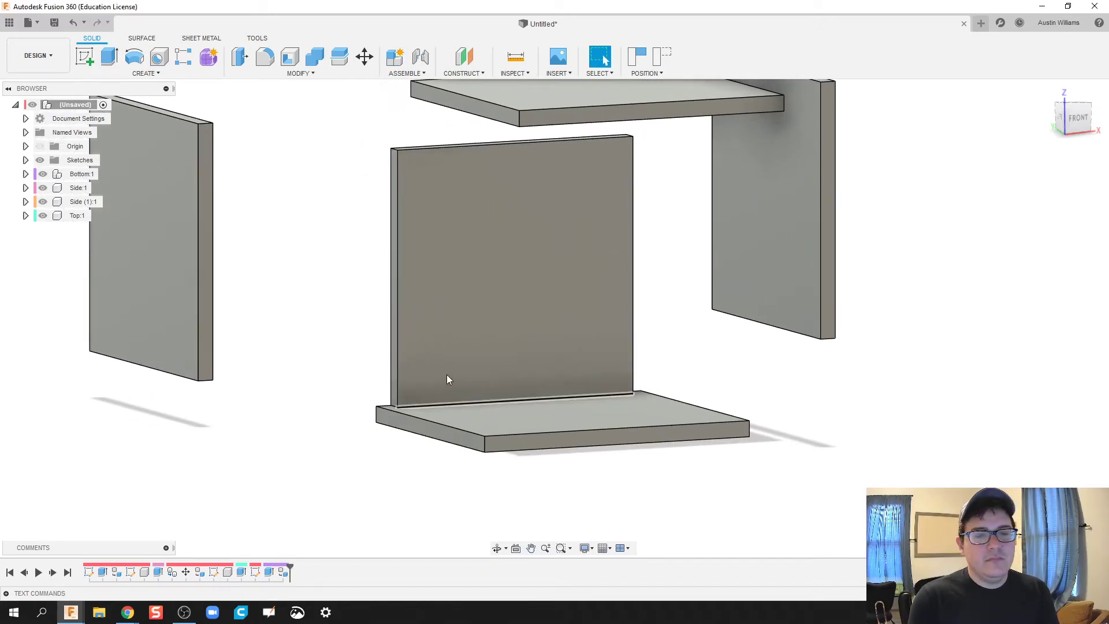
left_click_drag(406, 341, 391, 341)
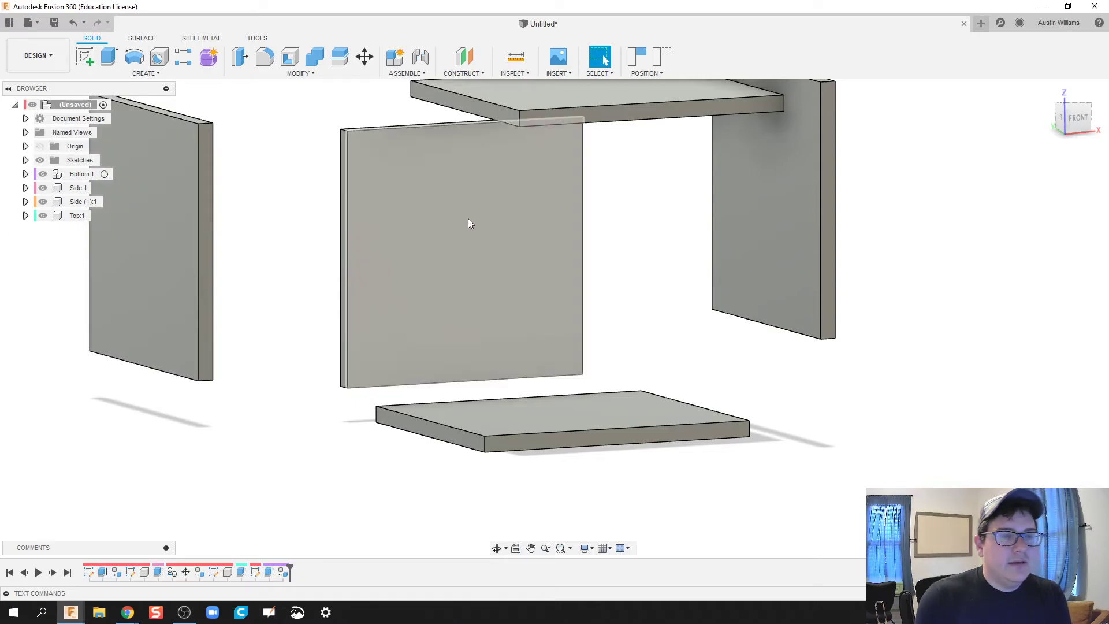
left_click(469, 225)
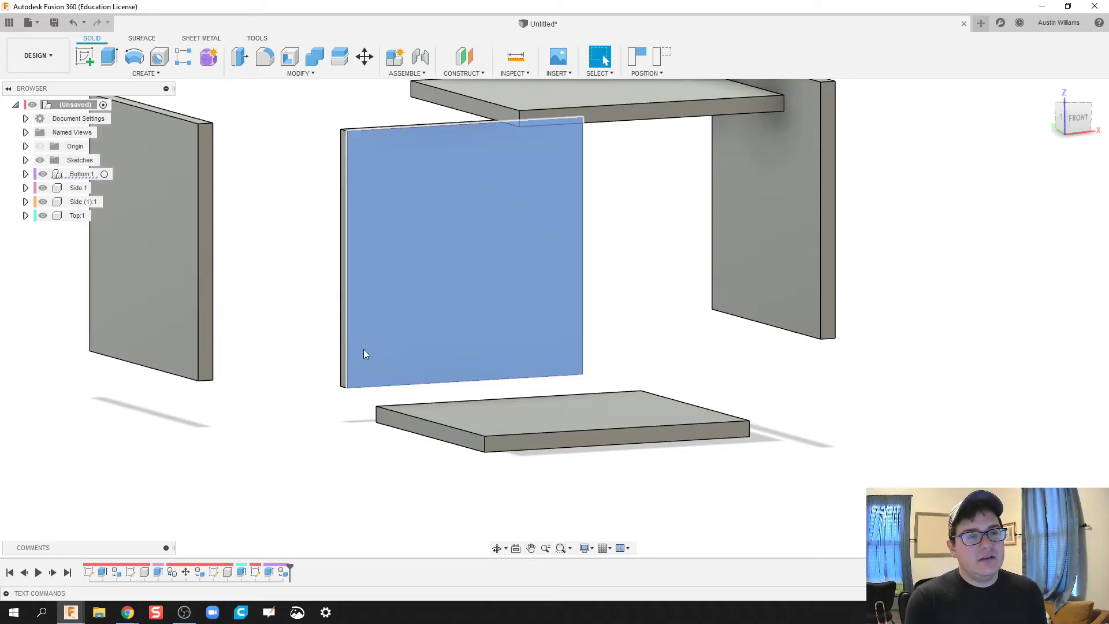
left_click(342, 274)
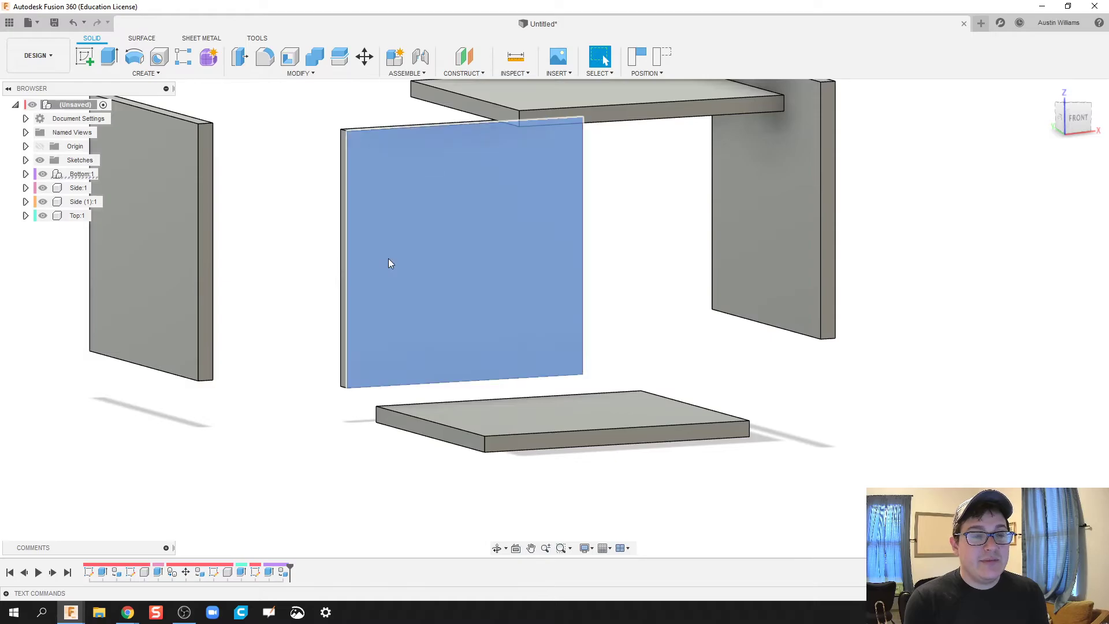
Rename Component5:1 inside Bottom:1 to Back.
left_click(25, 174)
left_click(95, 216)
left_click(92, 218)
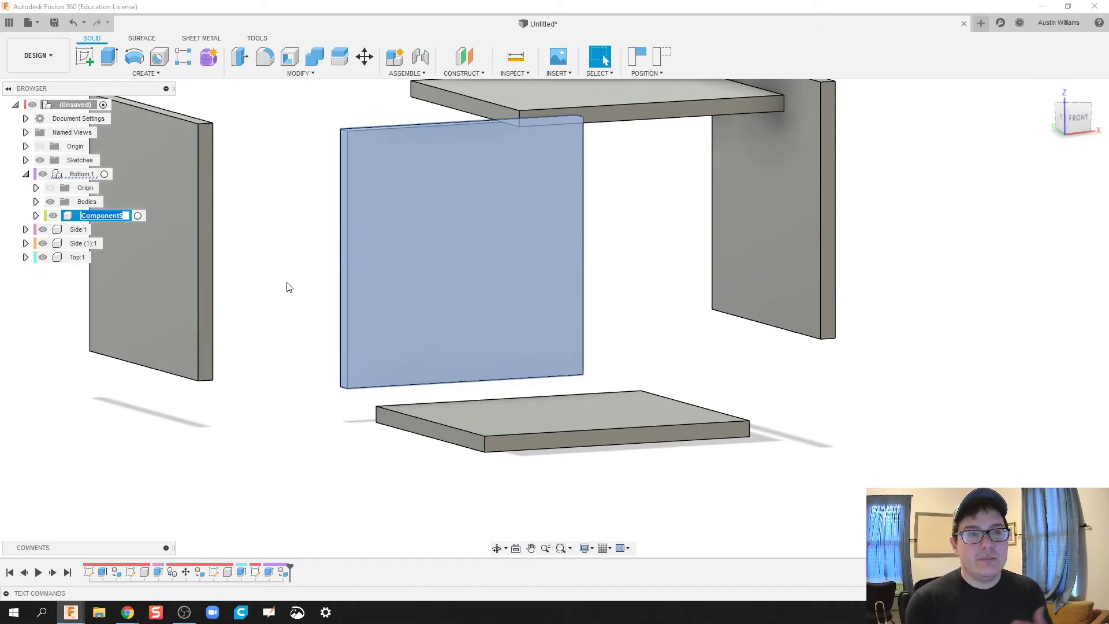
type("Back")
key("Return")
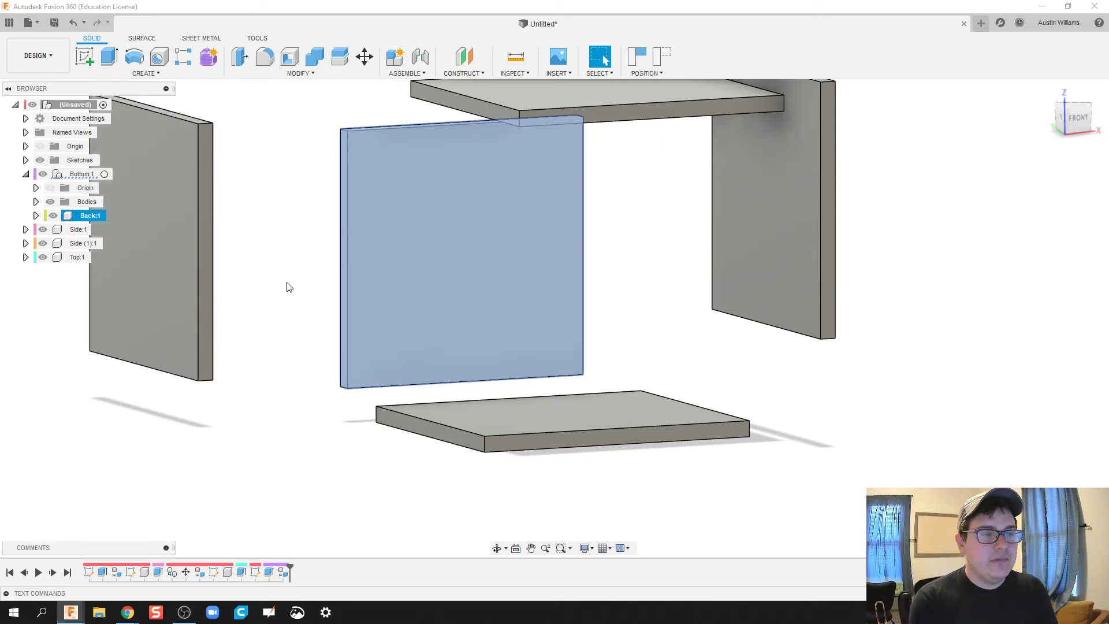
left_click(290, 284)
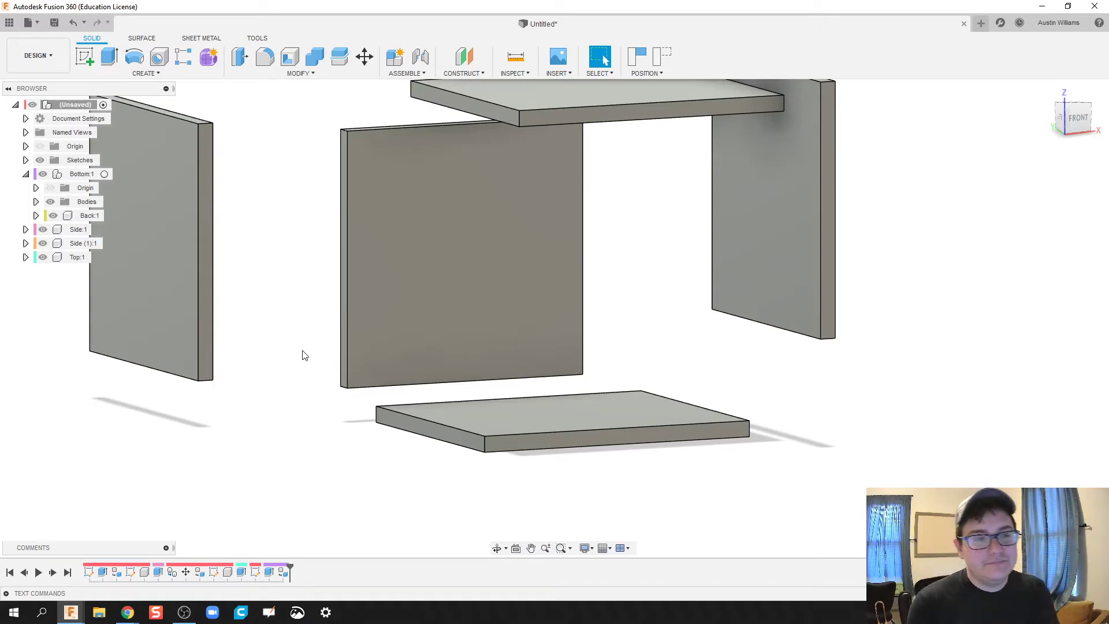
Revert the panels to their assembled positions, then undo the revert.
middle_click_drag(495, 123, 506, 143)
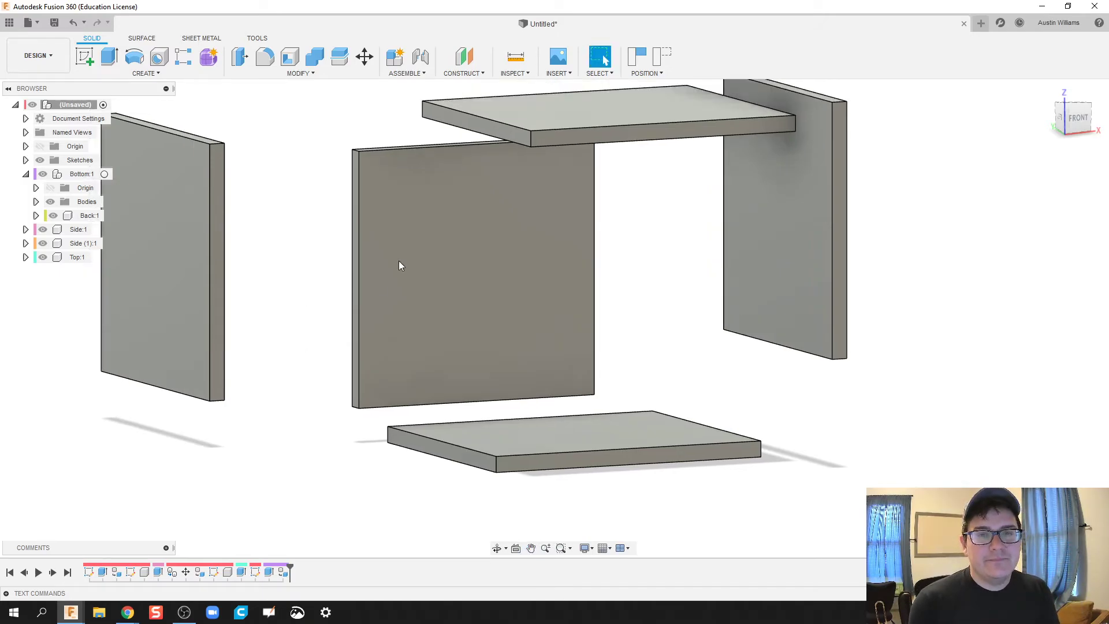
left_click(662, 56)
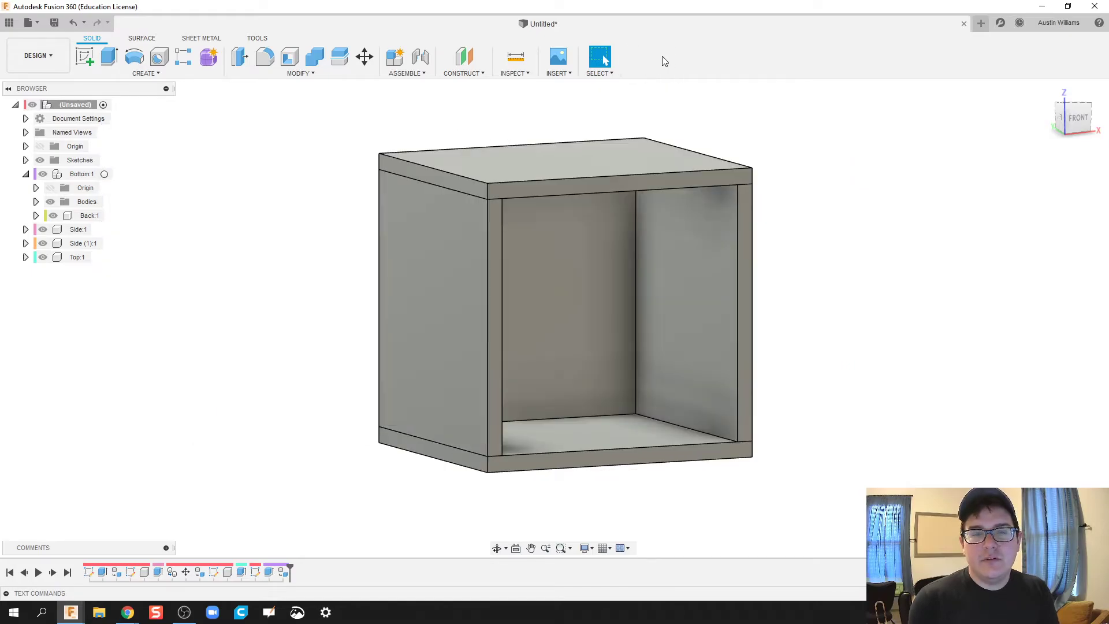
middle_click_drag(837, 337, 771, 360, "shift")
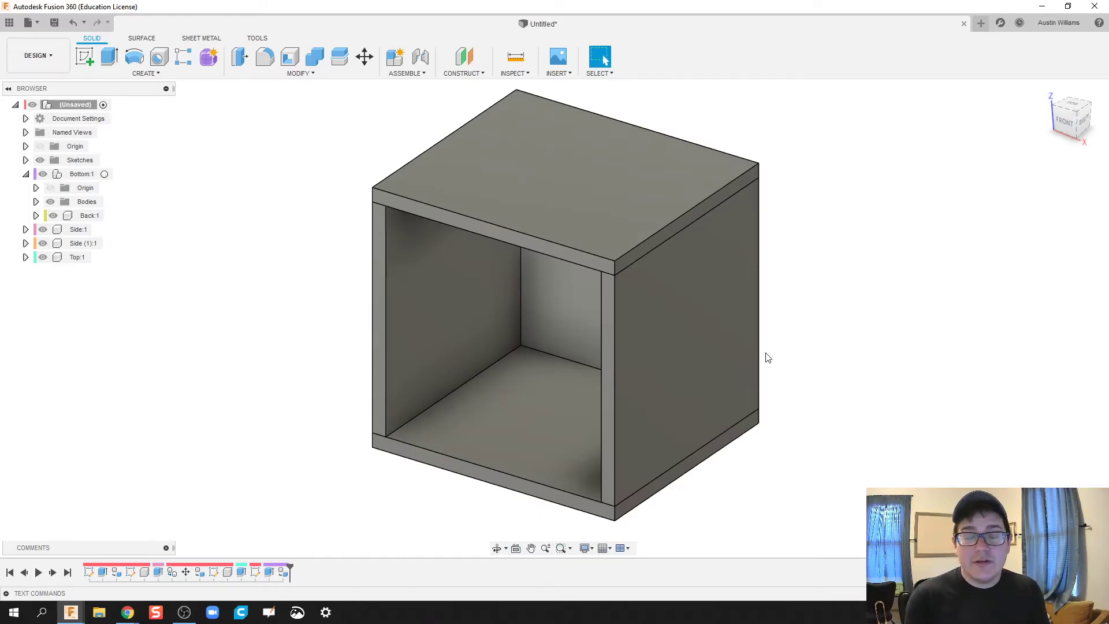
scroll(472, 362, "down", 3)
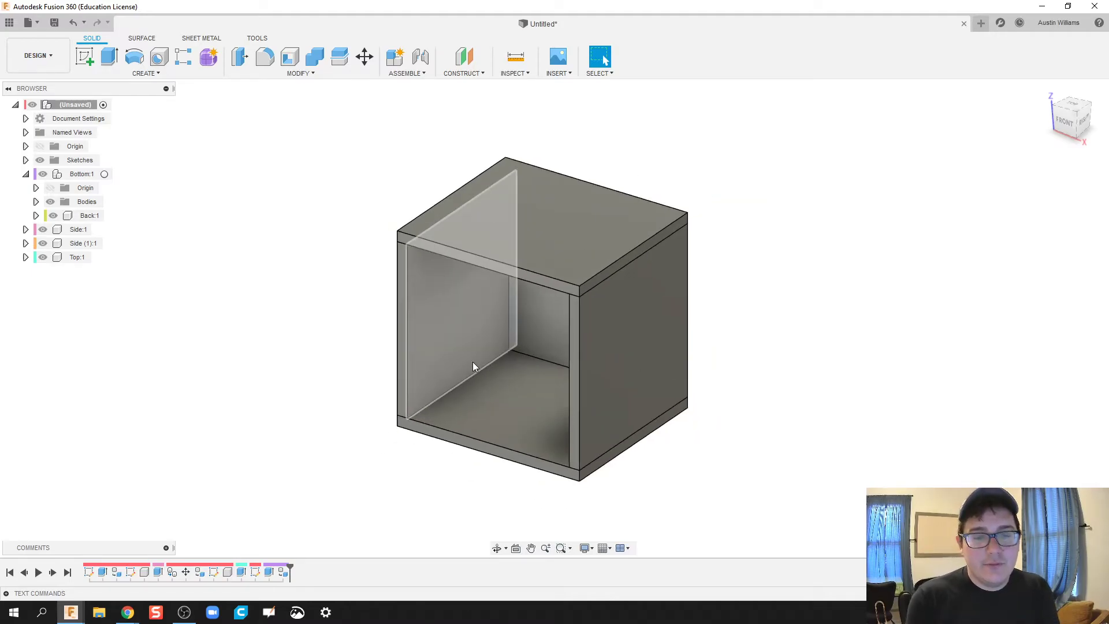
key("ctrl+z")
Undo once more, then start a Joint and continue past the moved-components prompt.
key("ctrl+z")
key("ctrl+z")
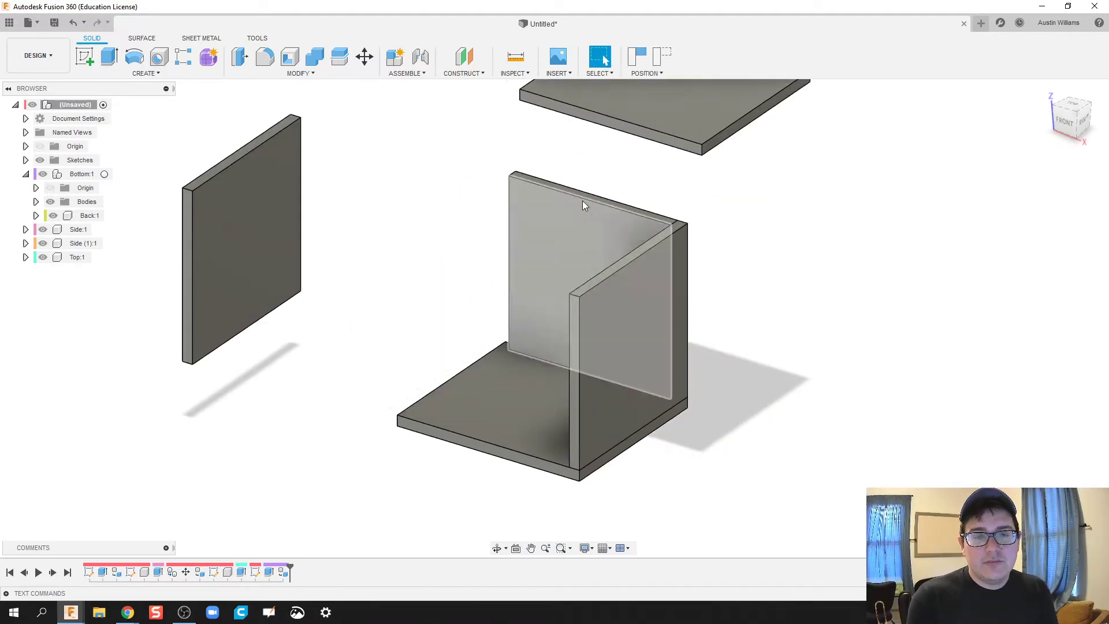
key("ctrl+z")
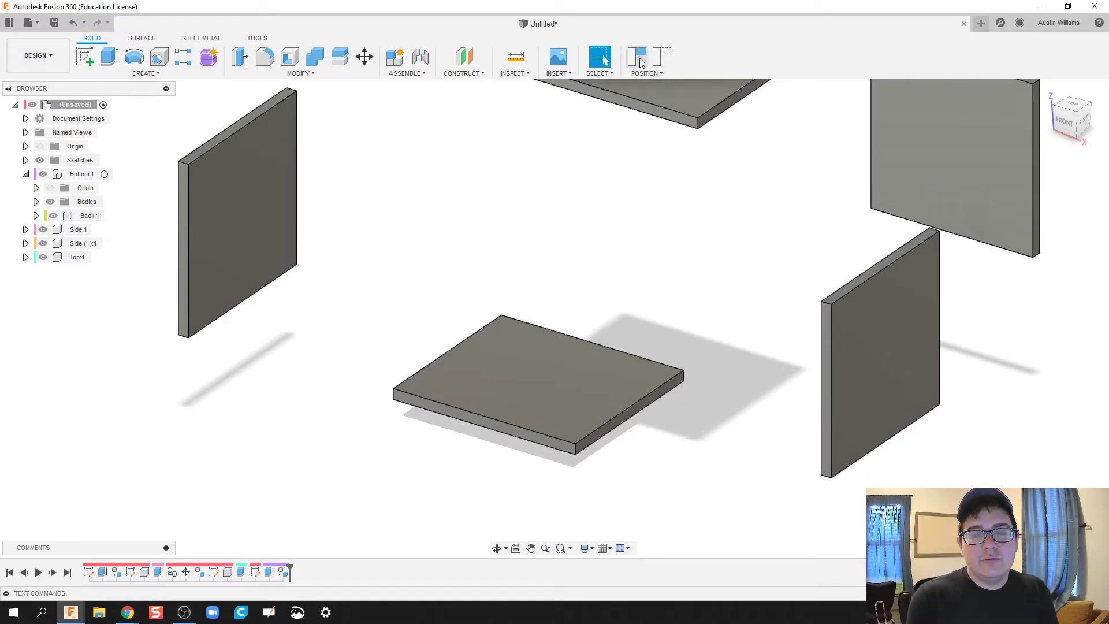
left_click(432, 60)
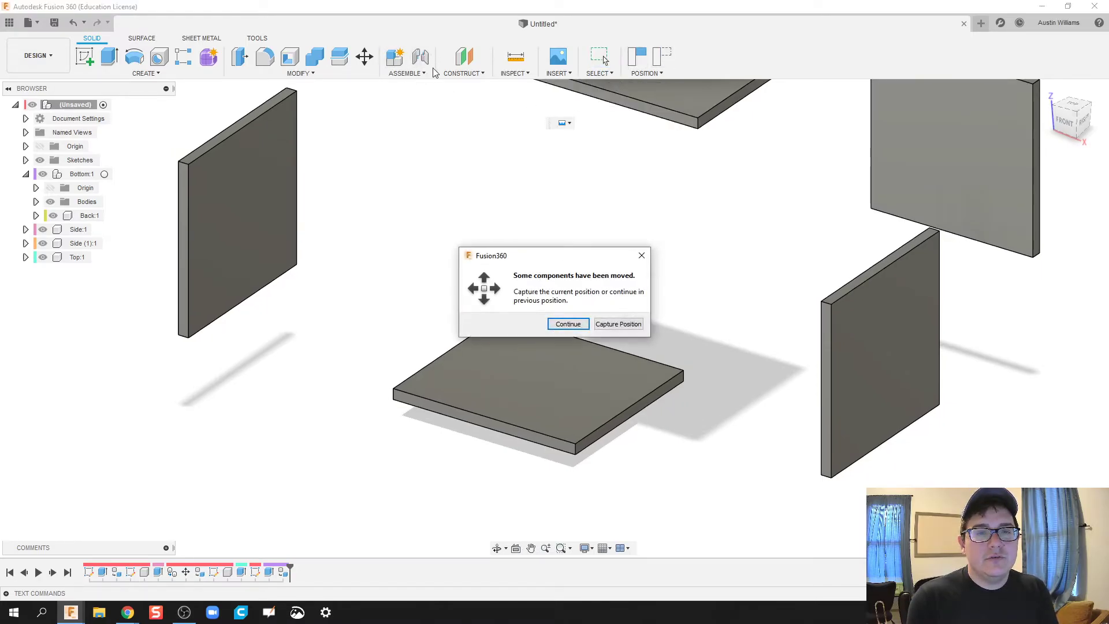
left_click(568, 325)
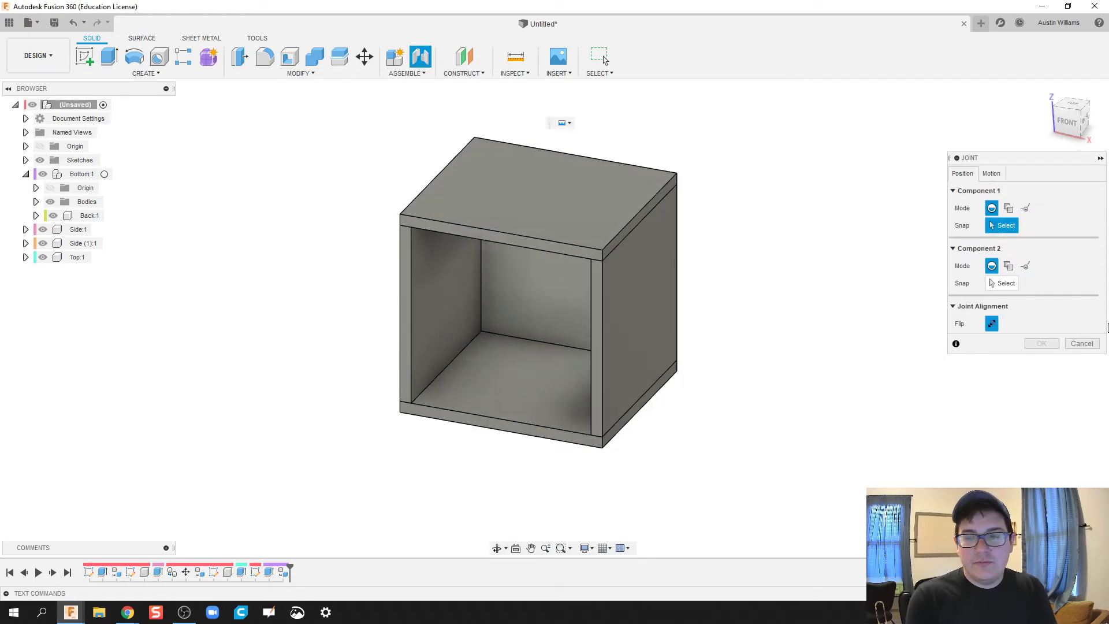
Cancel the Joint and ground the Bottom:1 component from the browser.
left_click(1082, 343)
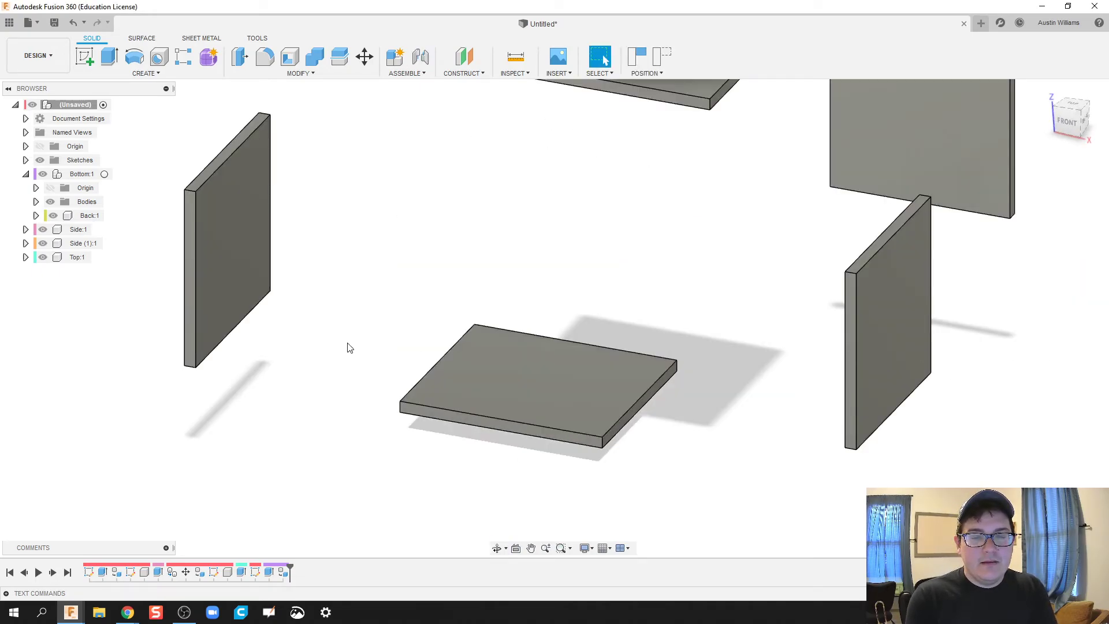
middle_click_drag(337, 320, 382, 318)
scroll(572, 398, "up", 2)
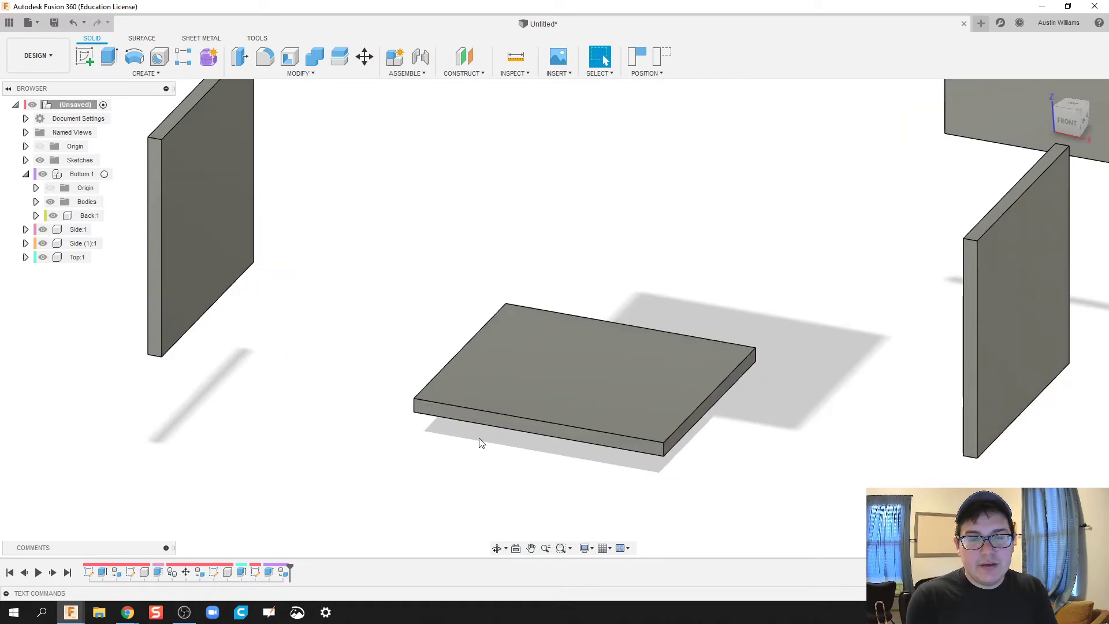
left_click(26, 174)
left_click(25, 174)
left_click(26, 174)
right_click(57, 175)
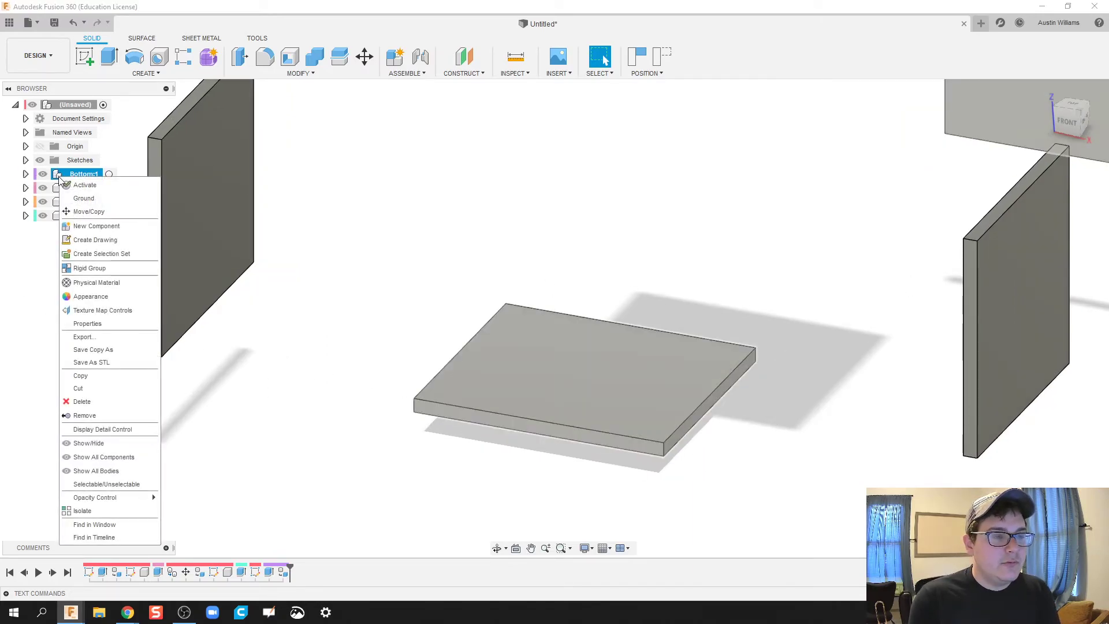
left_click(85, 199)
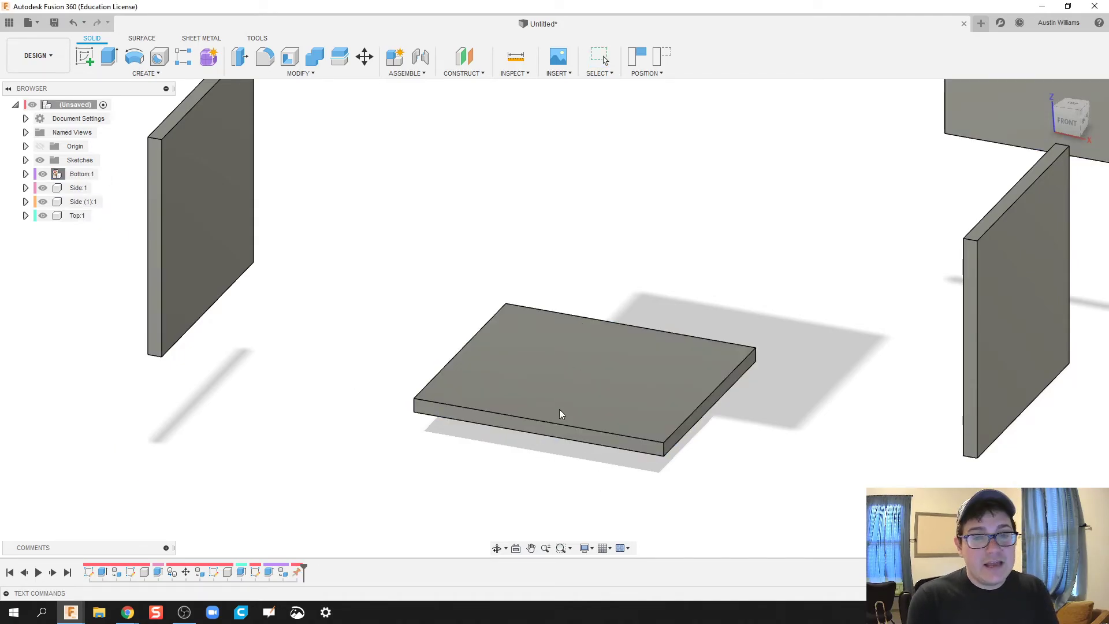
key("Escape")
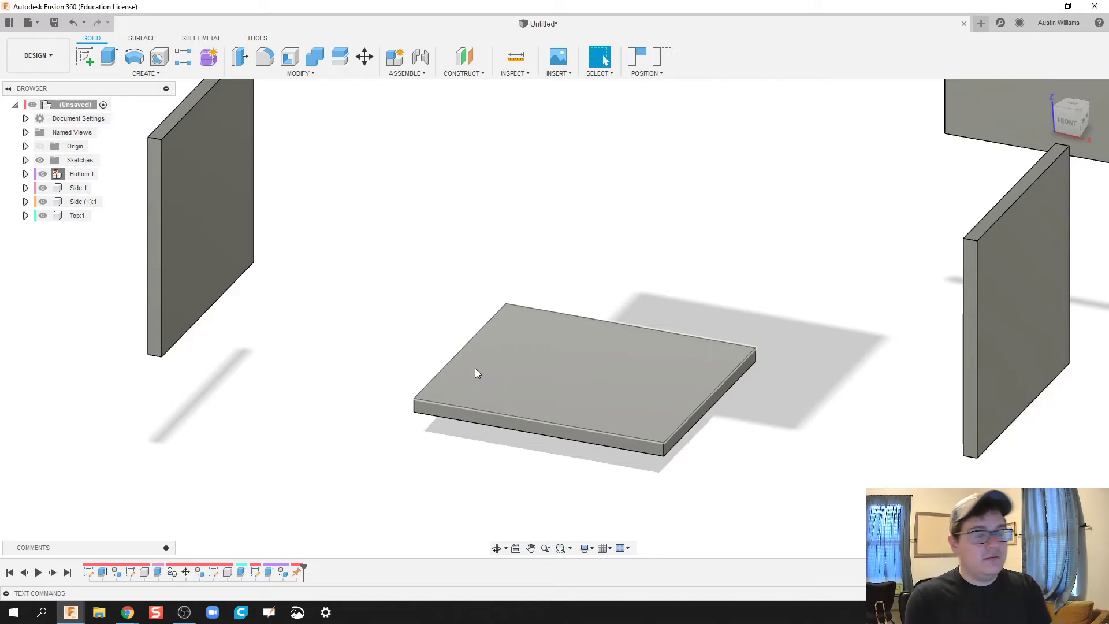
scroll(475, 370, "down", 4)
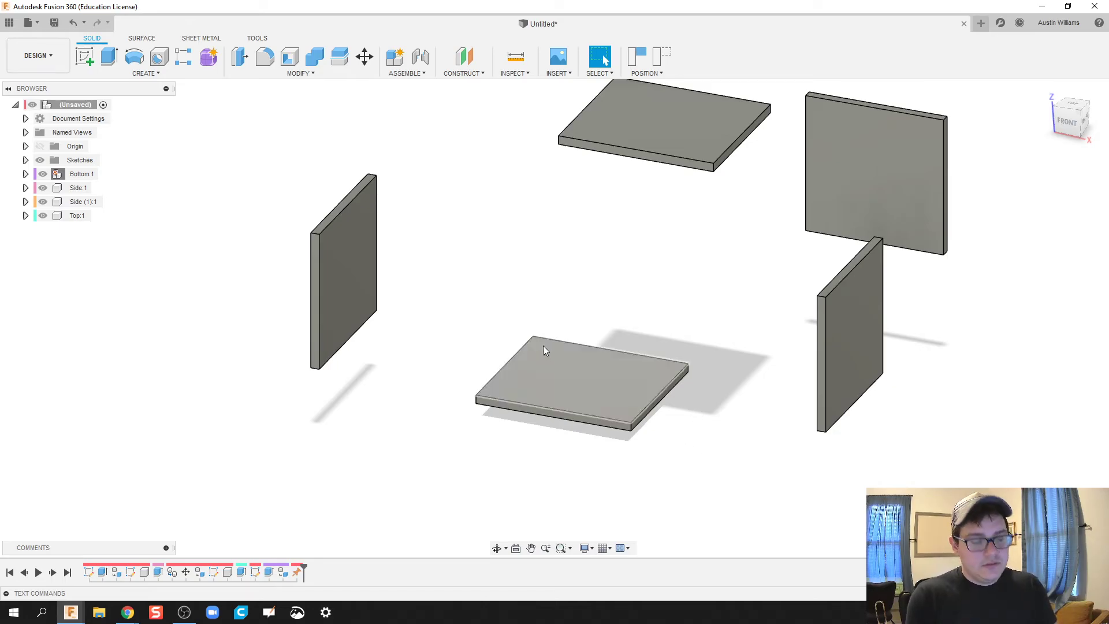
Joint the Side panel's bottom edge to the matching edge of the Bottom board.
key("j")
left_click(567, 322)
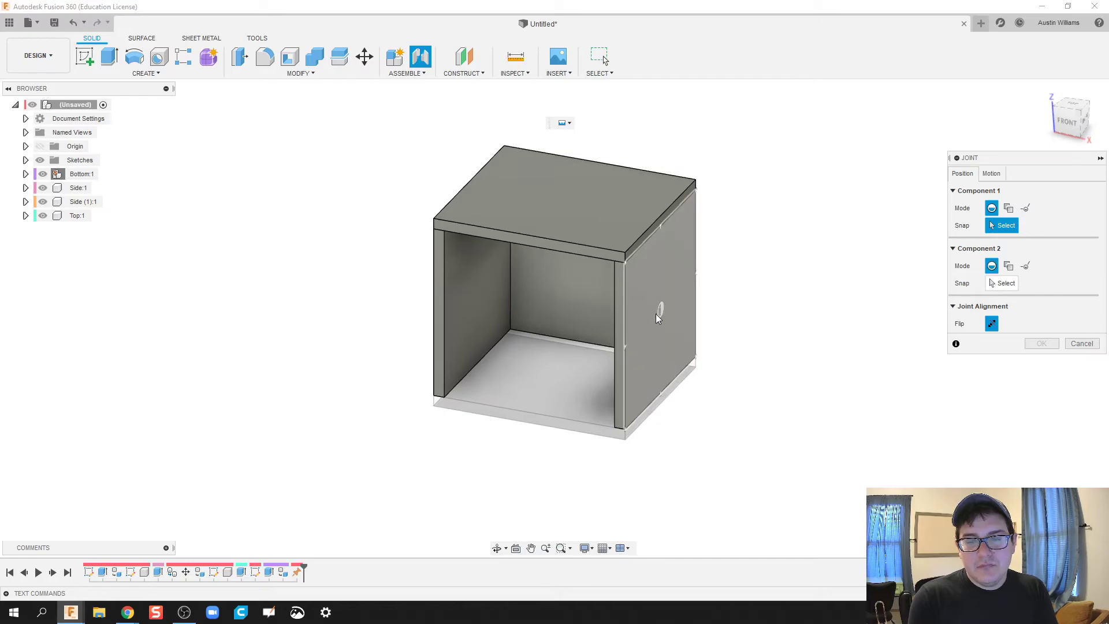
scroll(665, 364, "up", 3)
scroll(670, 377, "up", 1)
left_click(658, 411)
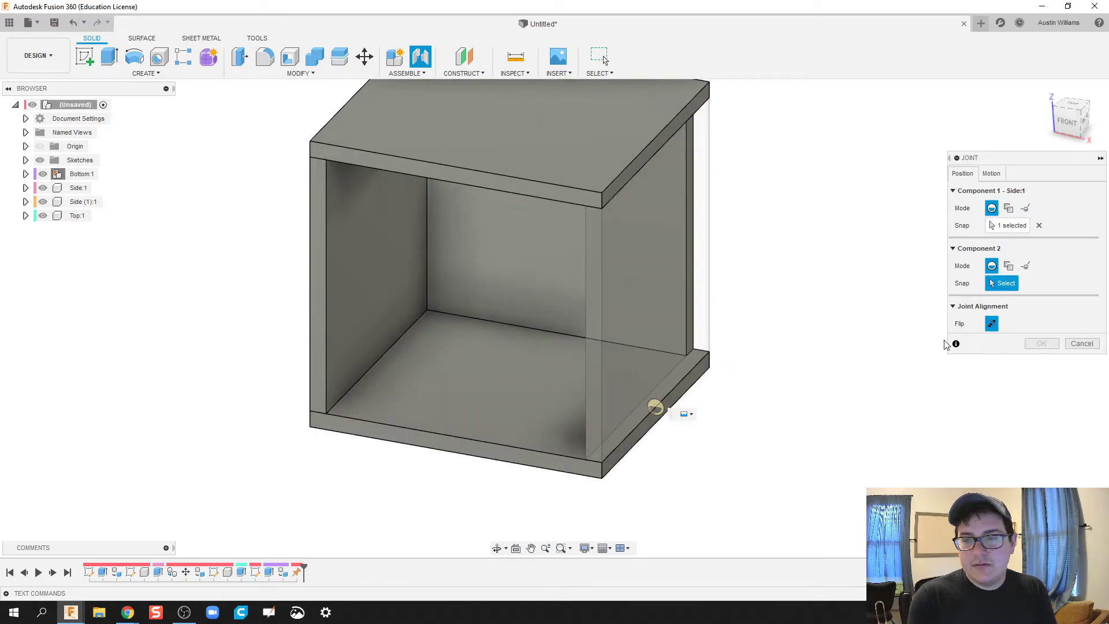
left_click(991, 173)
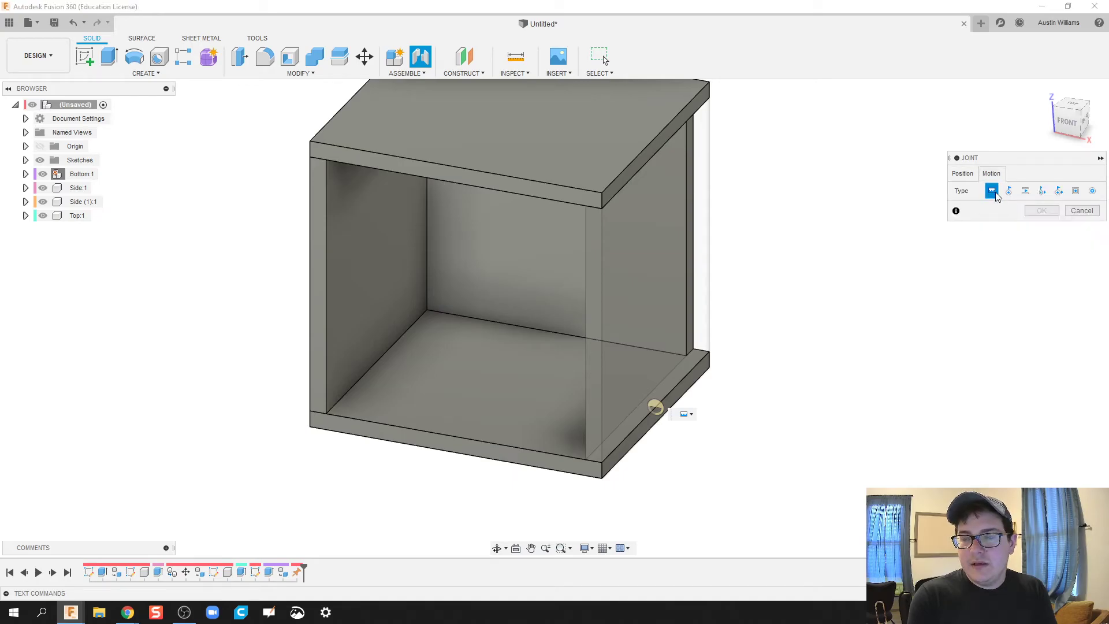
left_click(962, 173)
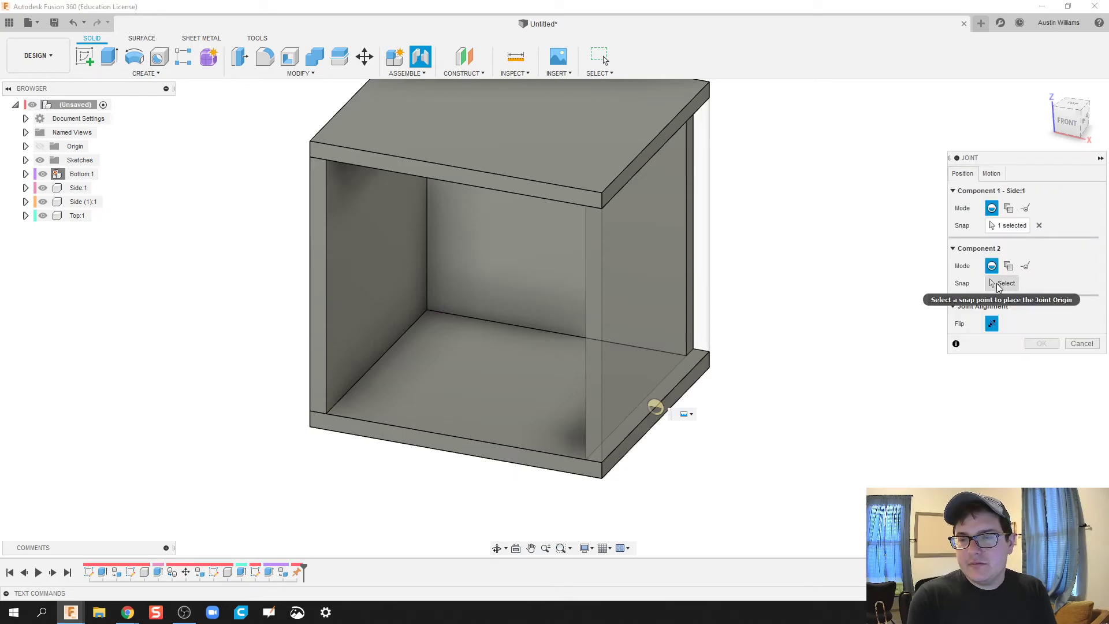
left_click(663, 409)
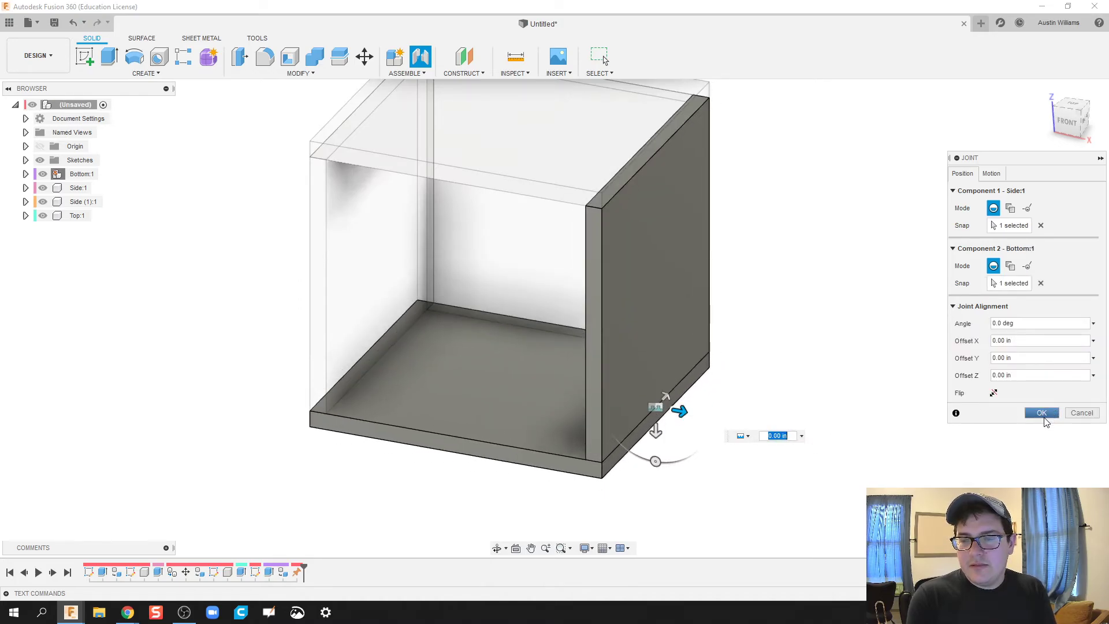
left_click(1041, 413)
Pull the left side panel out of the box to show it is not yet jointed.
middle_click_drag(815, 457, 641, 338, "shift")
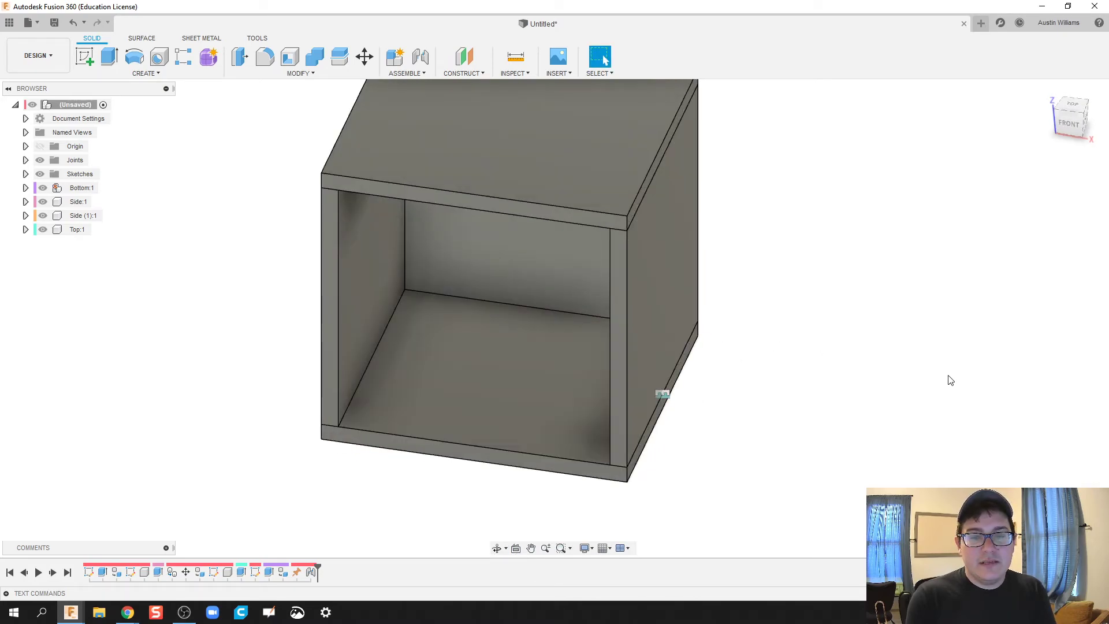
scroll(759, 471, "down", 2)
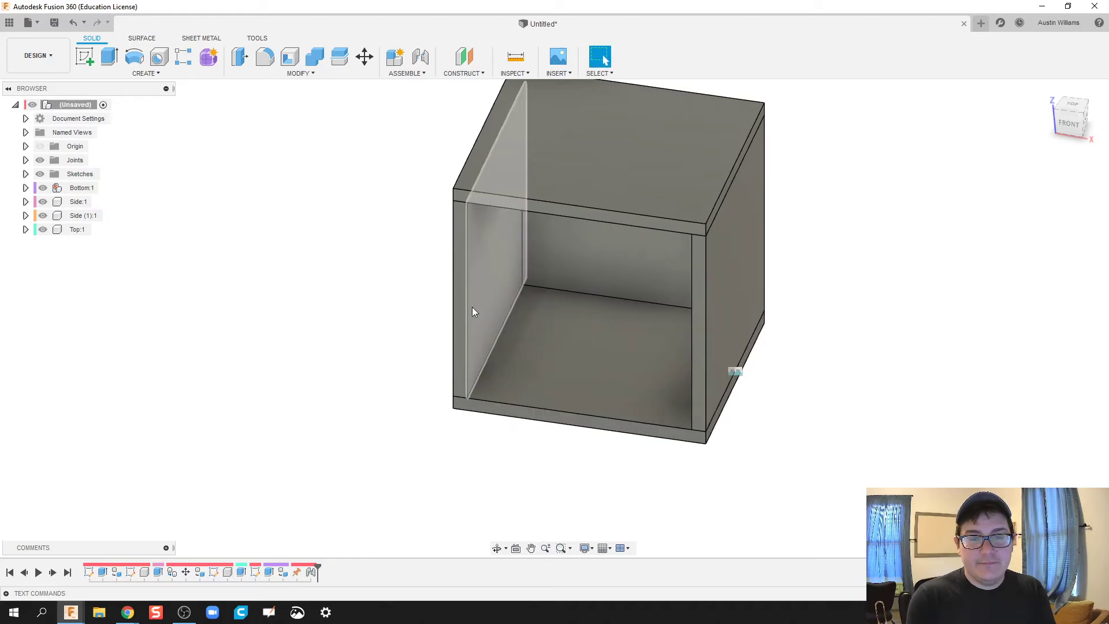
left_click_drag(484, 312, 356, 330)
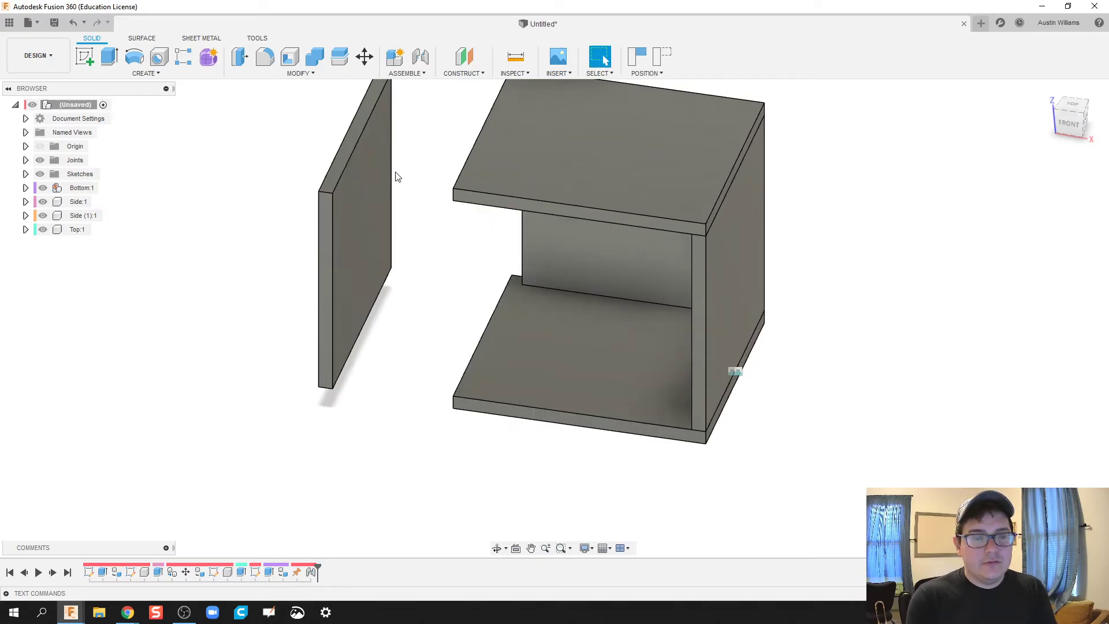
Joint the Side (1) panel's edge to the matching Bottom panel edge.
key("j")
left_click(567, 324)
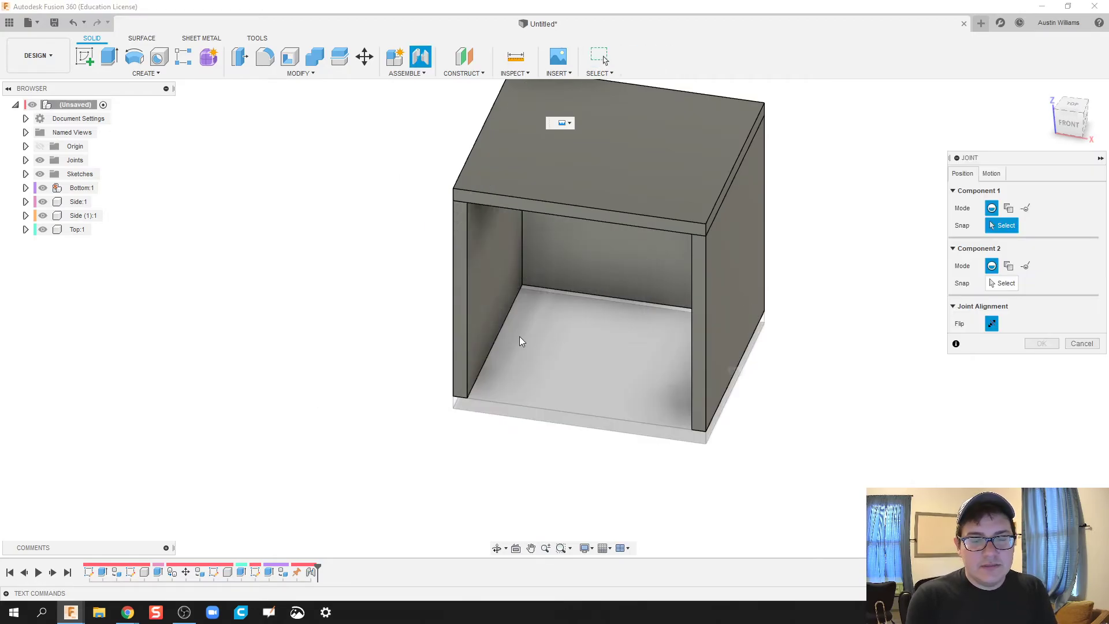
middle_click_drag(401, 362, 547, 420, "shift")
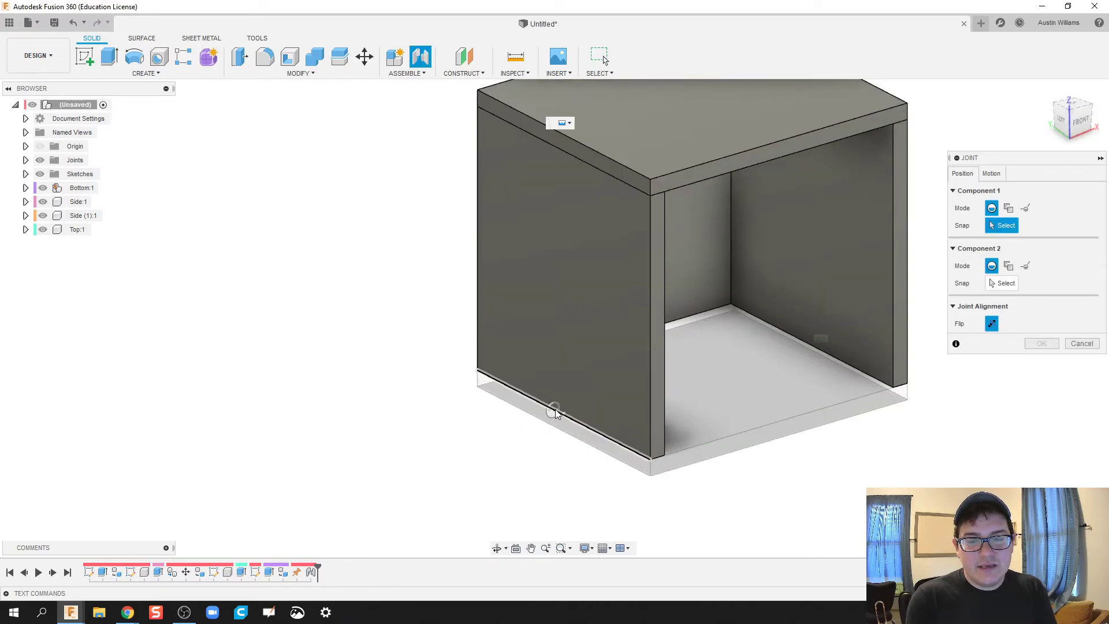
left_click(563, 418)
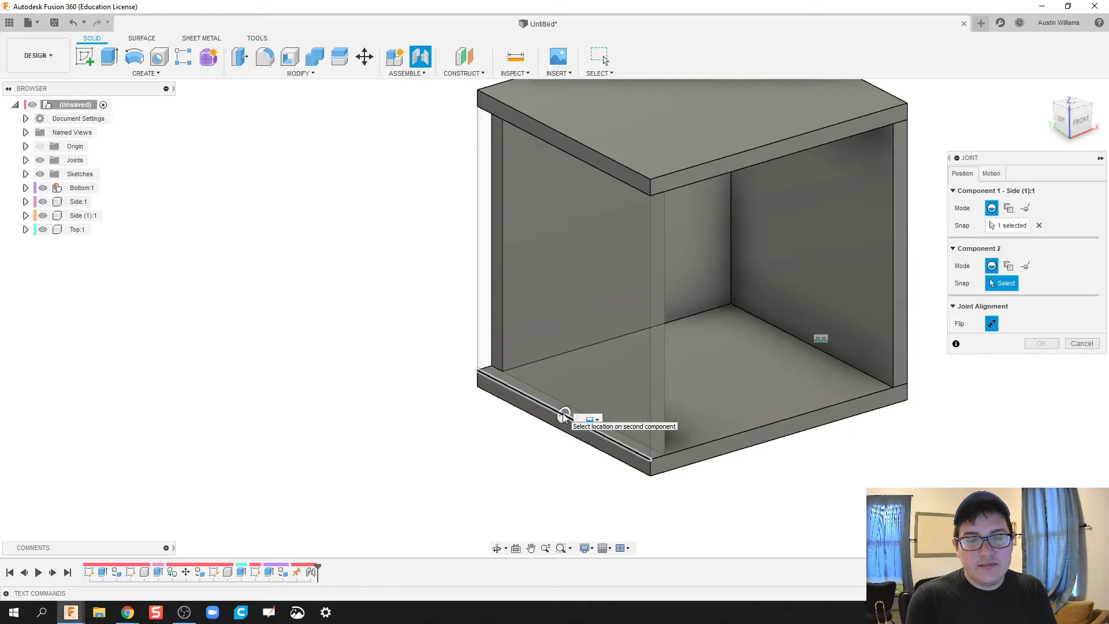
left_click(564, 417)
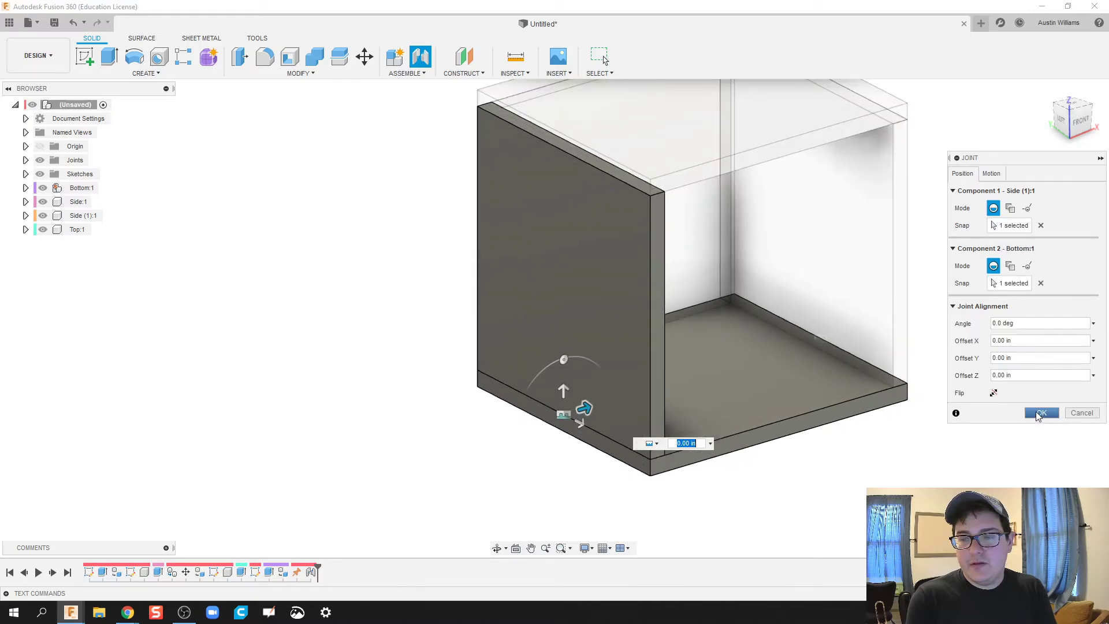
left_click(1039, 412)
middle_click_drag(976, 476, 866, 497, "shift")
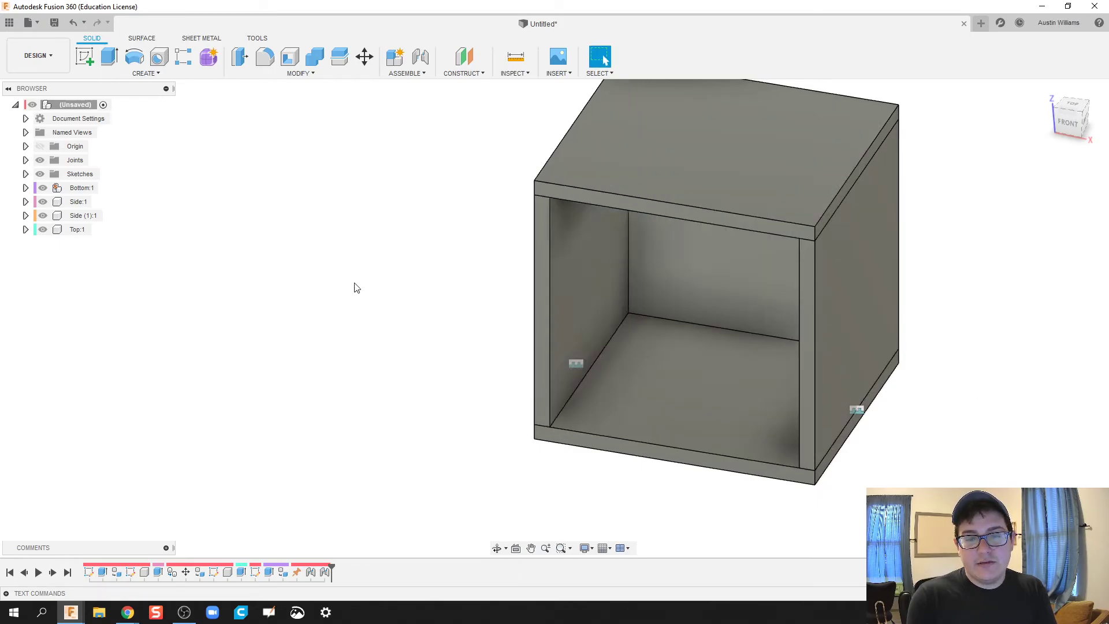
Drag the back panel out of the box, then undo Revert so the panels stay apart.
left_click_drag(722, 277, 717, 191)
scroll(485, 379, "down", 3)
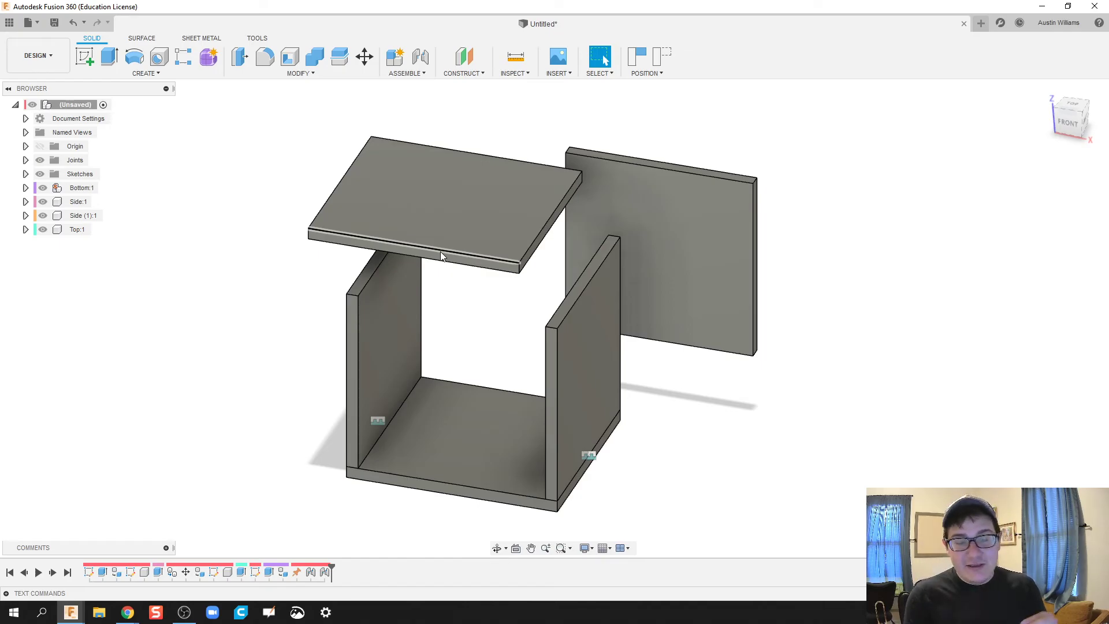
left_click(663, 57)
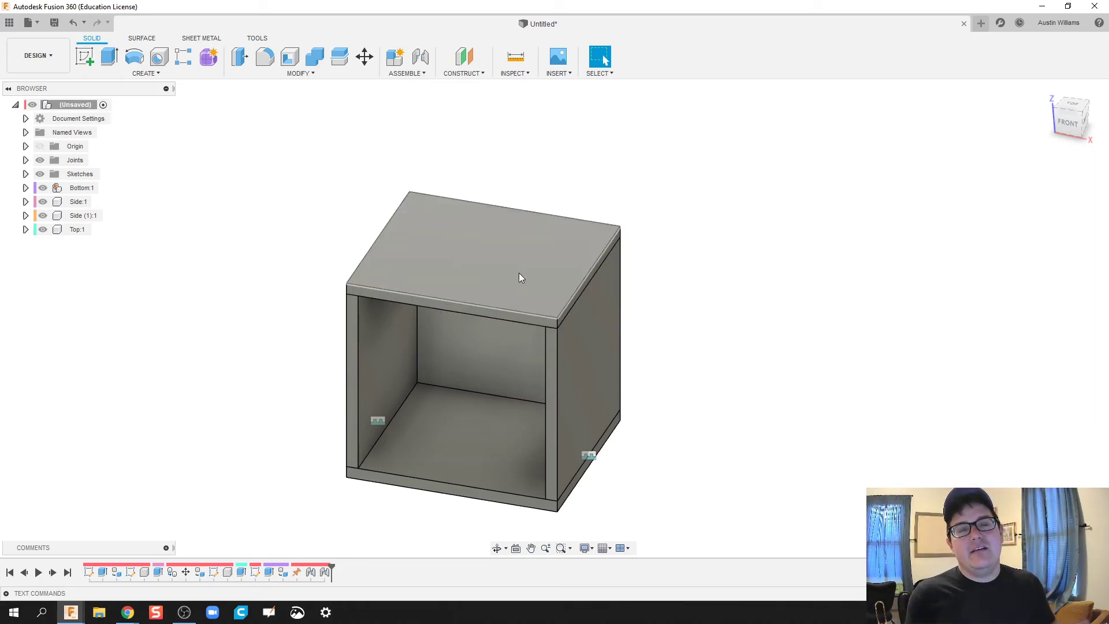
key("ctrl+z")
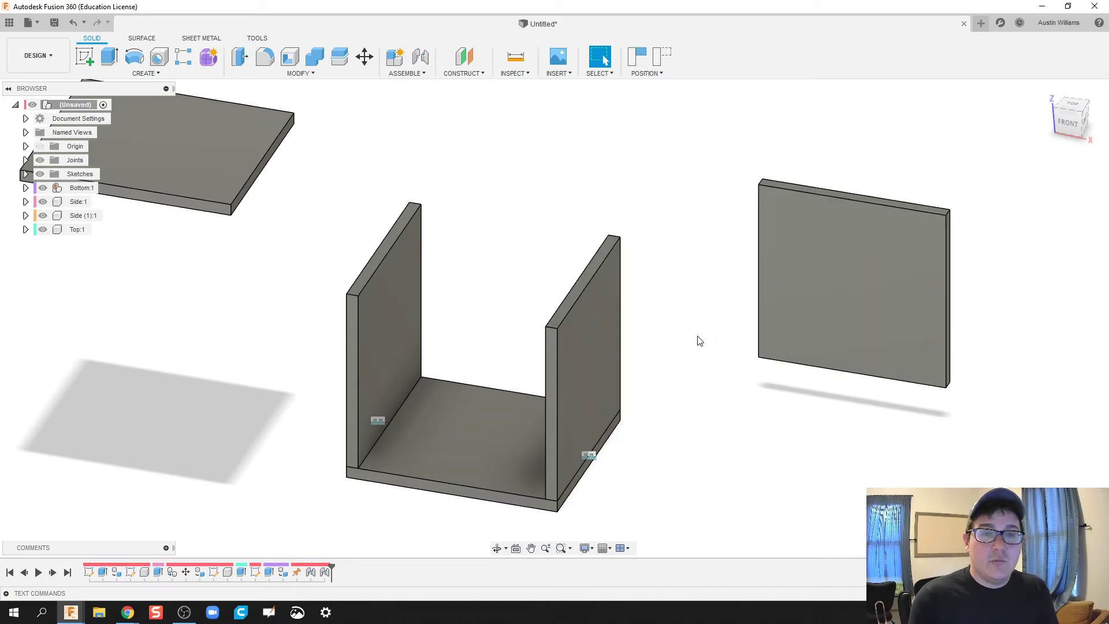
Rigidly joint the back panel's lower edge to the bottom panel's rear edge.
key("j")
left_click(568, 324)
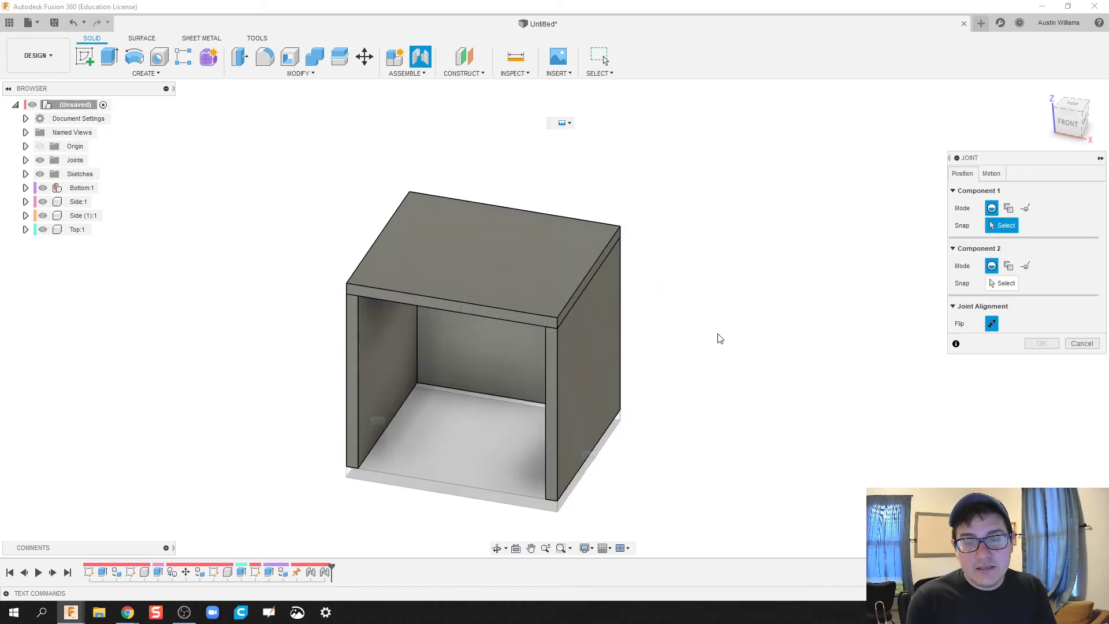
middle_click_drag(779, 319, 617, 295, "shift")
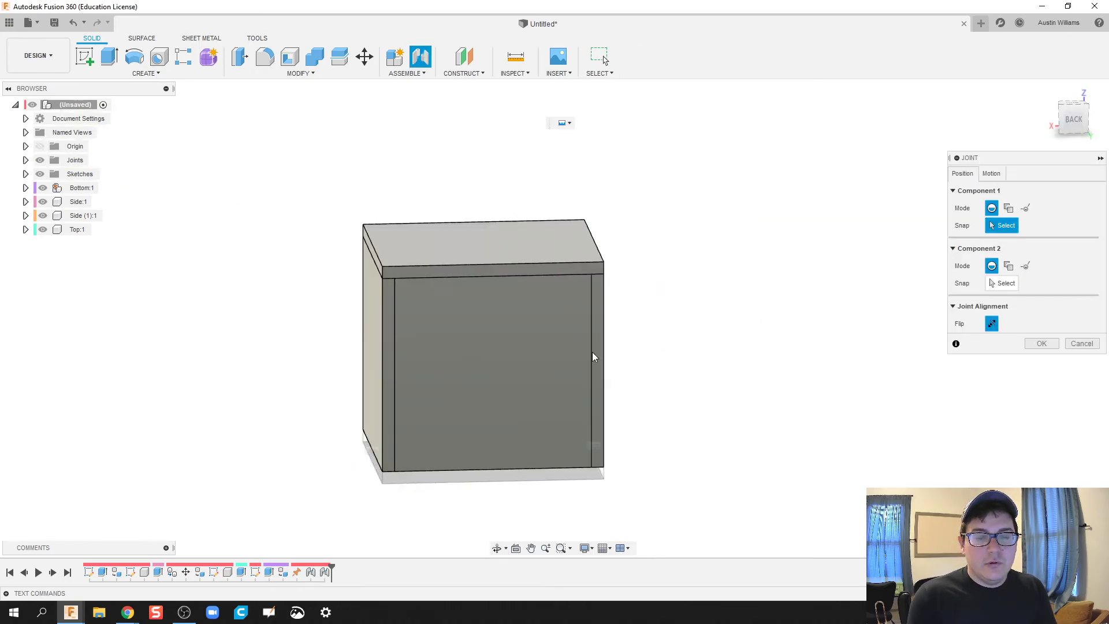
middle_click_drag(483, 516, 615, 453, "shift")
left_click(615, 446)
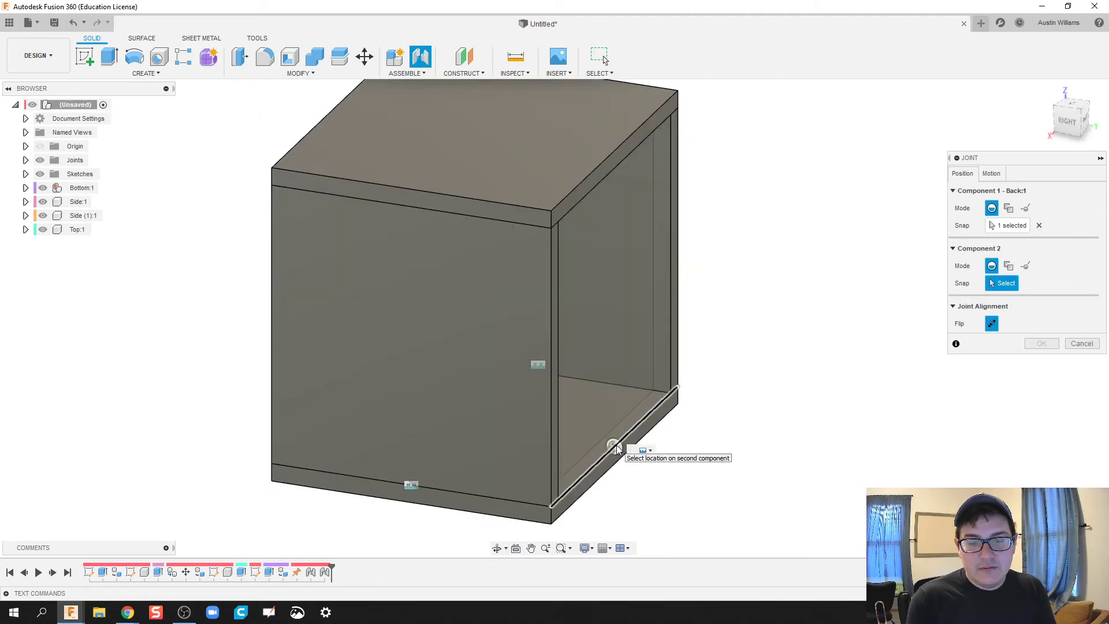
left_click(615, 448)
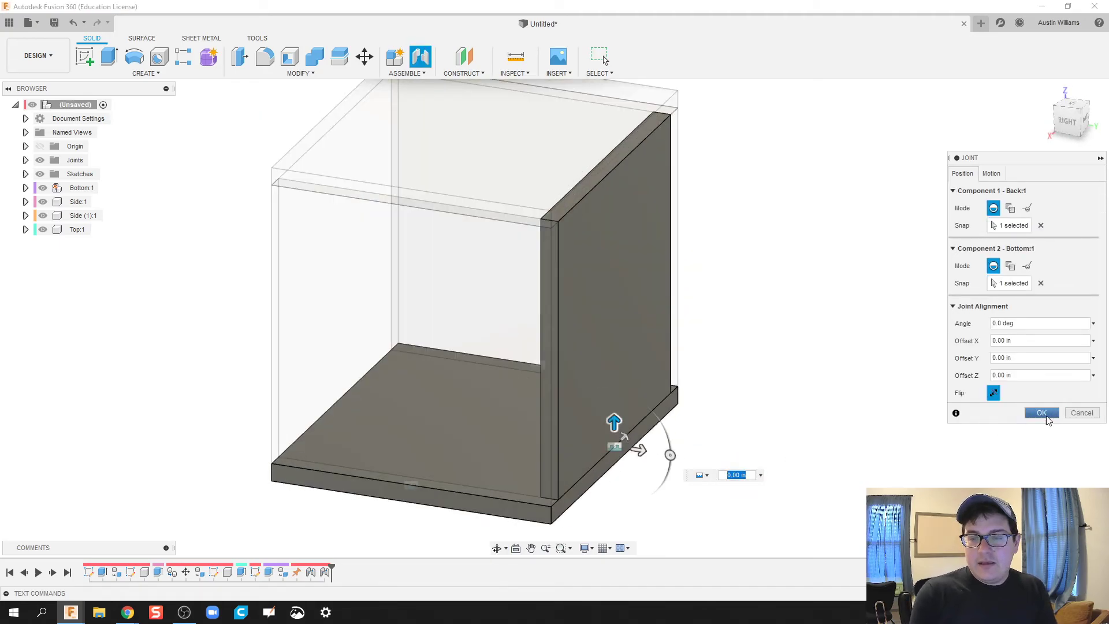
left_click(1042, 413)
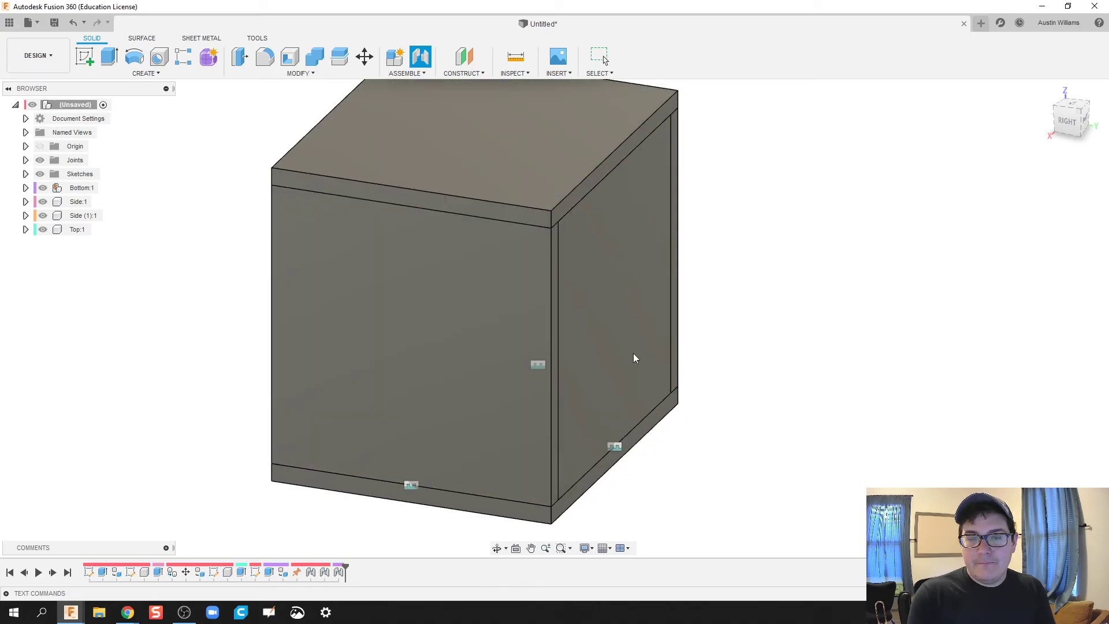
middle_click_drag(883, 423, 710, 341, "shift")
key("Escape")
scroll(733, 399, "down", 2)
Joint the top panel's edge to the back panel's top edge.
key("j")
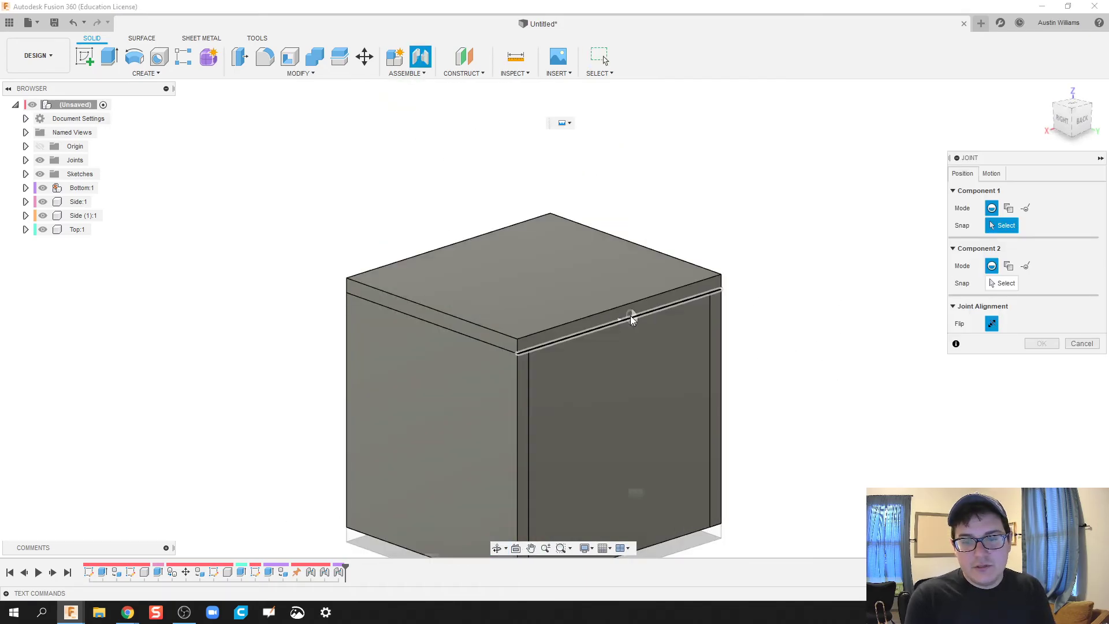
left_click(618, 321)
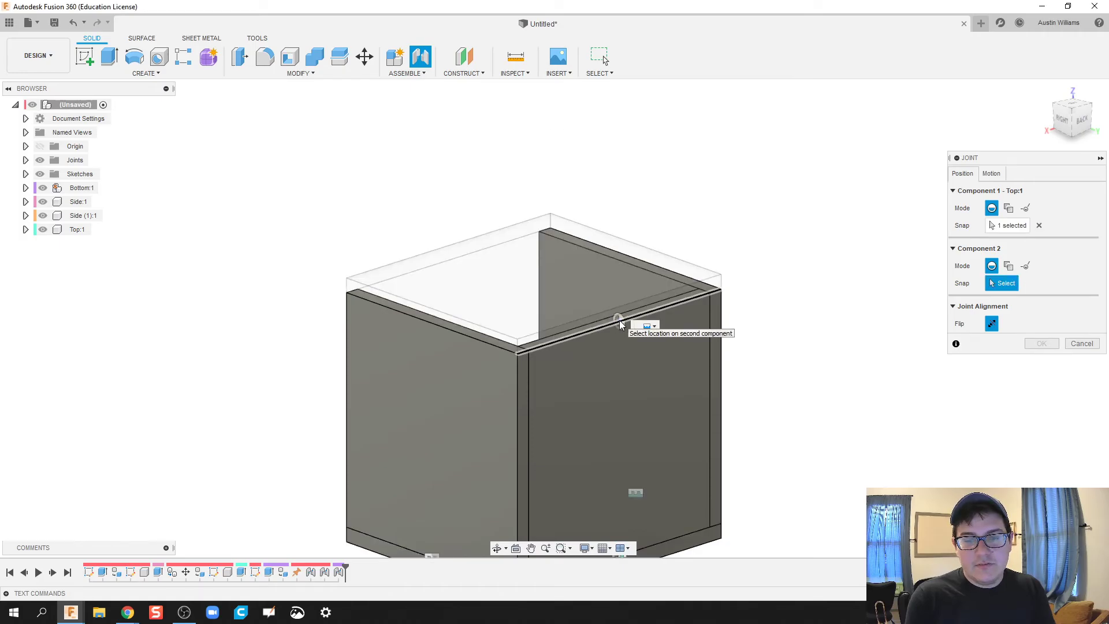
left_click(619, 322)
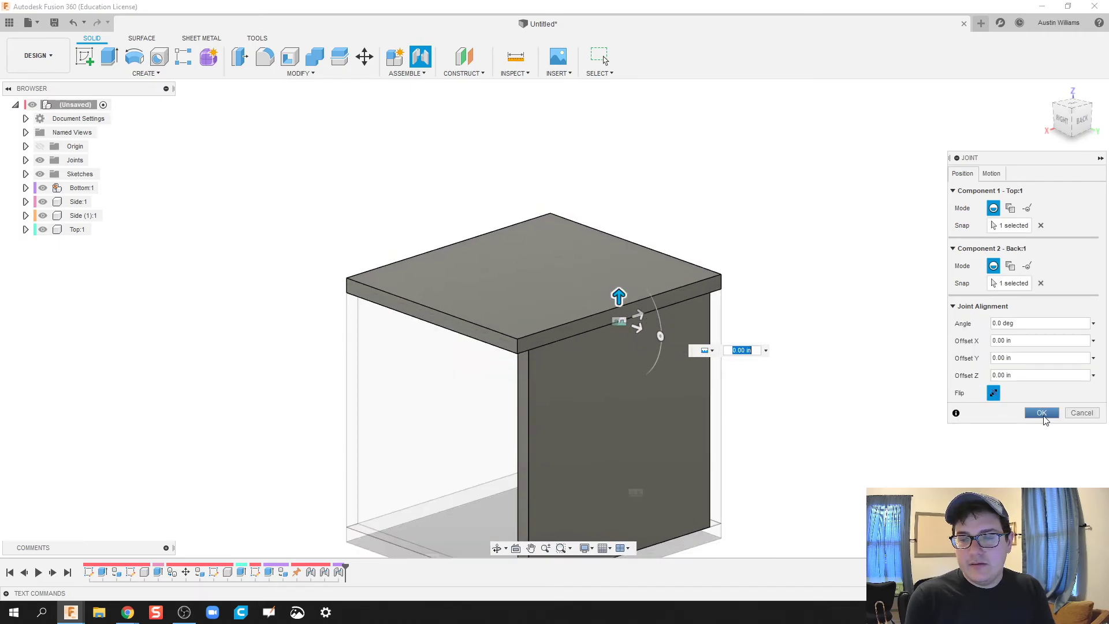
left_click(1041, 412)
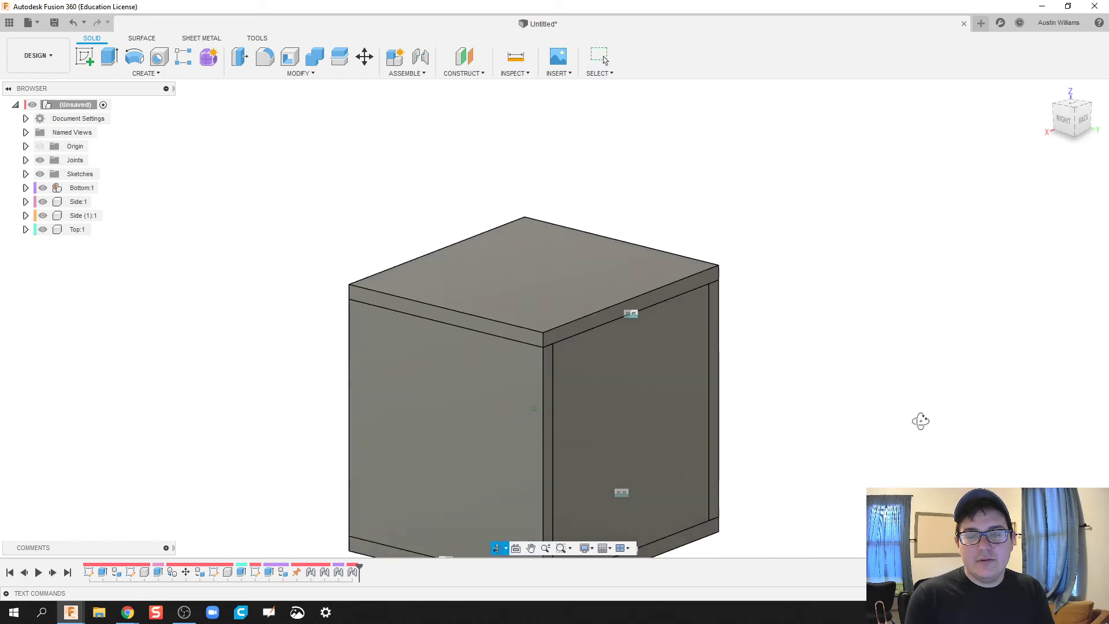
Drag the back panel to test the joints and recentre the box in view.
middle_click_drag(921, 421, 722, 273, "shift")
left_click_drag(704, 353, 630, 352)
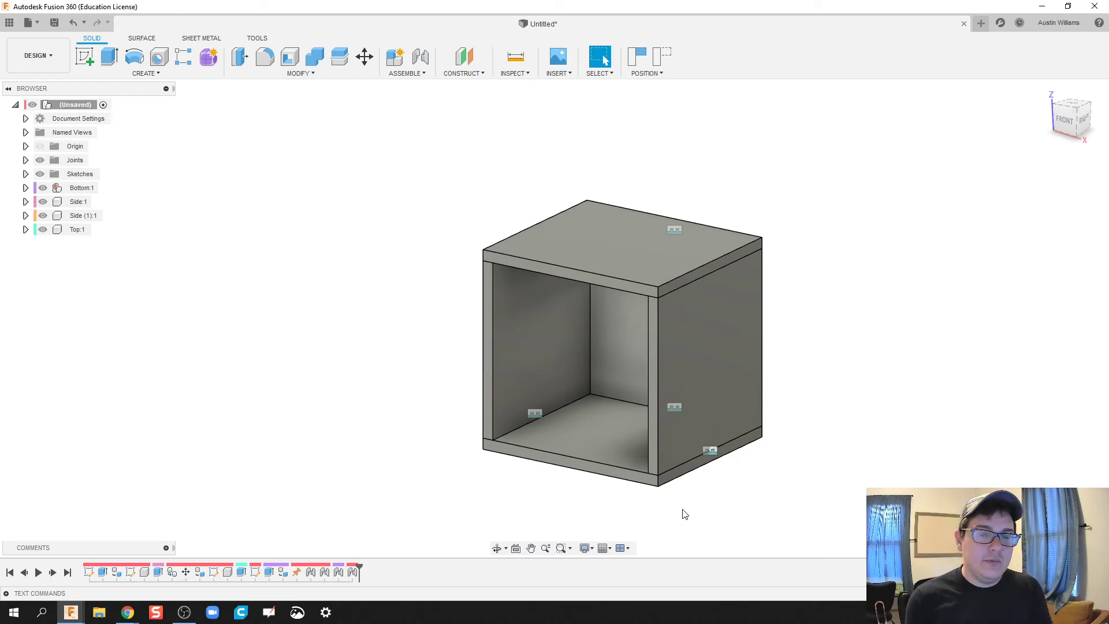
scroll(684, 514, "down", 2)
middle_click_drag(616, 360, 475, 311)
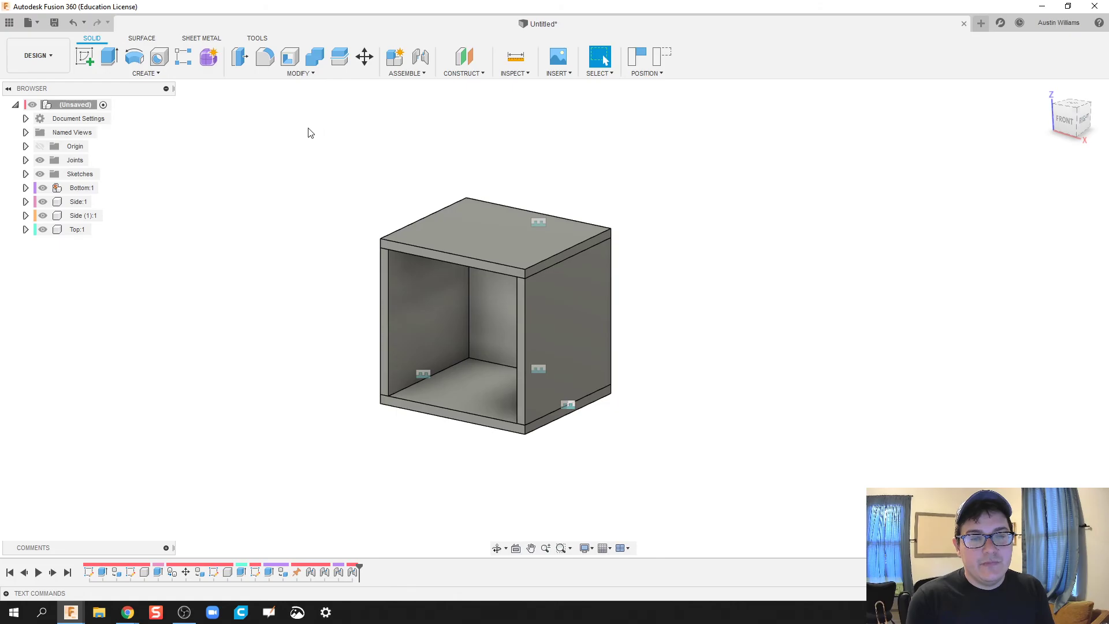
Select all four box components and apply the MDF Medium Density Fiberboard physical material.
left_click_drag(307, 127, 695, 451)
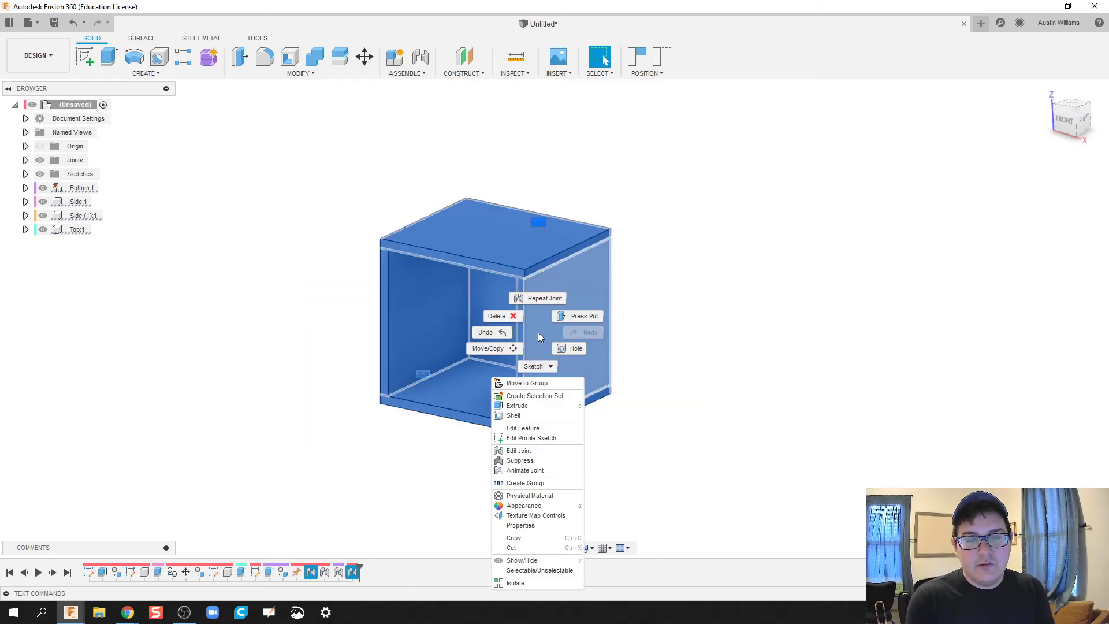
left_click(551, 498)
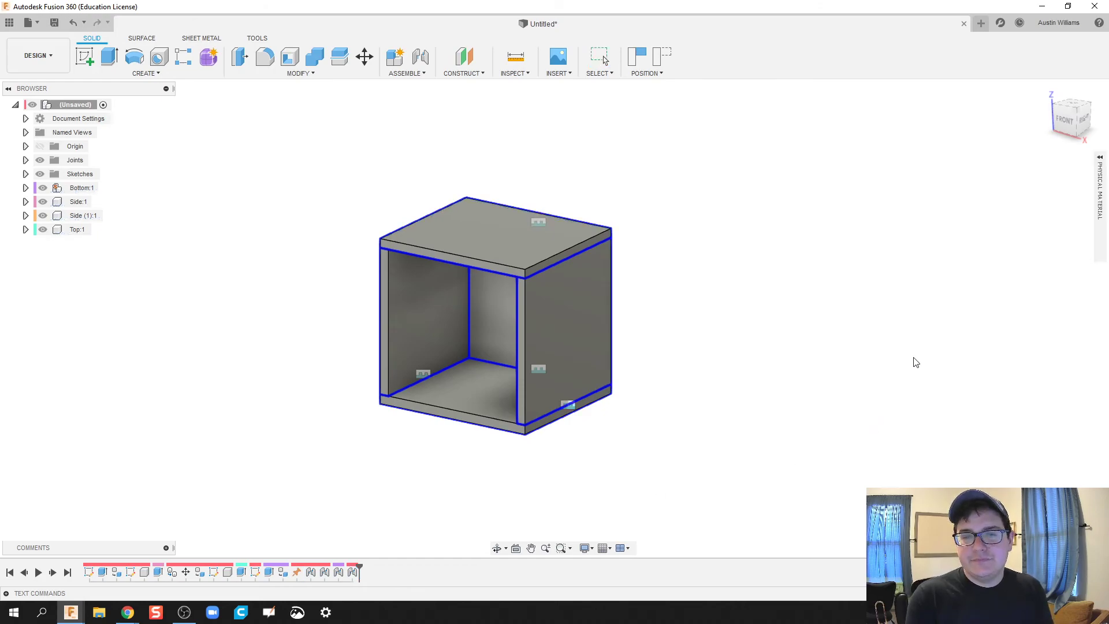
scroll(950, 411, "down", 3)
scroll(943, 416, "down", 5)
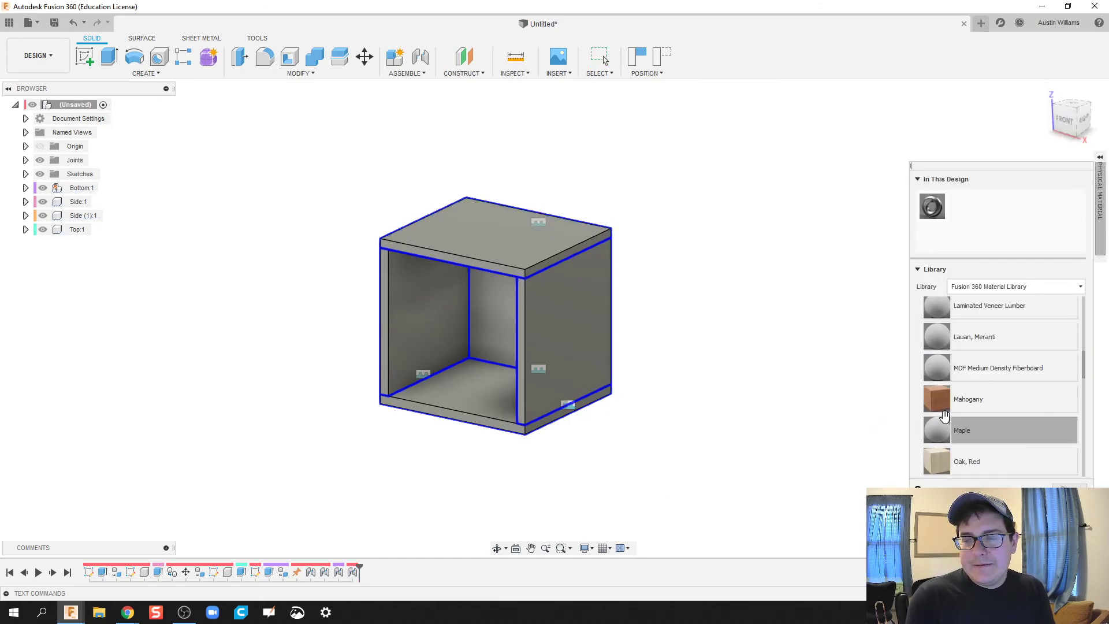
scroll(943, 414, "down", 5)
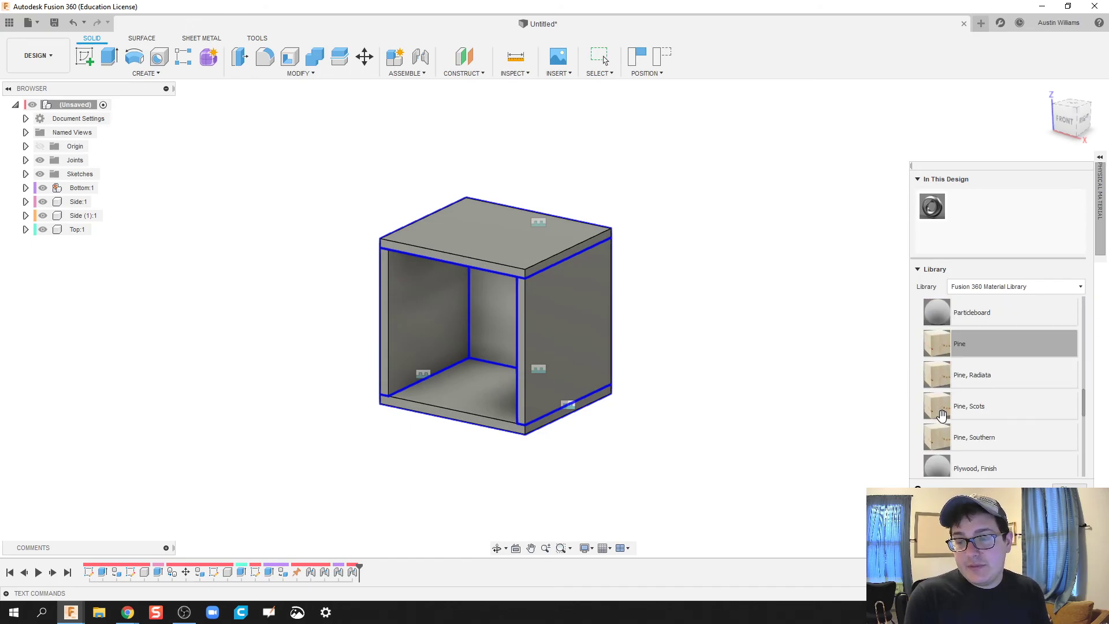
scroll(942, 414, "up", 3)
scroll(942, 416, "up", 5)
left_click_drag(938, 402, 500, 282)
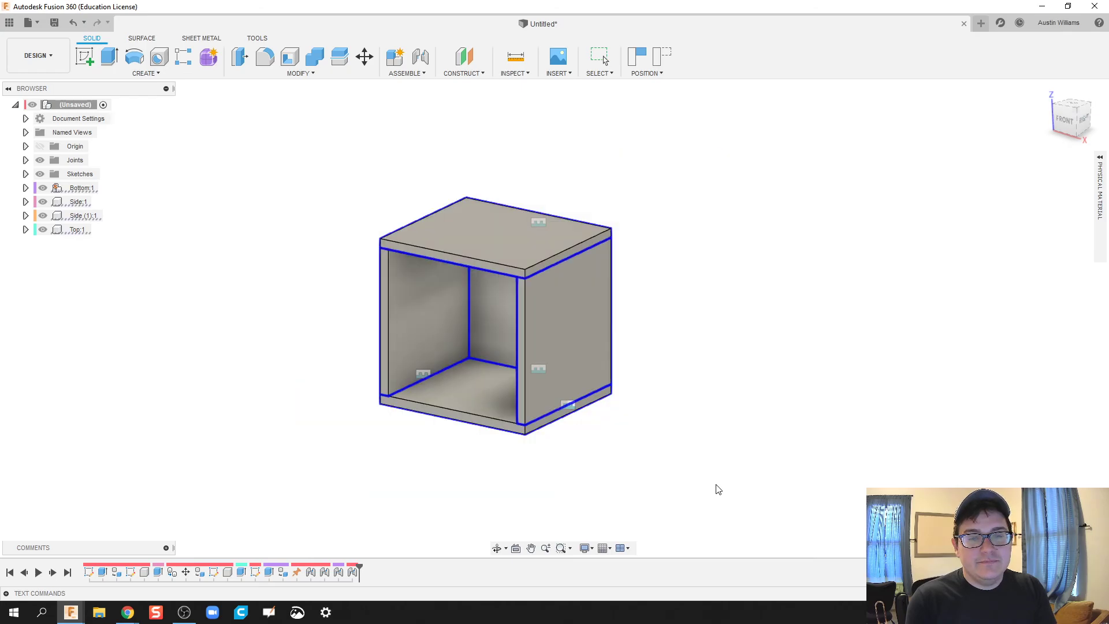
Search the appearance library for 'mdf' and drag MDF Board onto all four panels.
mouse_move(1100, 179)
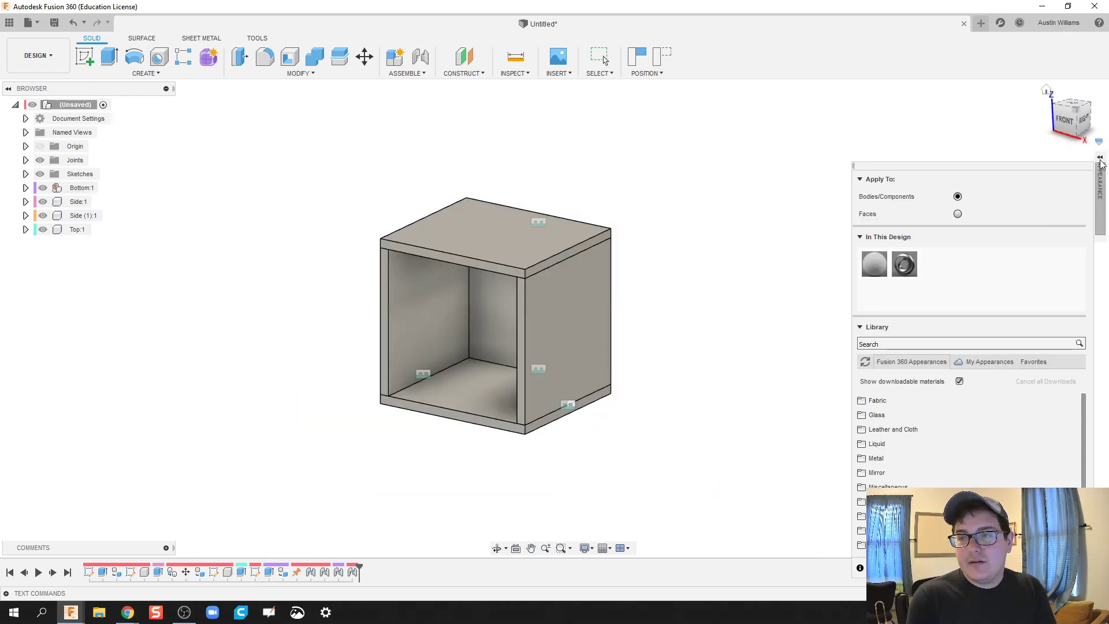
left_click(927, 345)
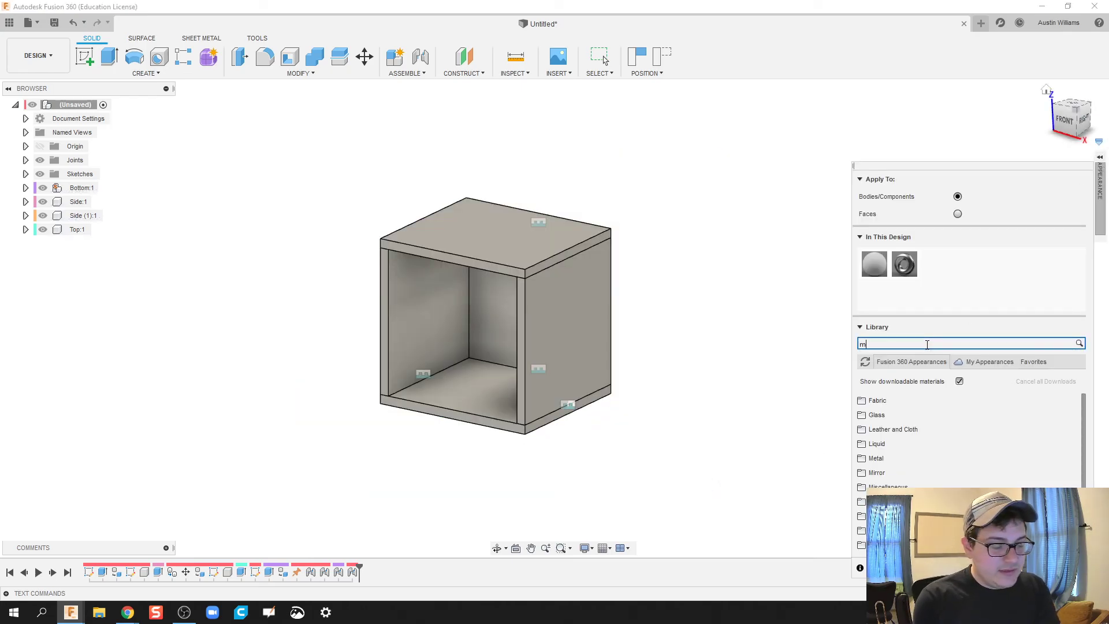
left_click_drag(870, 435, 480, 254)
left_click_drag(290, 164, 760, 509)
left_click_drag(871, 434, 476, 321)
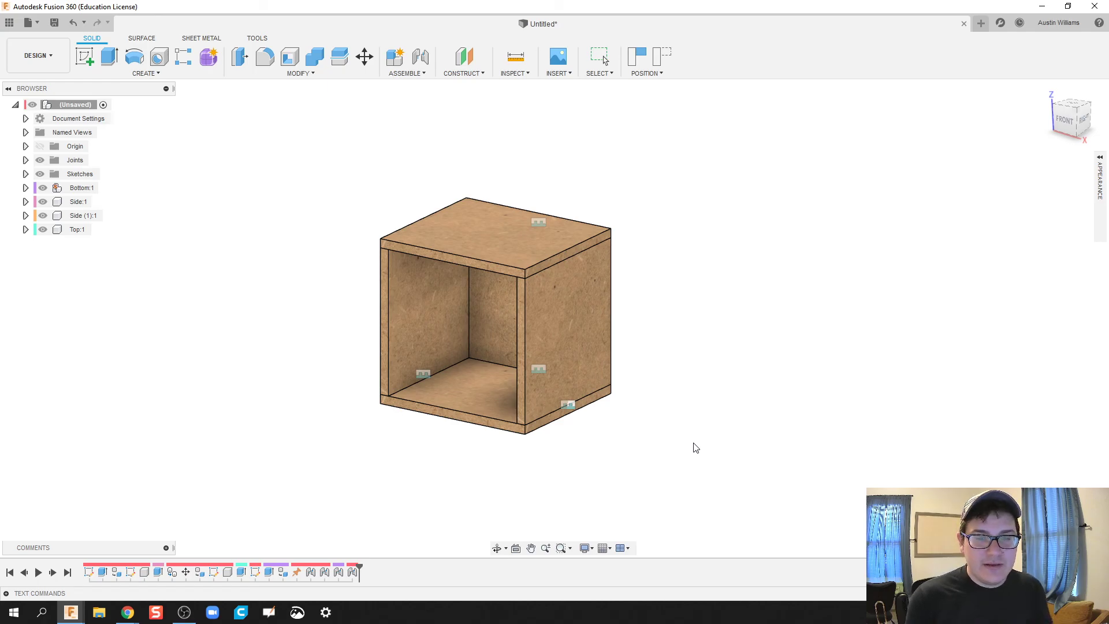
Revert the leftover position changes and recentre the view on the finished textured box.
left_click(659, 61)
middle_click_drag(656, 401, 734, 416)
scroll(722, 392, "up", 3)
scroll(764, 418, "down", 2)
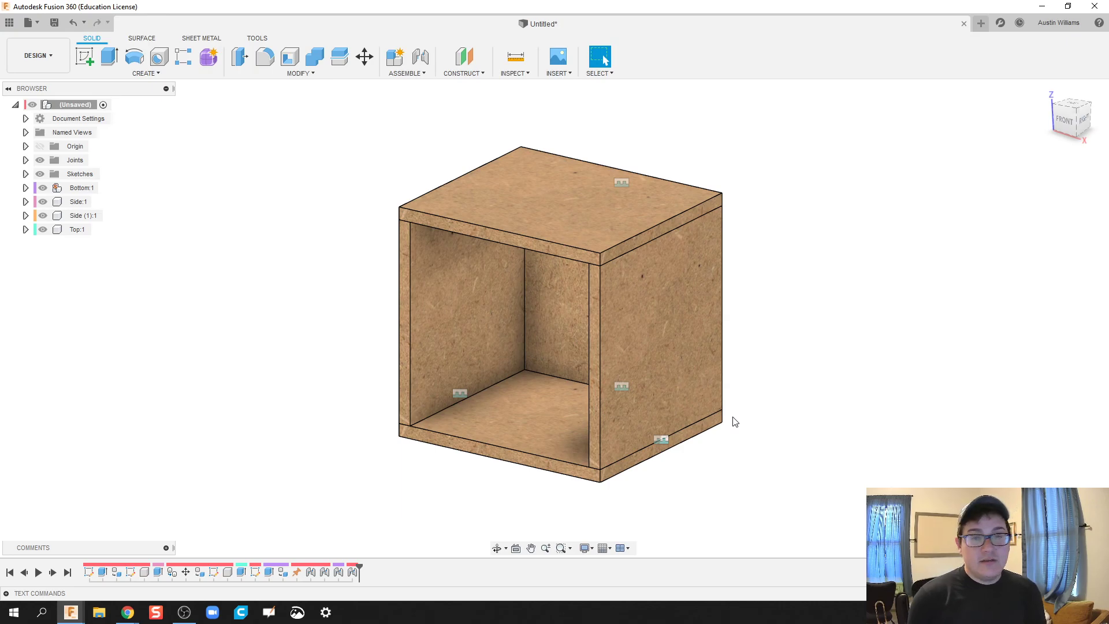